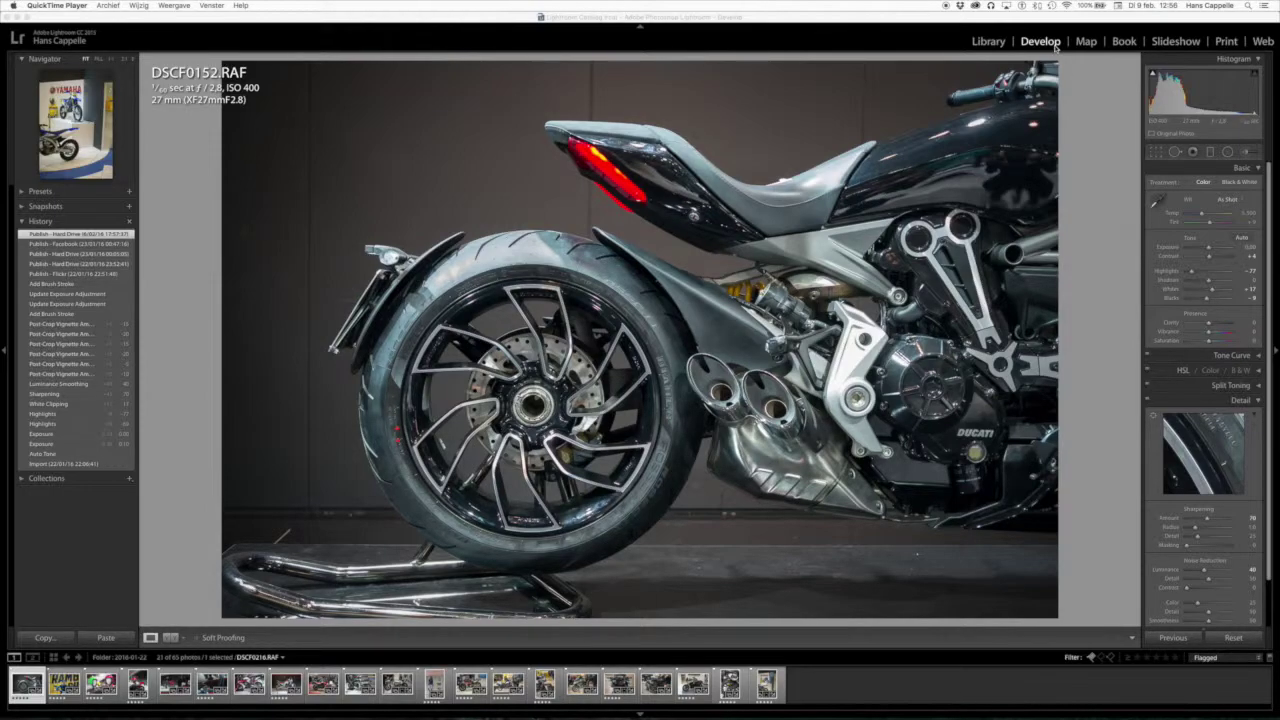
Switch from QuickTime Player to Lightroom, showing DSCF0152.RAF in Develop.
{"action": "left_click", "coordinate": [640, 28]}
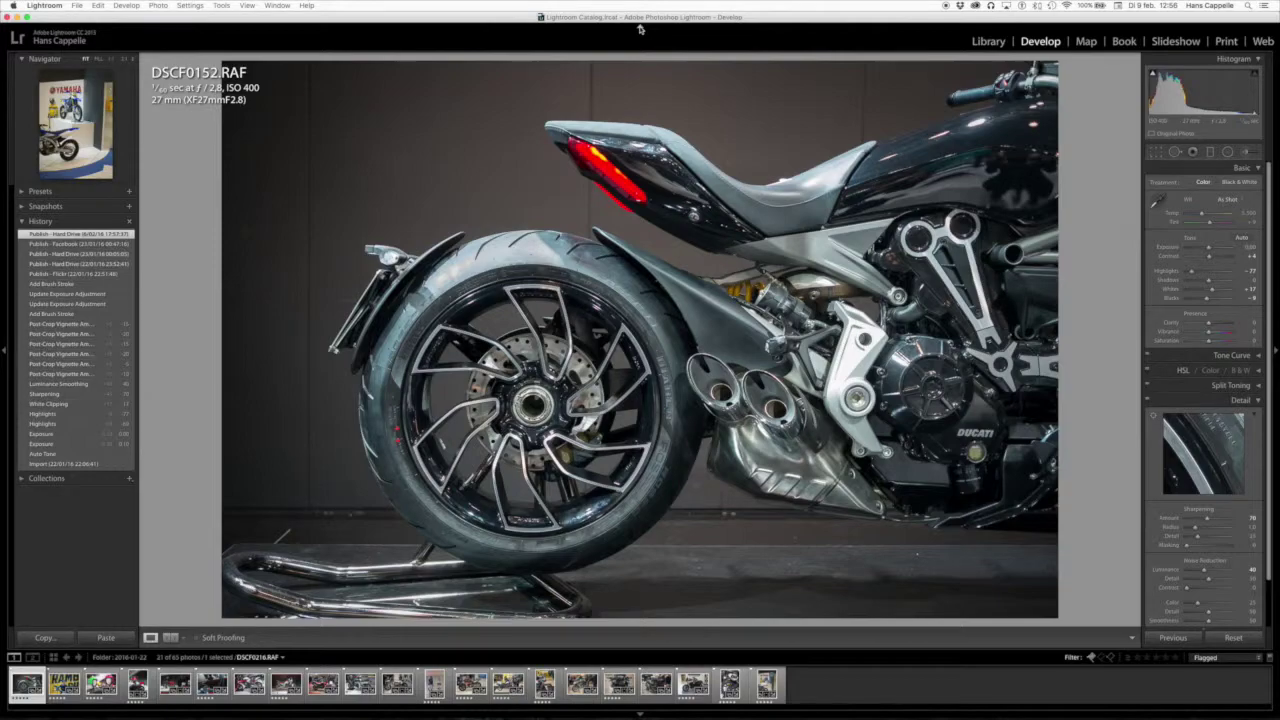
Collapse the top module picker and the left Navigator and History panels.
{"action": "left_click", "coordinate": [640, 28]}
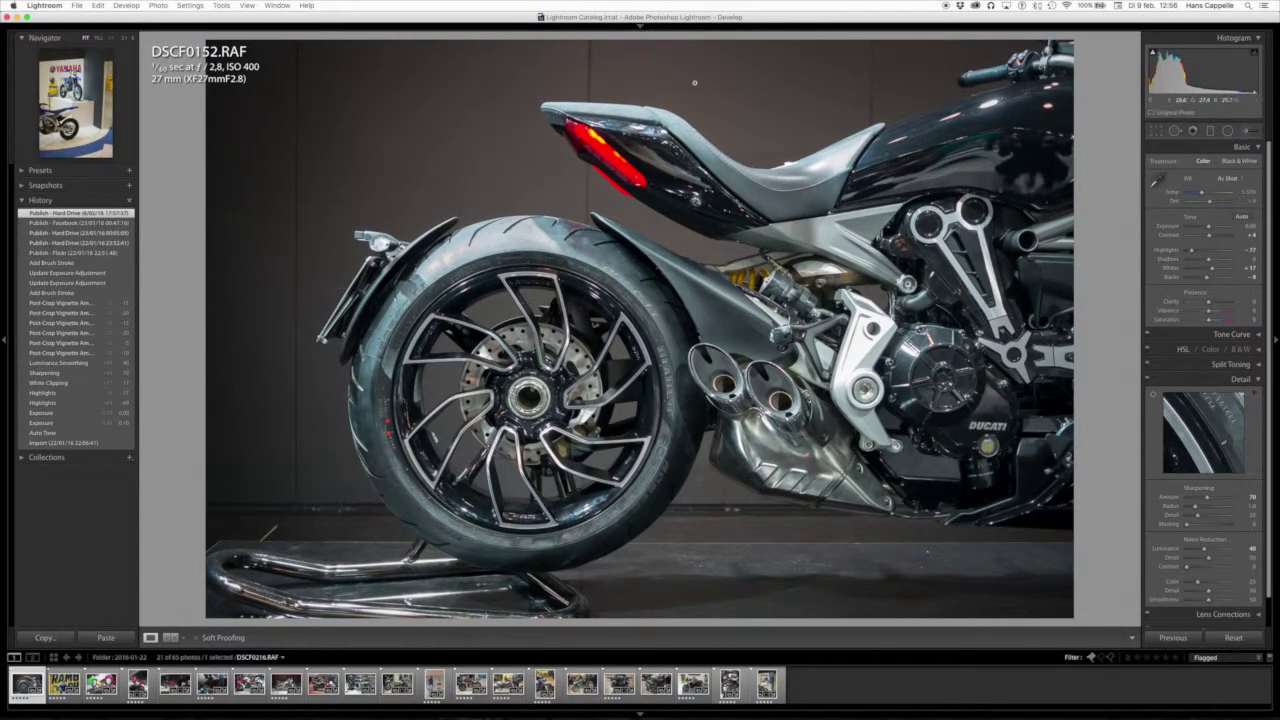
{"action": "left_click", "coordinate": [3, 343]}
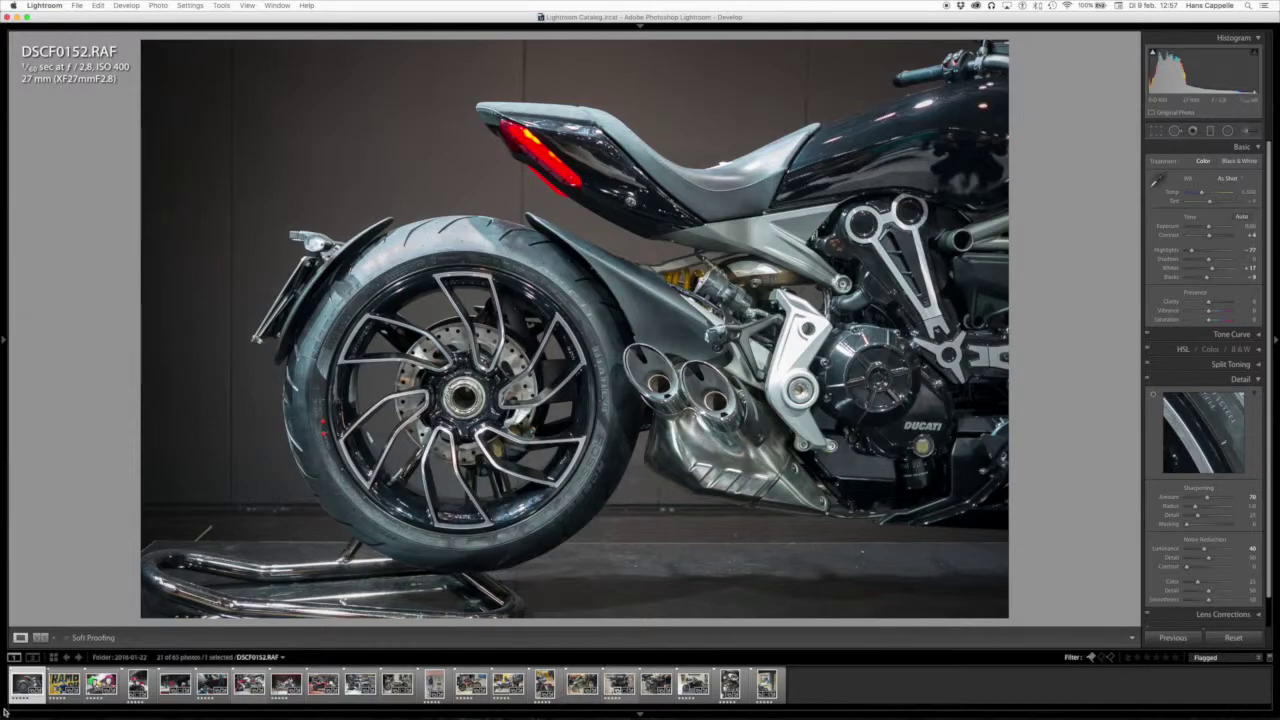
{"action": "key", "text": "Right"}
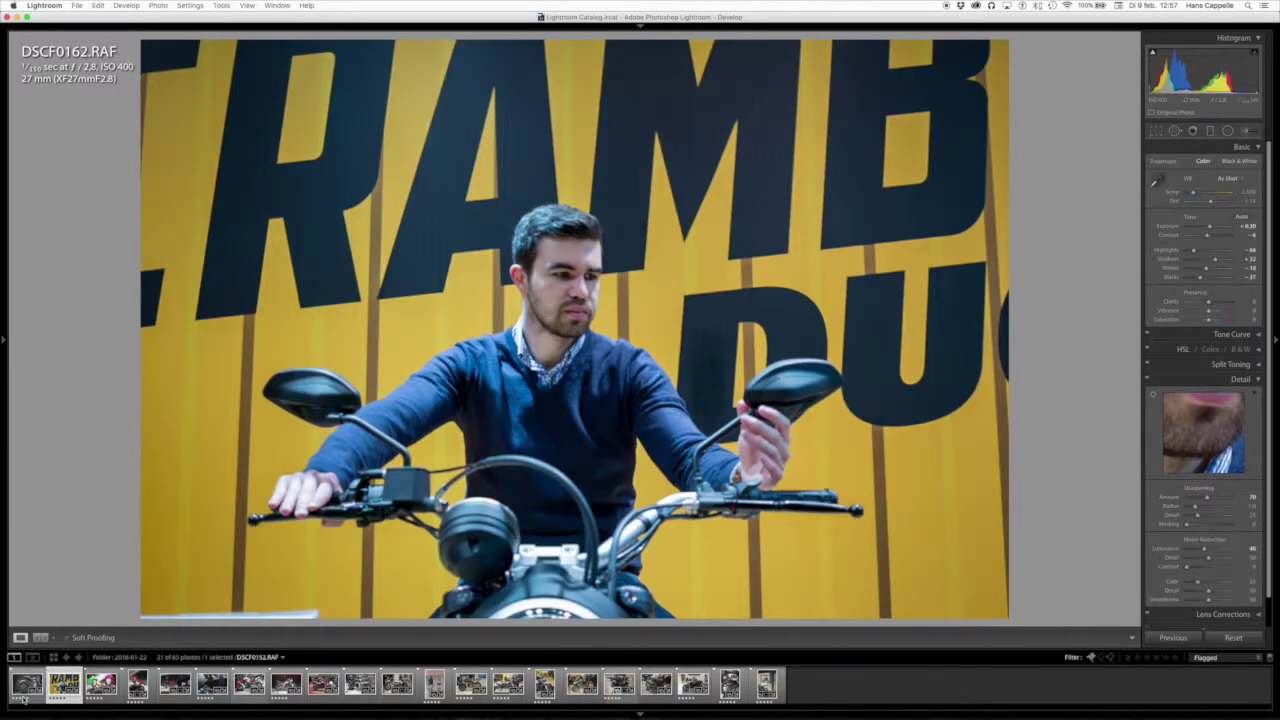
{"action": "key", "text": "Right"}
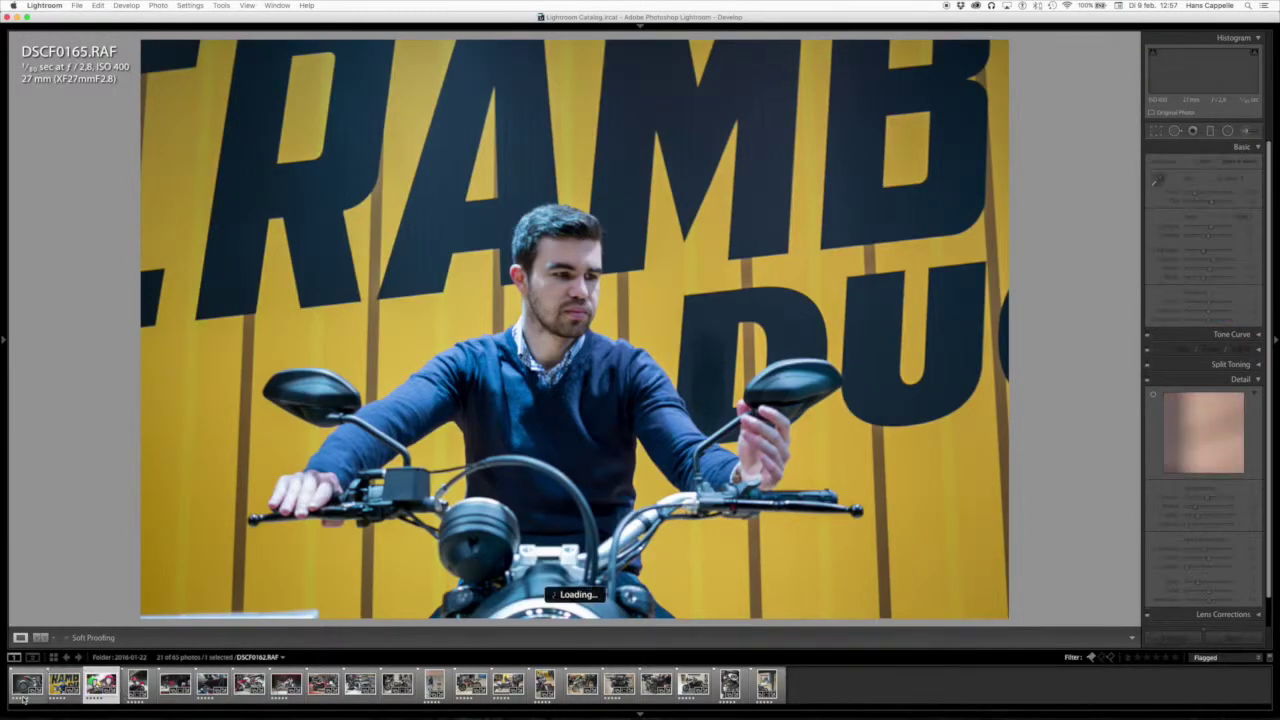
{"action": "key", "text": "Left"}
{"action": "key", "text": "Left"}
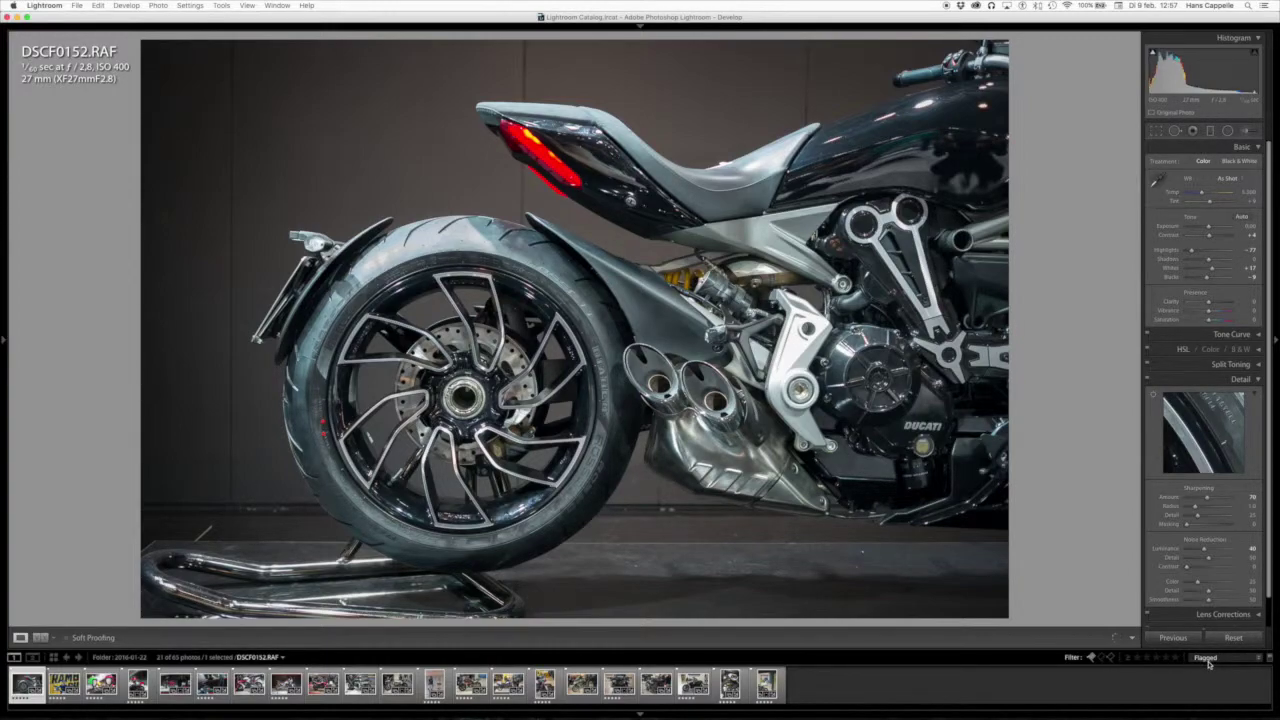
{"action": "left_click", "coordinate": [1209, 660]}
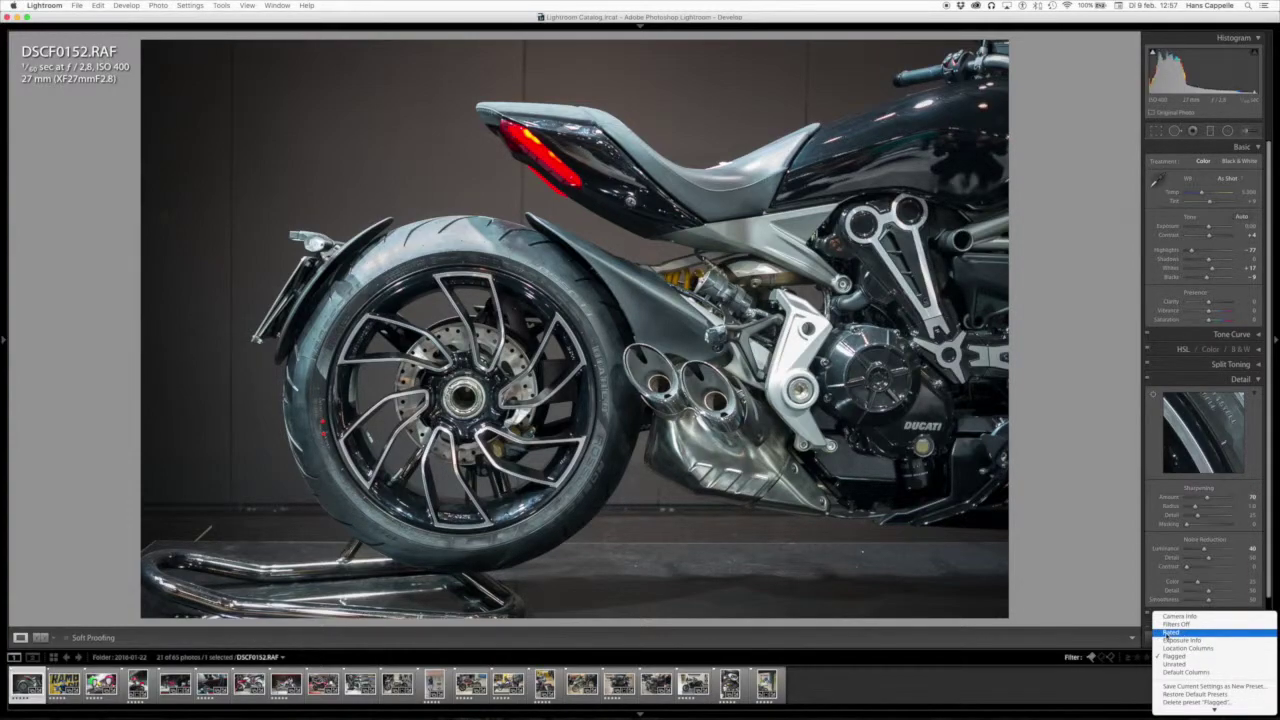
{"action": "left_click", "coordinate": [1110, 686]}
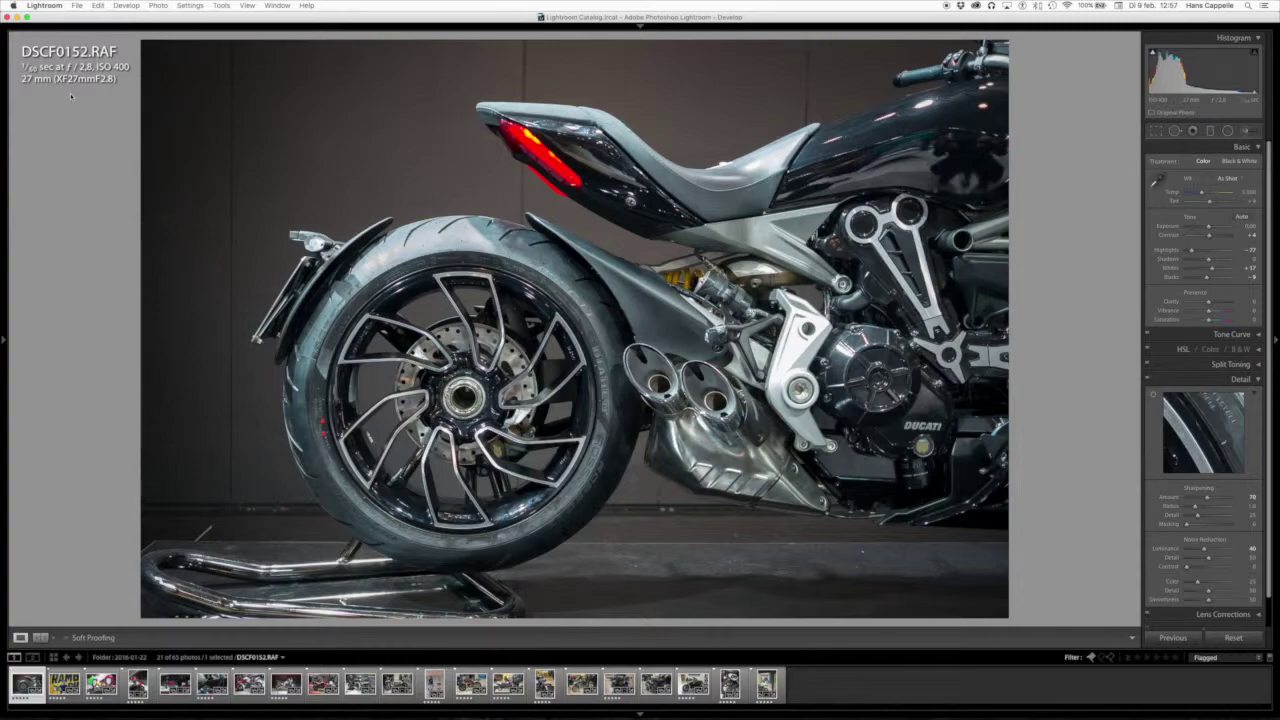
{"action": "key", "text": "i"}
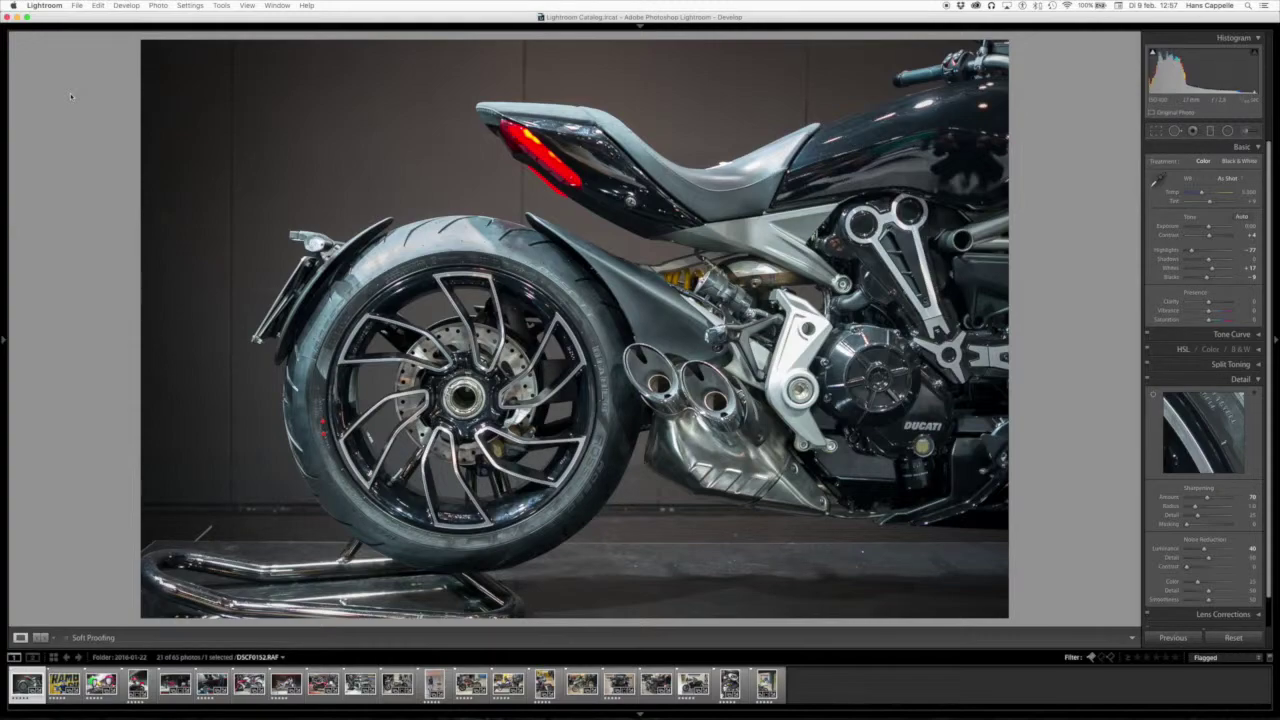
{"action": "key", "text": "i"}
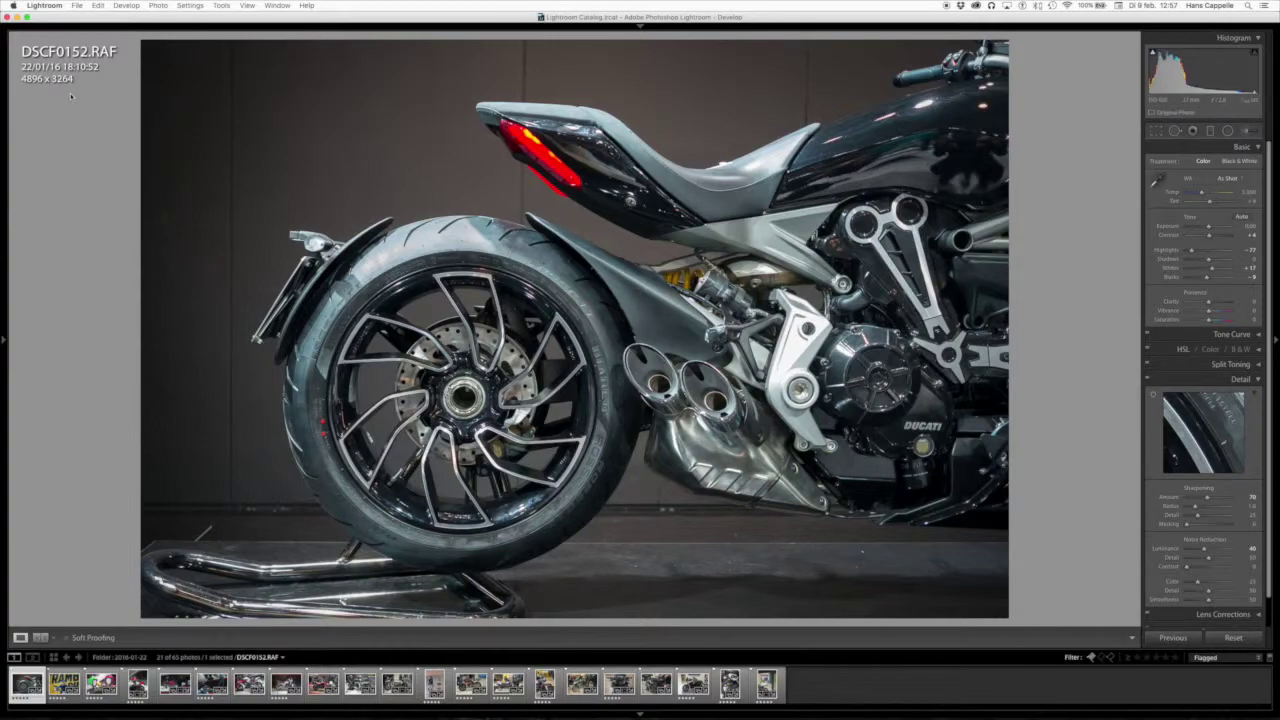
{"action": "key", "text": "i"}
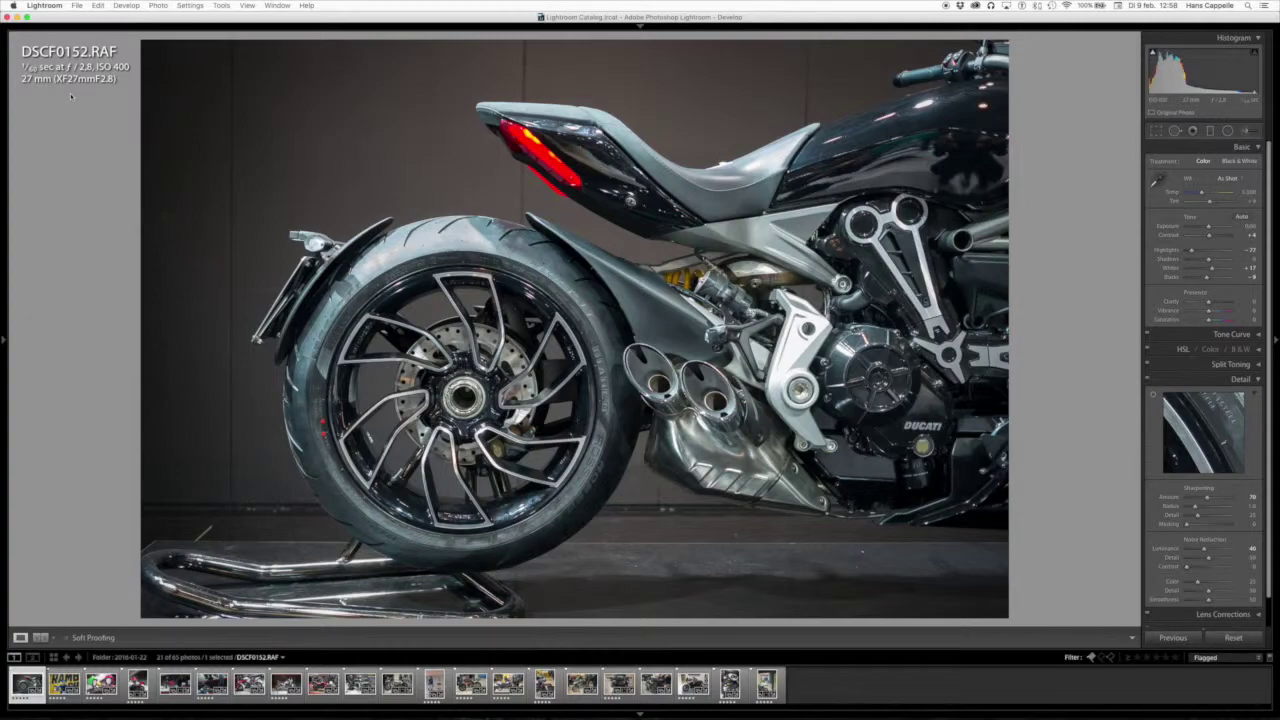
Reopen the left Navigator and History panels and zoom the photo to 1:1.
{"action": "left_click", "coordinate": [3, 335]}
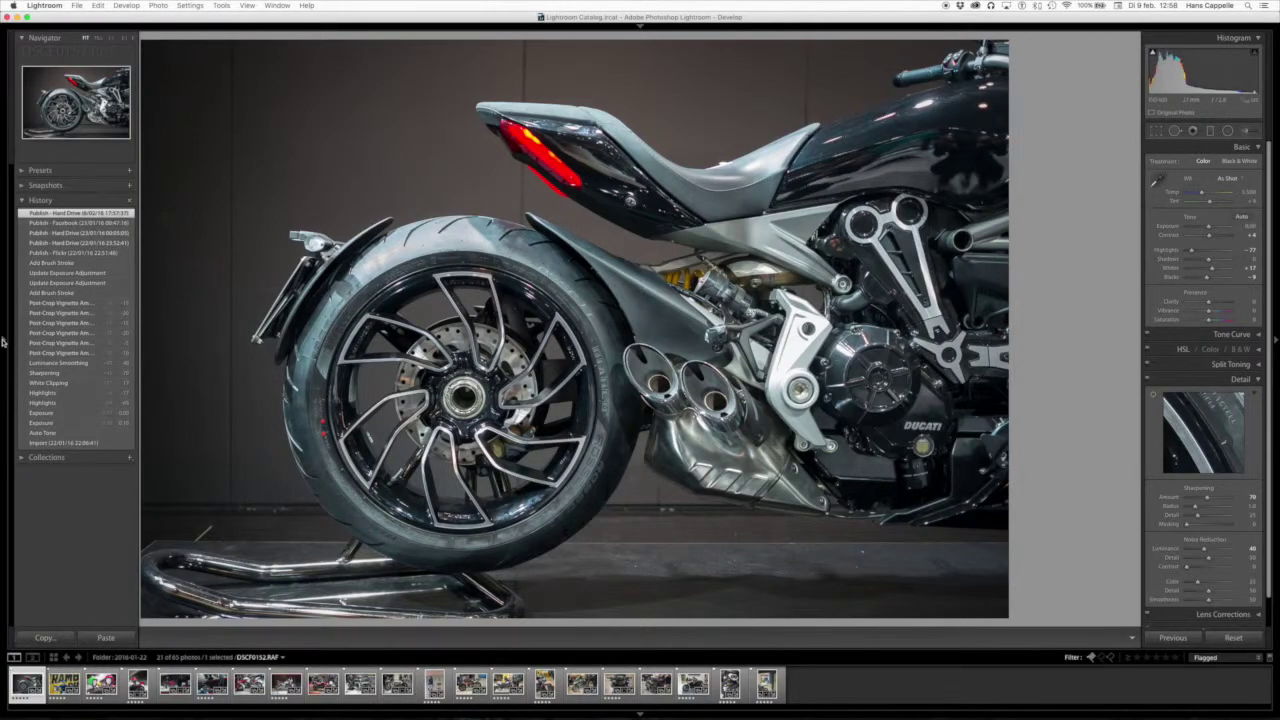
{"action": "left_click", "coordinate": [3, 341]}
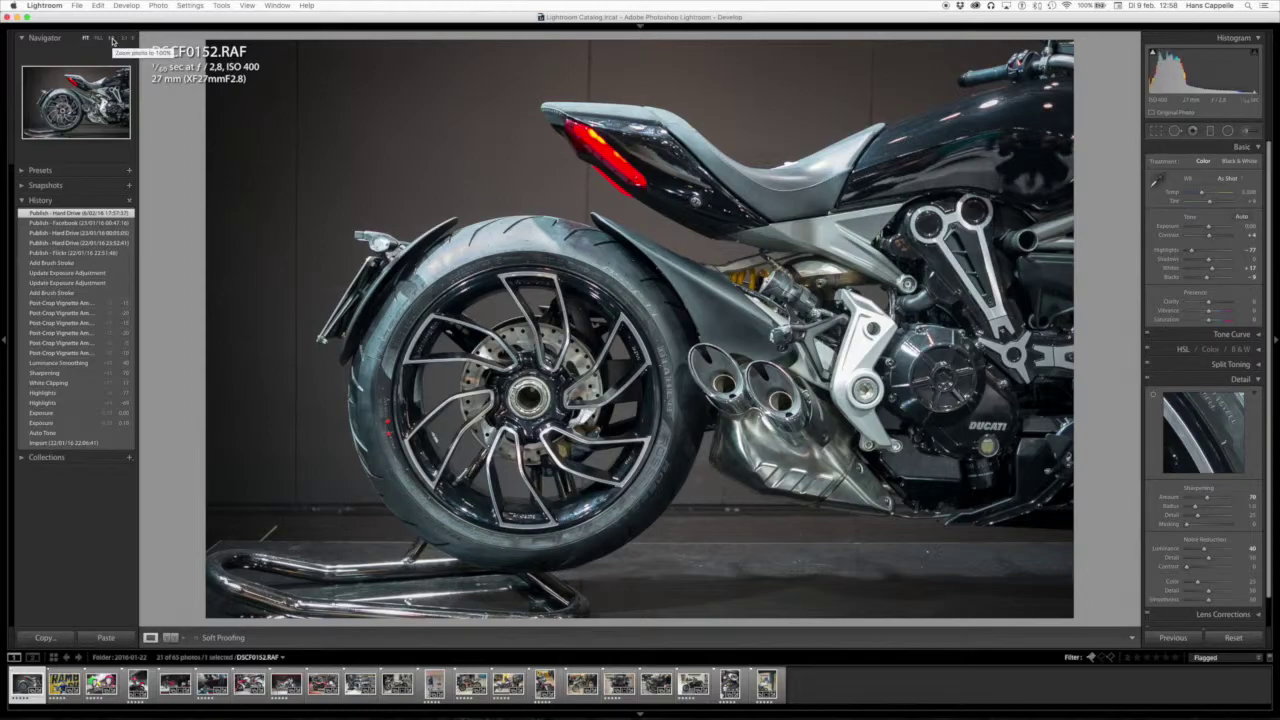
{"action": "left_click", "coordinate": [112, 38]}
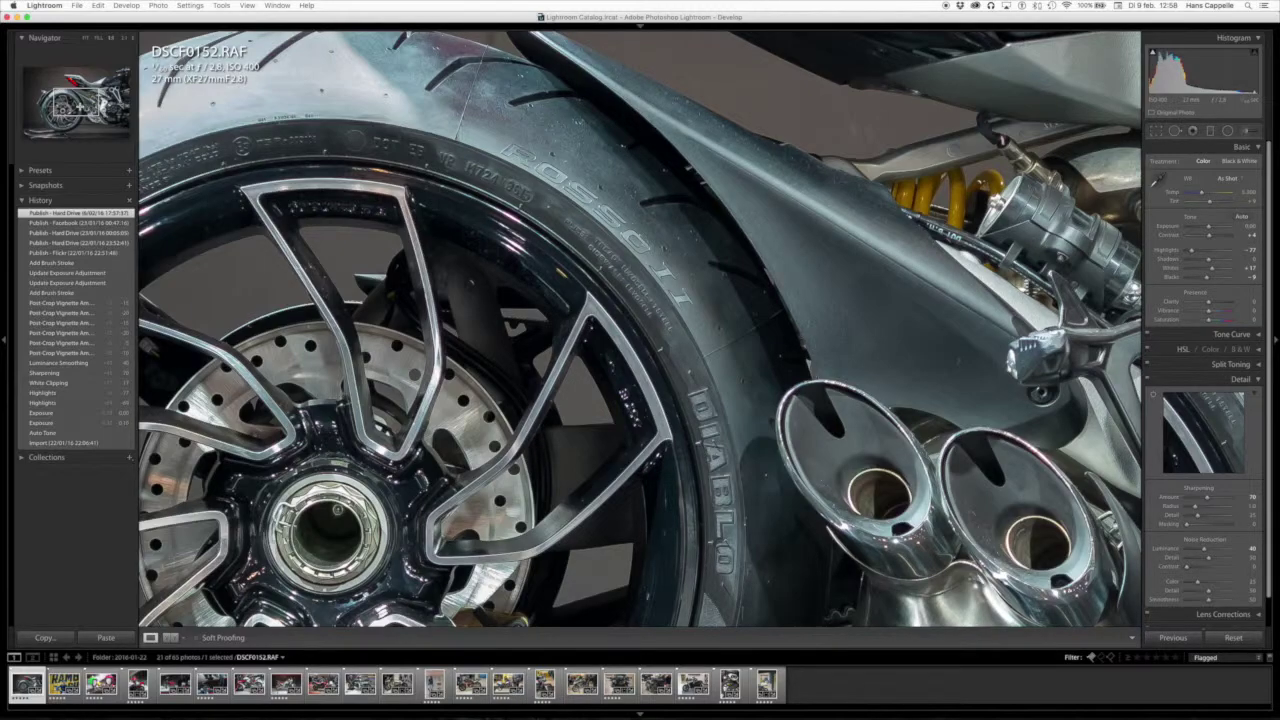
Toggle zoom with Z and pan the 1:1 view from the tank to the rear wheel and stand.
{"action": "key", "text": "z"}
{"action": "key", "text": "z"}
{"action": "key", "text": "z"}
{"action": "key", "text": "z"}
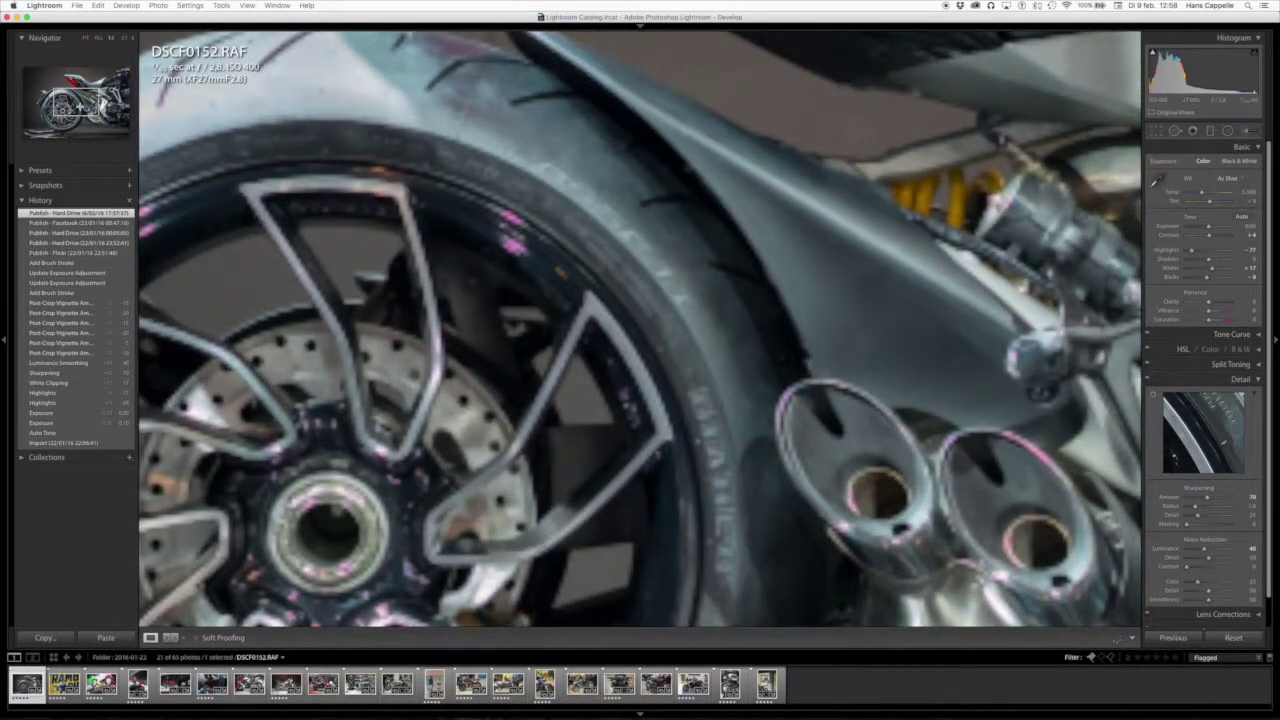
{"action": "key", "text": "z"}
{"action": "key", "text": "z"}
{"action": "left_click_drag", "start_coordinate": [80, 106], "coordinate": [142, 83]}
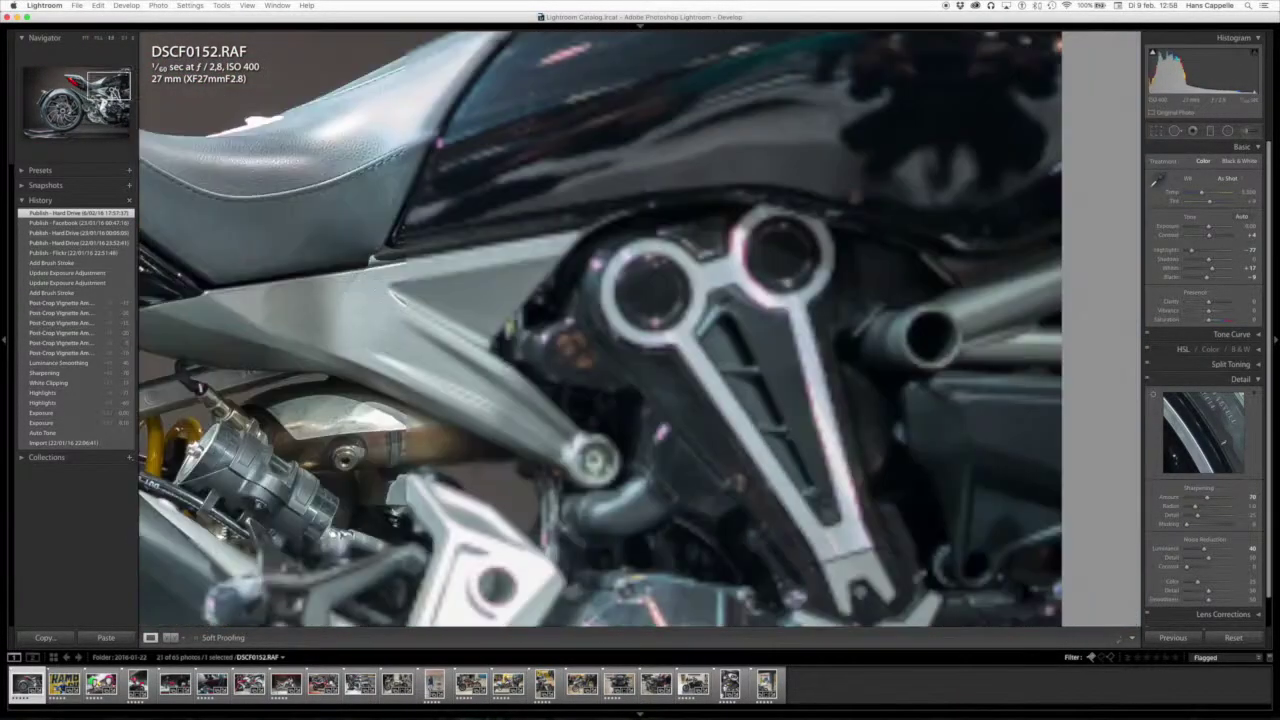
{"action": "left_click", "coordinate": [110, 108]}
{"action": "mouse_move", "coordinate": [110, 108]}
{"action": "left_mouse_down"}
{"action": "mouse_move", "coordinate": [62, 104]}
{"action": "mouse_move", "coordinate": [104, 86]}
{"action": "mouse_move", "coordinate": [66, 127]}
{"action": "left_mouse_up"}
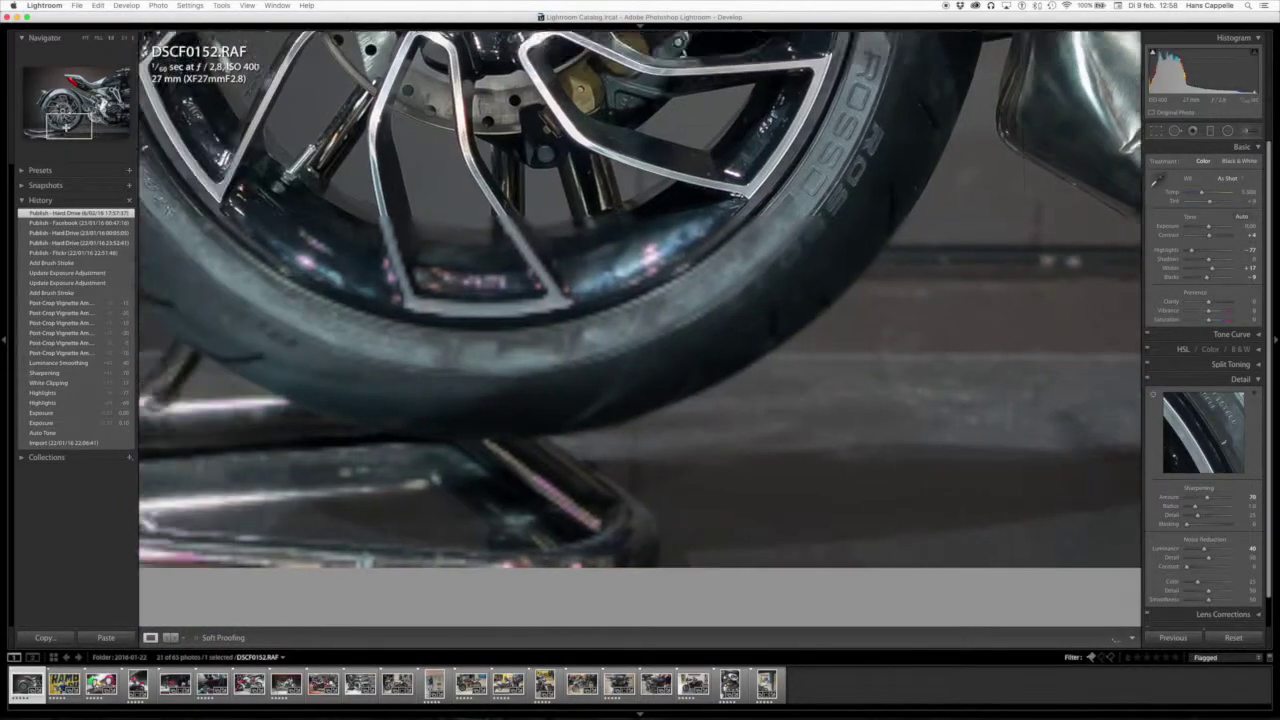
{"action": "left_click_drag", "start_coordinate": [66, 127], "coordinate": [57, 127]}
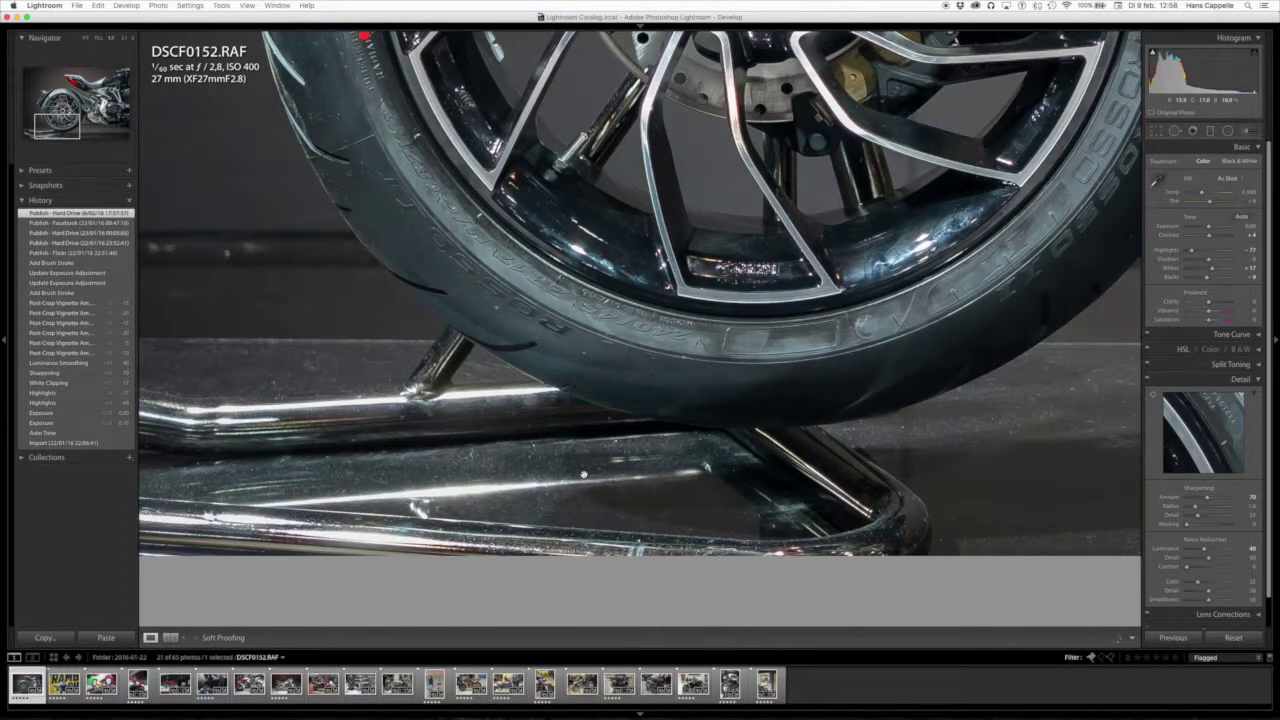
Scroll around the close-up, then zoom the photo back out to Fit.
{"action": "scroll", "coordinate": [543, 398], "scroll_direction": "up", "scroll_amount": 5}
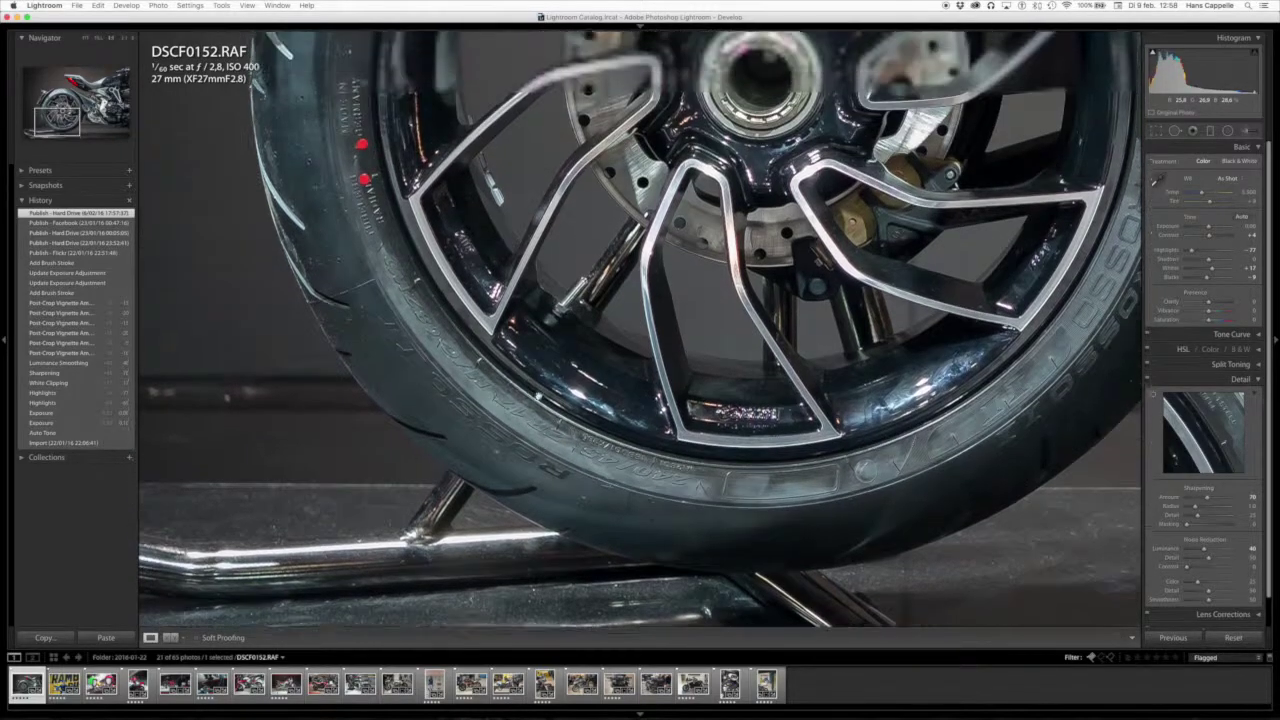
{"action": "scroll", "coordinate": [540, 396], "scroll_direction": "up", "scroll_amount": 10}
{"action": "scroll", "coordinate": [538, 396], "scroll_direction": "down", "scroll_amount": 3}
{"action": "scroll", "coordinate": [538, 396], "scroll_direction": "down", "scroll_amount": 3}
{"action": "scroll", "coordinate": [538, 396], "scroll_direction": "down", "scroll_amount": 5}
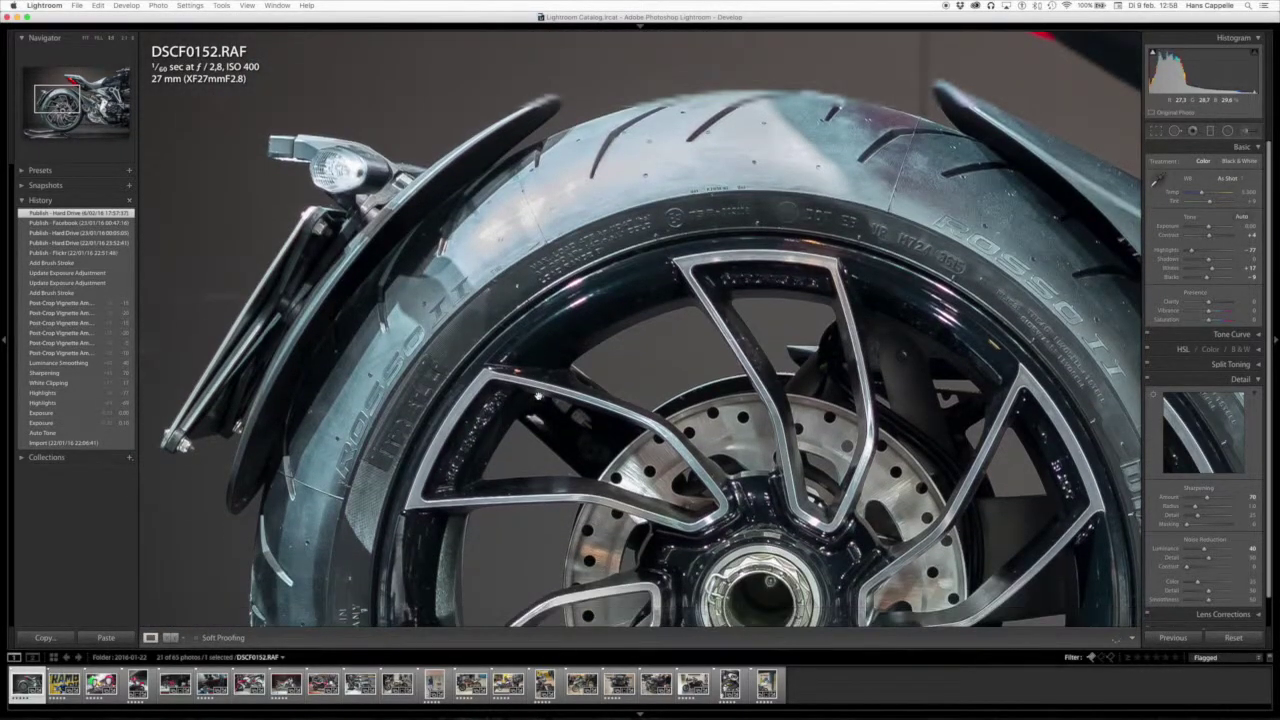
{"action": "scroll", "coordinate": [538, 396], "scroll_direction": "right", "scroll_amount": 3}
{"action": "scroll", "coordinate": [538, 396], "scroll_direction": "right", "scroll_amount": 10}
{"action": "scroll", "coordinate": [538, 396], "scroll_direction": "right", "scroll_amount": 5}
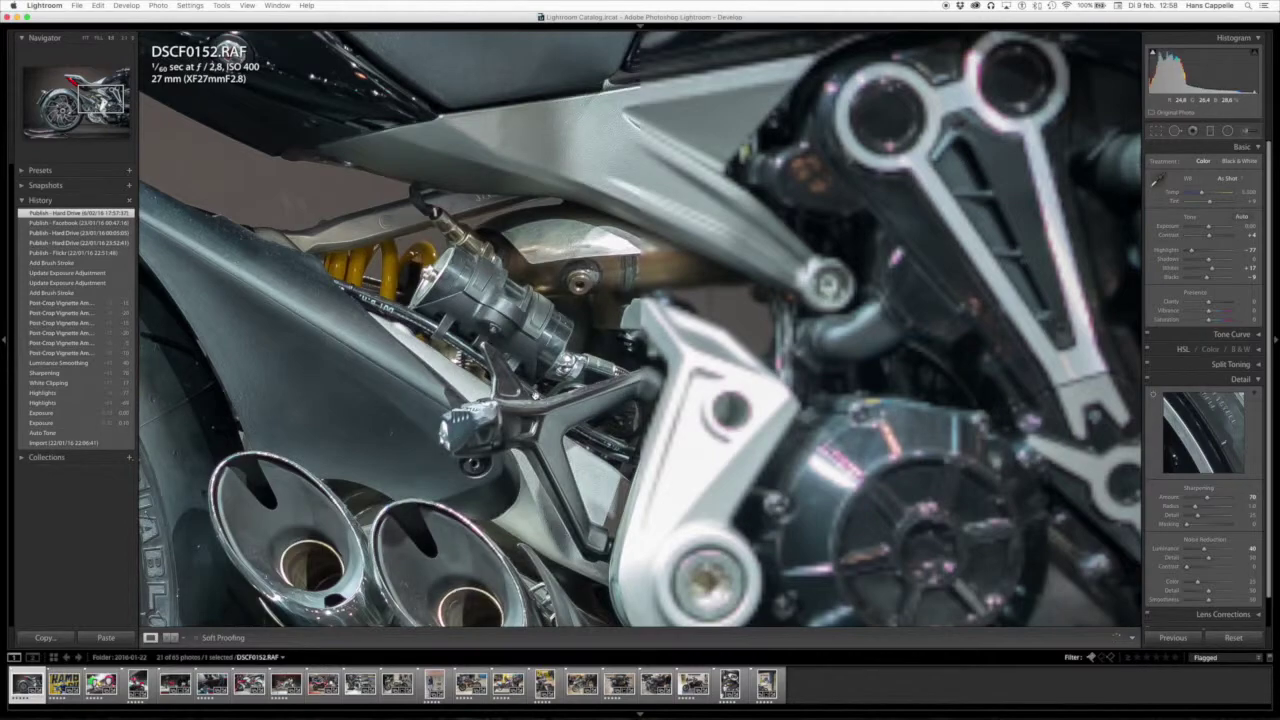
{"action": "scroll", "coordinate": [538, 396], "scroll_direction": "down", "scroll_amount": 3}
{"action": "scroll", "coordinate": [538, 396], "scroll_direction": "left", "scroll_amount": 2}
{"action": "scroll", "coordinate": [538, 396], "scroll_direction": "left", "scroll_amount": 2}
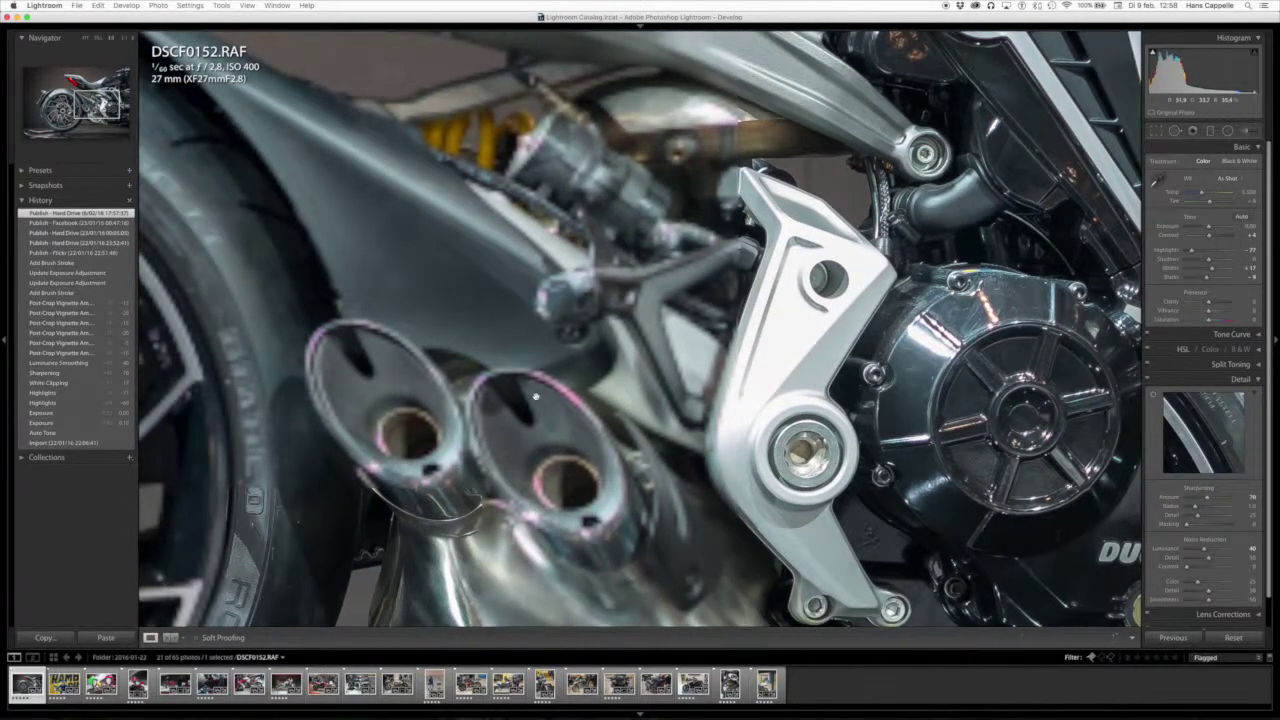
{"action": "scroll", "coordinate": [535, 397], "scroll_direction": "left", "scroll_amount": 3}
{"action": "scroll", "coordinate": [535, 397], "scroll_direction": "left", "scroll_amount": 2}
{"action": "scroll", "coordinate": [535, 397], "scroll_direction": "left", "scroll_amount": 2}
{"action": "scroll", "coordinate": [535, 397], "scroll_direction": "left", "scroll_amount": 2}
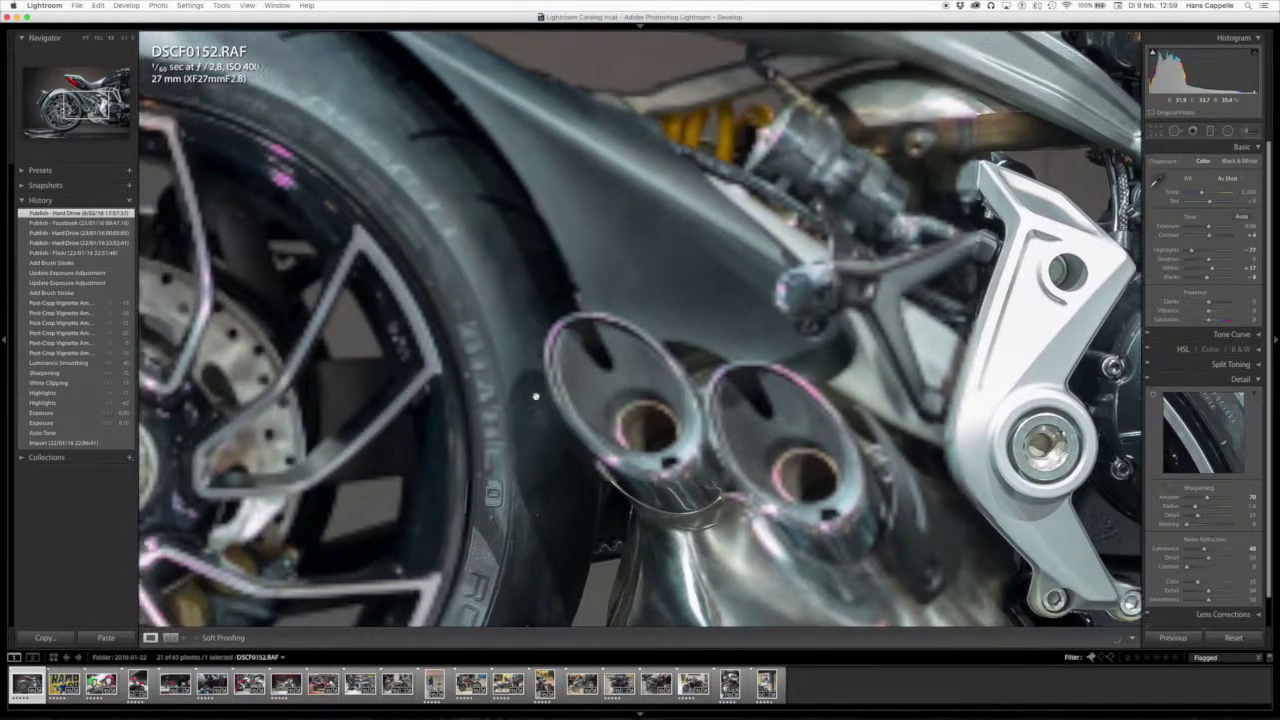
{"action": "scroll", "coordinate": [535, 397], "scroll_direction": "left", "scroll_amount": 2}
{"action": "scroll", "coordinate": [535, 397], "scroll_direction": "left", "scroll_amount": 3}
{"action": "scroll", "coordinate": [535, 397], "scroll_direction": "left", "scroll_amount": 2}
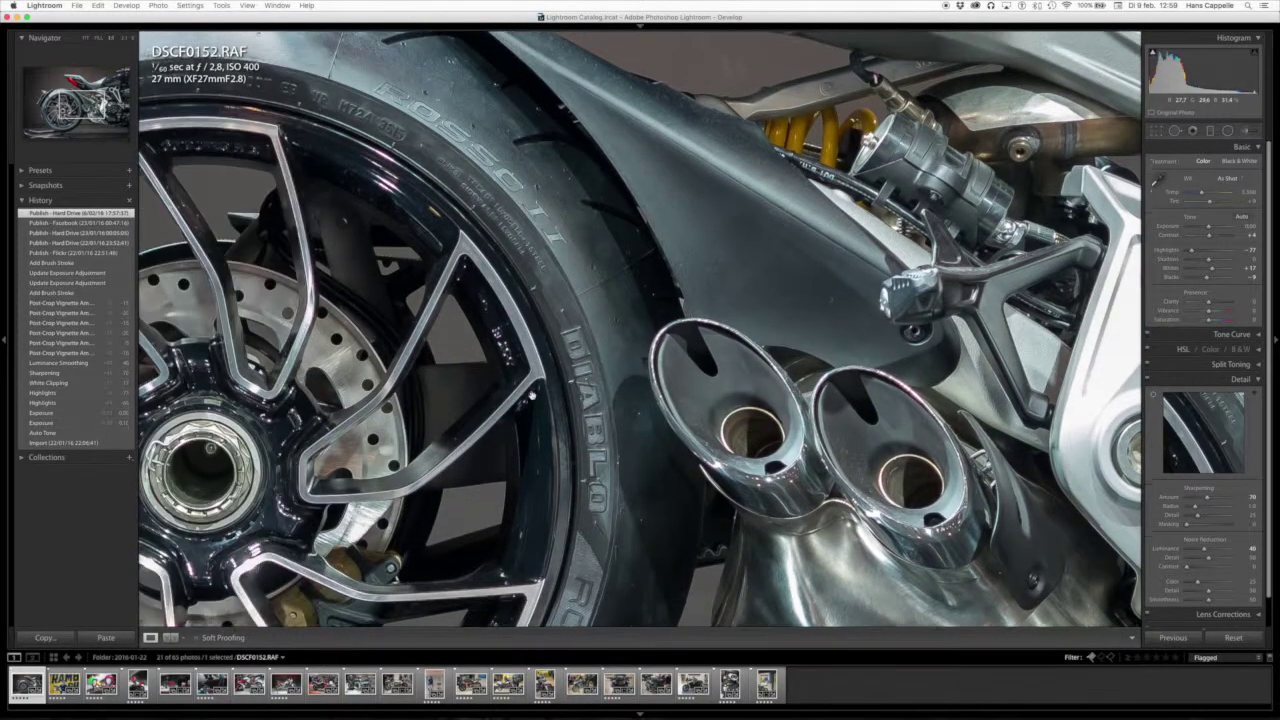
{"action": "scroll", "coordinate": [535, 397], "scroll_direction": "up", "scroll_amount": 2}
{"action": "scroll", "coordinate": [532, 396], "scroll_direction": "up", "scroll_amount": 3}
{"action": "scroll", "coordinate": [532, 396], "scroll_direction": "right", "scroll_amount": 3}
{"action": "scroll", "coordinate": [532, 396], "scroll_direction": "right", "scroll_amount": 1}
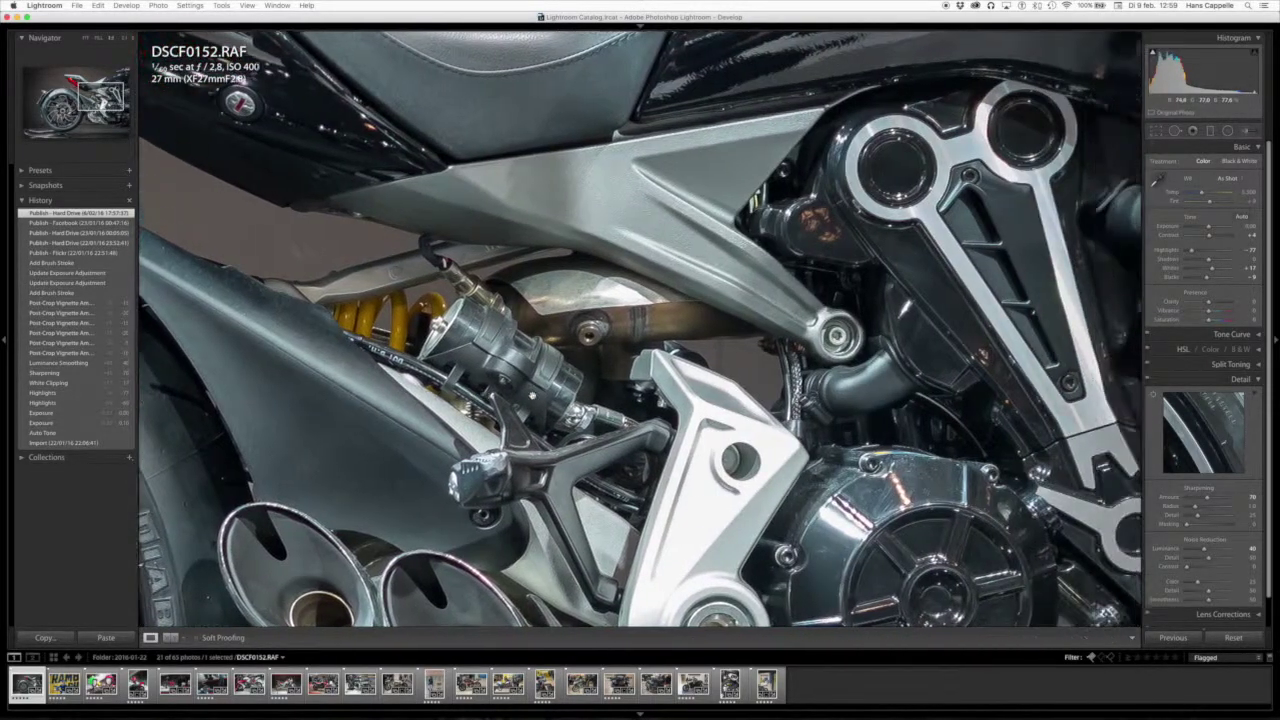
{"action": "scroll", "coordinate": [531, 396], "scroll_direction": "up", "scroll_amount": 3}
{"action": "scroll", "coordinate": [531, 396], "scroll_direction": "right", "scroll_amount": 2}
{"action": "scroll", "coordinate": [531, 396], "scroll_direction": "right", "scroll_amount": 3}
{"action": "scroll", "coordinate": [531, 396], "scroll_direction": "left", "scroll_amount": 2}
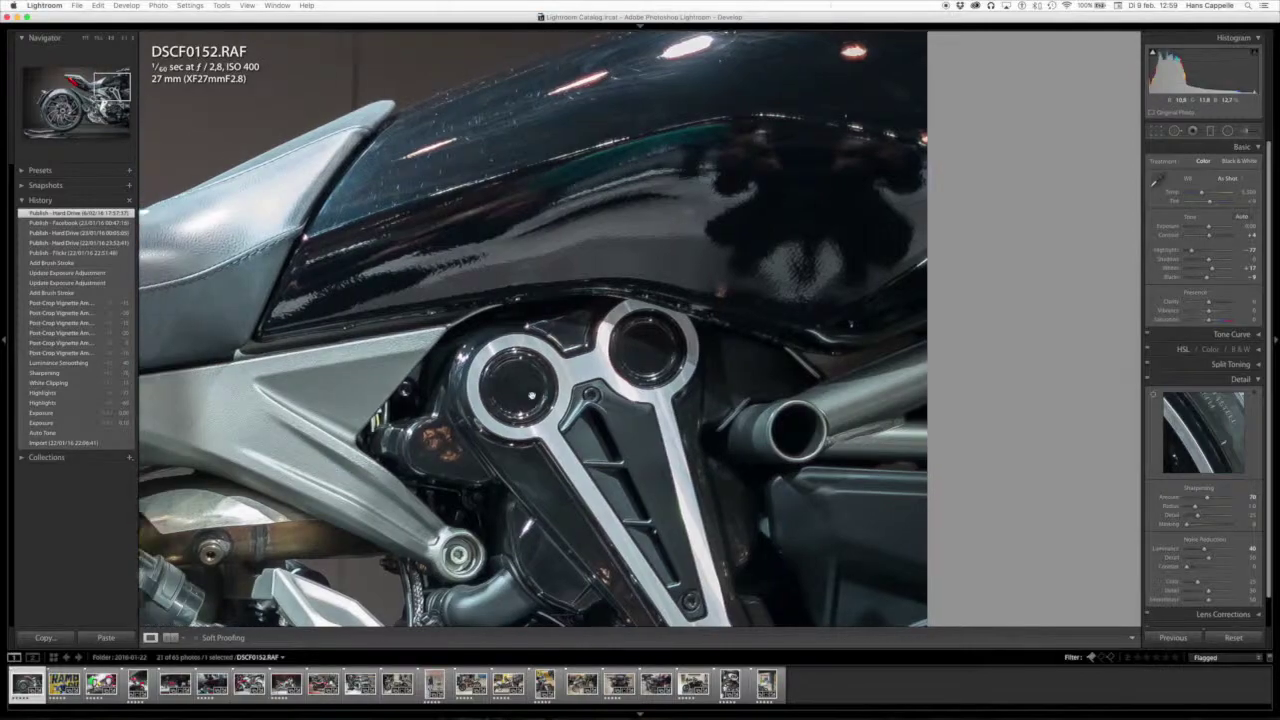
{"action": "scroll", "coordinate": [531, 396], "scroll_direction": "left", "scroll_amount": 1}
{"action": "scroll", "coordinate": [531, 396], "scroll_direction": "left", "scroll_amount": 2}
{"action": "scroll", "coordinate": [530, 396], "scroll_direction": "left", "scroll_amount": 2}
{"action": "scroll", "coordinate": [528, 395], "scroll_direction": "left", "scroll_amount": 2}
{"action": "scroll", "coordinate": [525, 395], "scroll_direction": "left", "scroll_amount": 2}
{"action": "scroll", "coordinate": [525, 395], "scroll_direction": "down", "scroll_amount": 5}
{"action": "scroll", "coordinate": [525, 395], "scroll_direction": "left", "scroll_amount": 1}
{"action": "scroll", "coordinate": [525, 395], "scroll_direction": "down", "scroll_amount": 1}
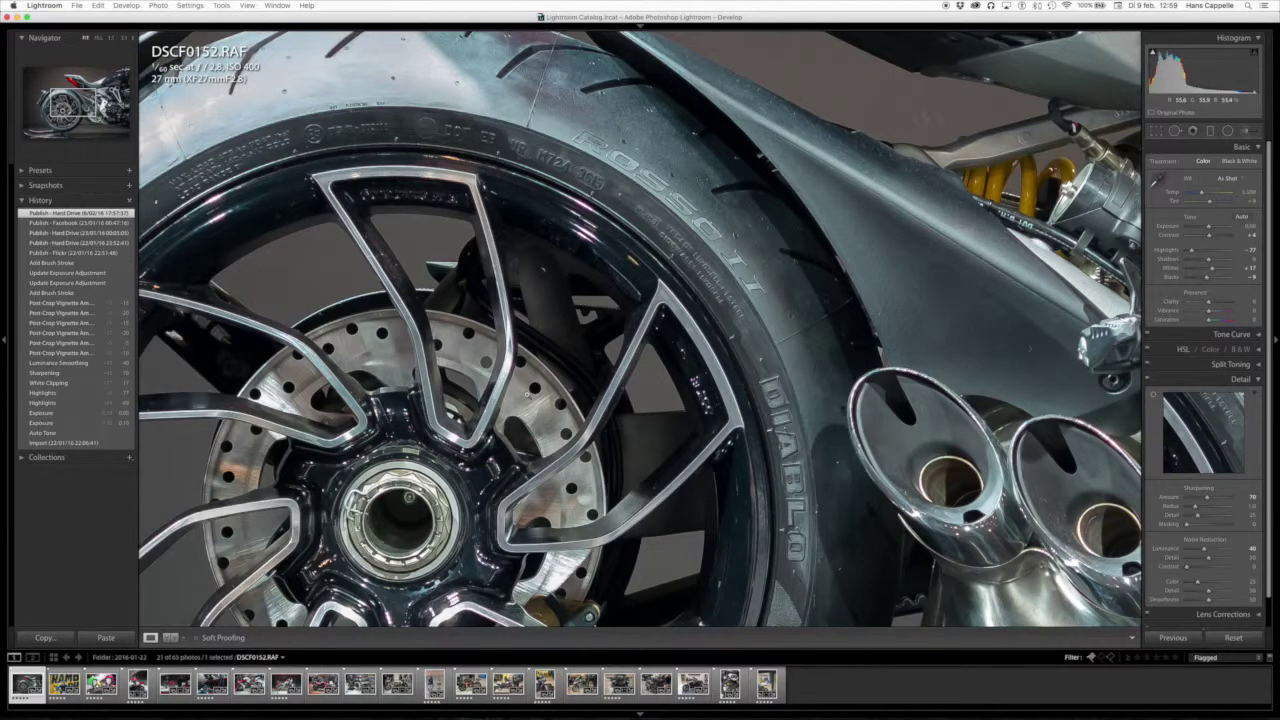
{"action": "left_click", "coordinate": [527, 395]}
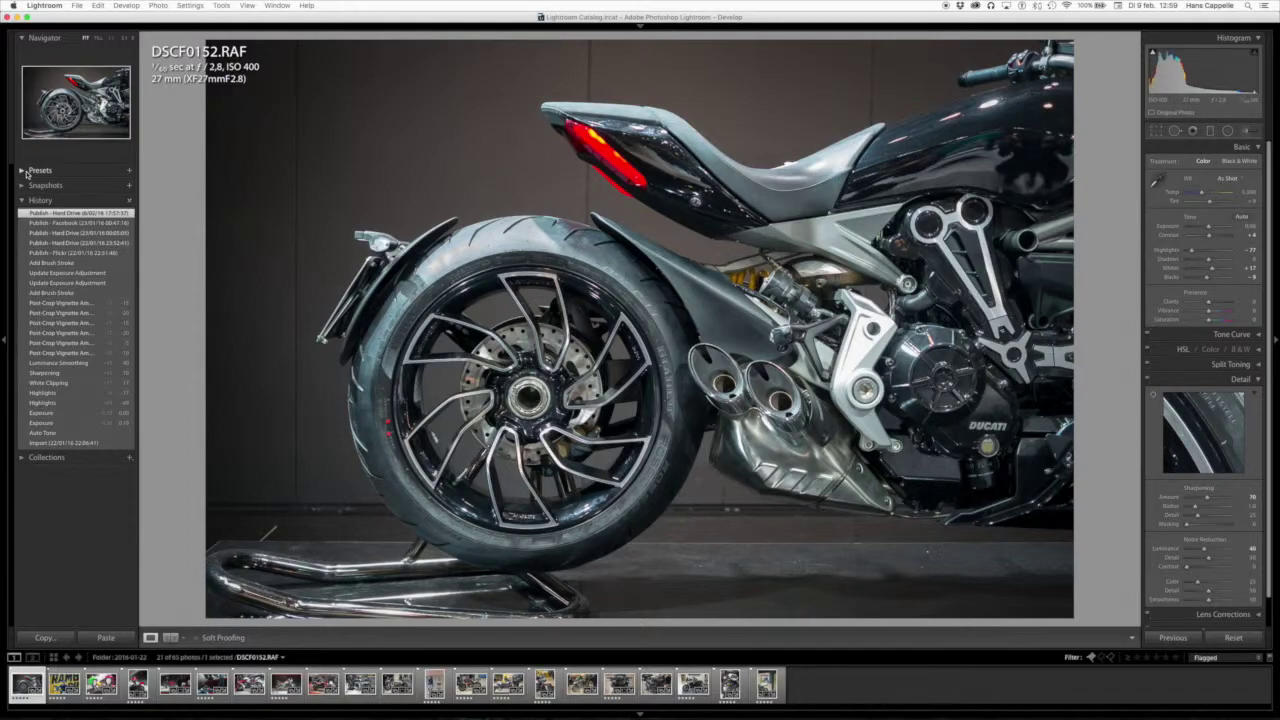
{"action": "left_click", "coordinate": [27, 171]}
{"action": "left_click", "coordinate": [27, 171]}
{"action": "left_click", "coordinate": [21, 185]}
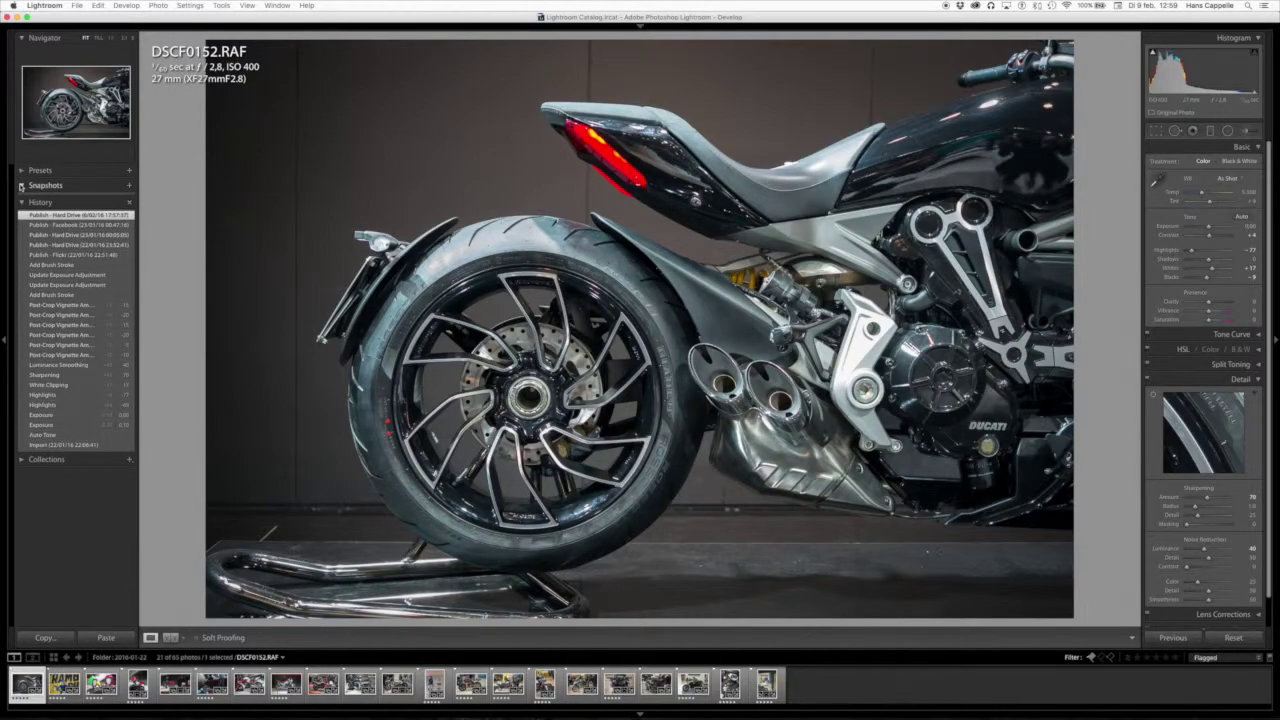
{"action": "left_click", "coordinate": [21, 186]}
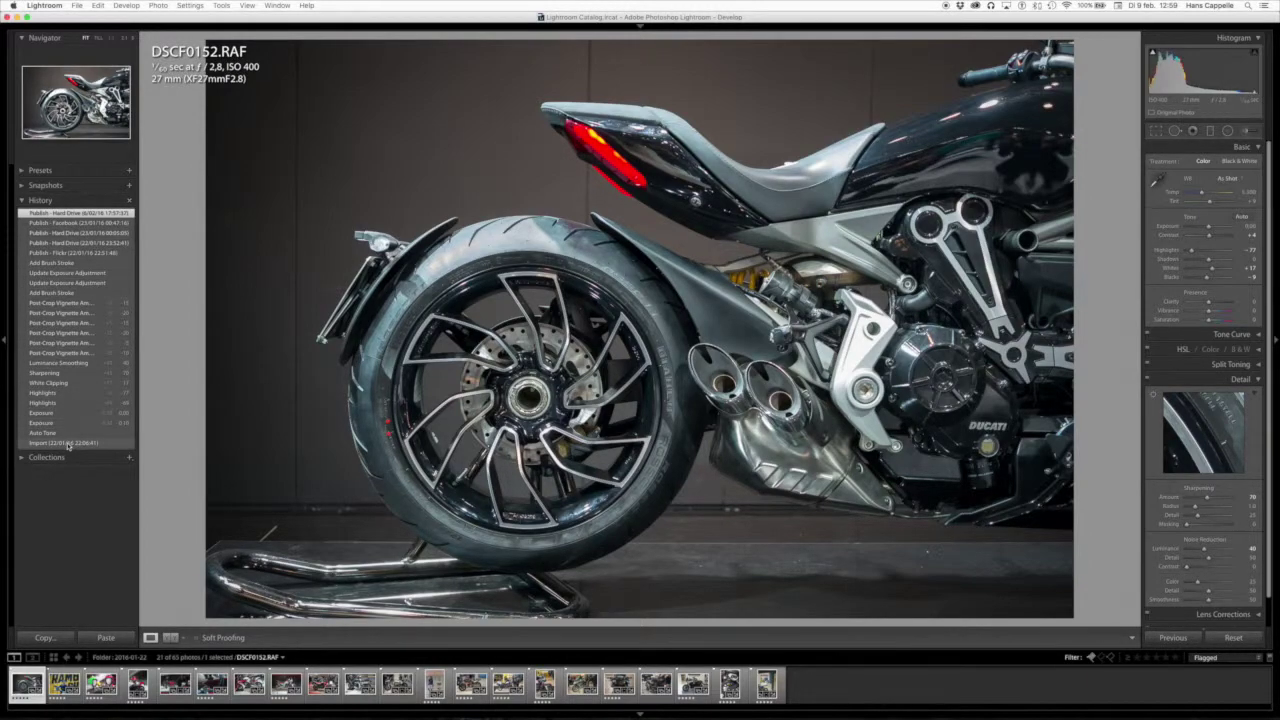
{"action": "left_click", "coordinate": [68, 443]}
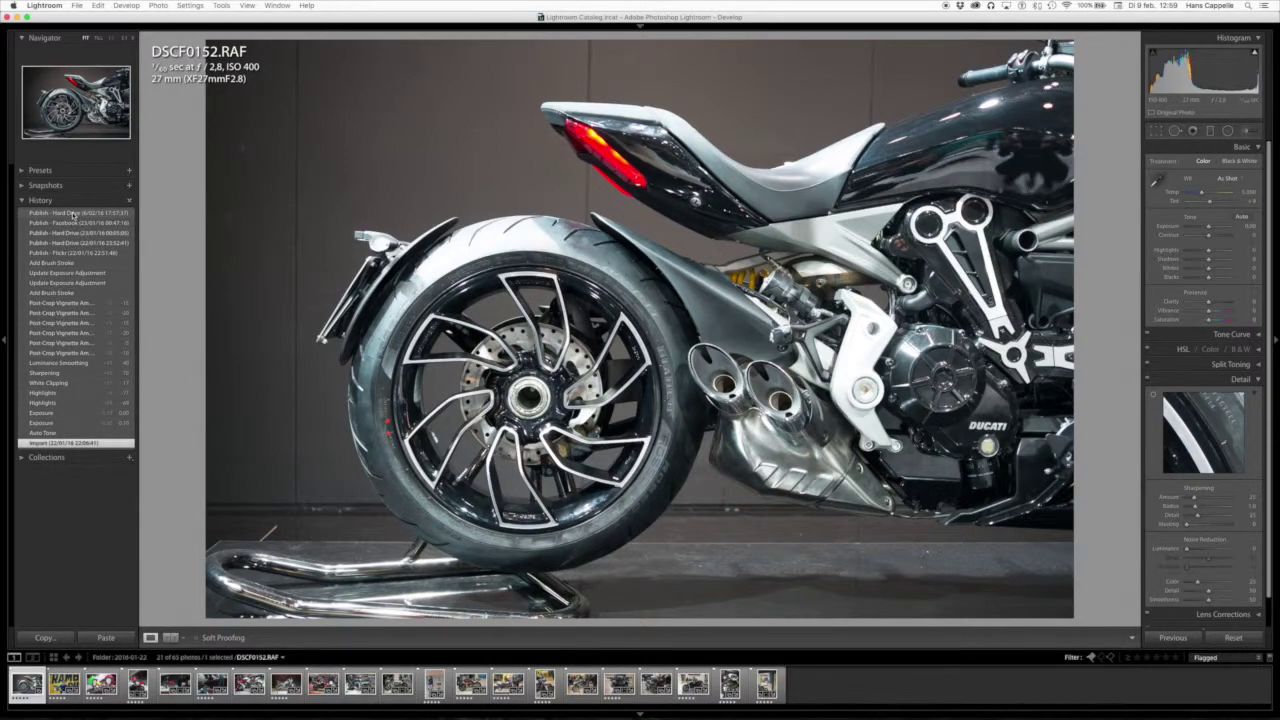
{"action": "left_click", "coordinate": [73, 214]}
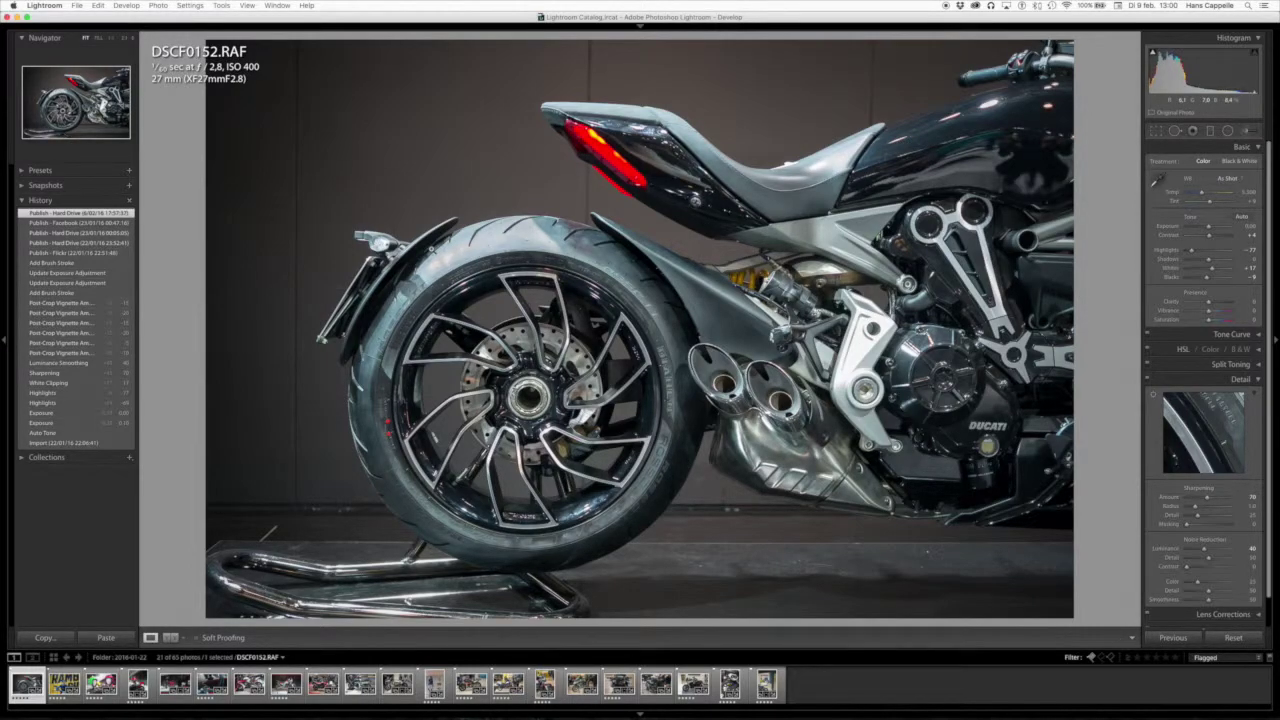
{"action": "key", "text": "y"}
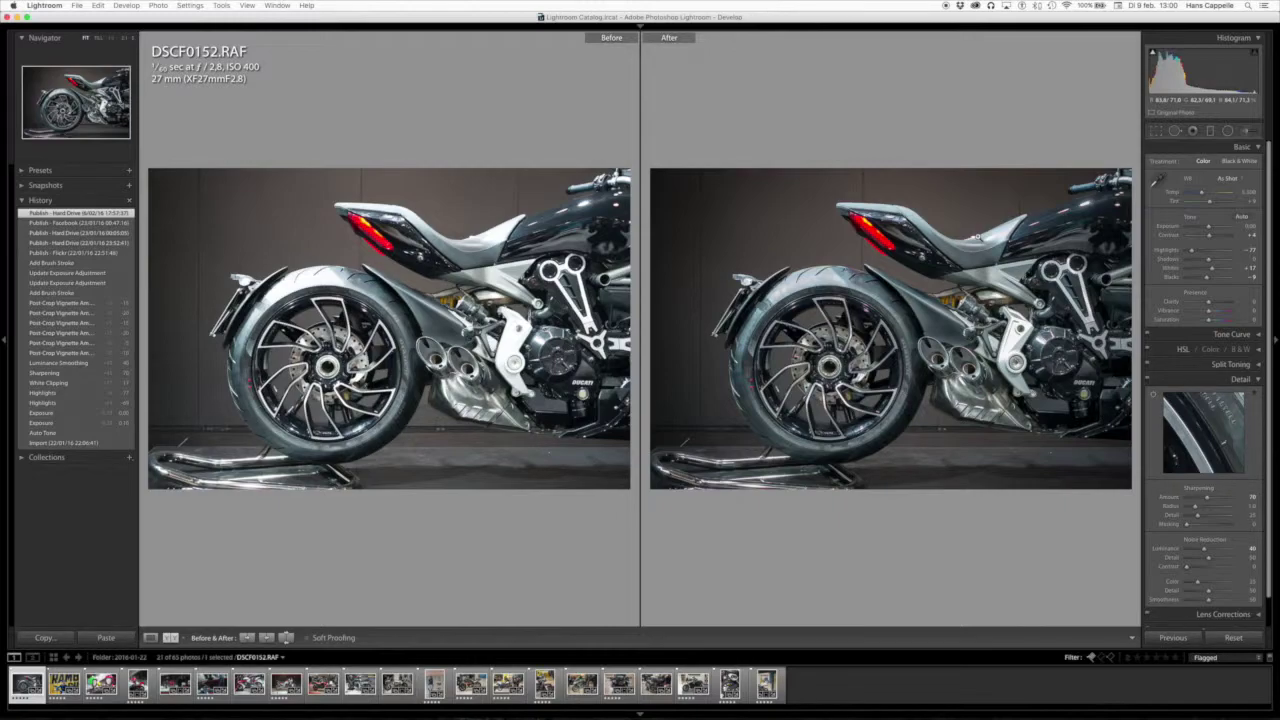
{"action": "key", "text": "y"}
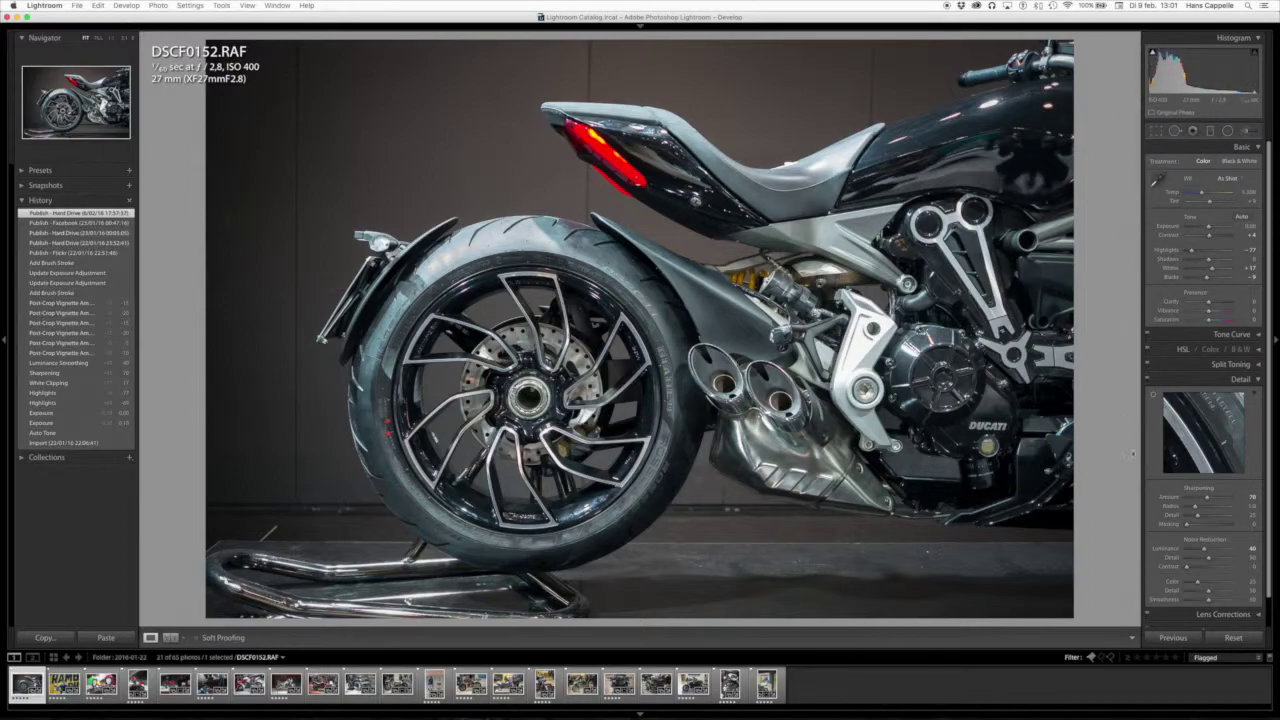
Collapse the Detail and Basic panels, then reopen only the Basic panel.
{"action": "left_click", "coordinate": [1238, 379]}
{"action": "left_click", "coordinate": [1196, 148]}
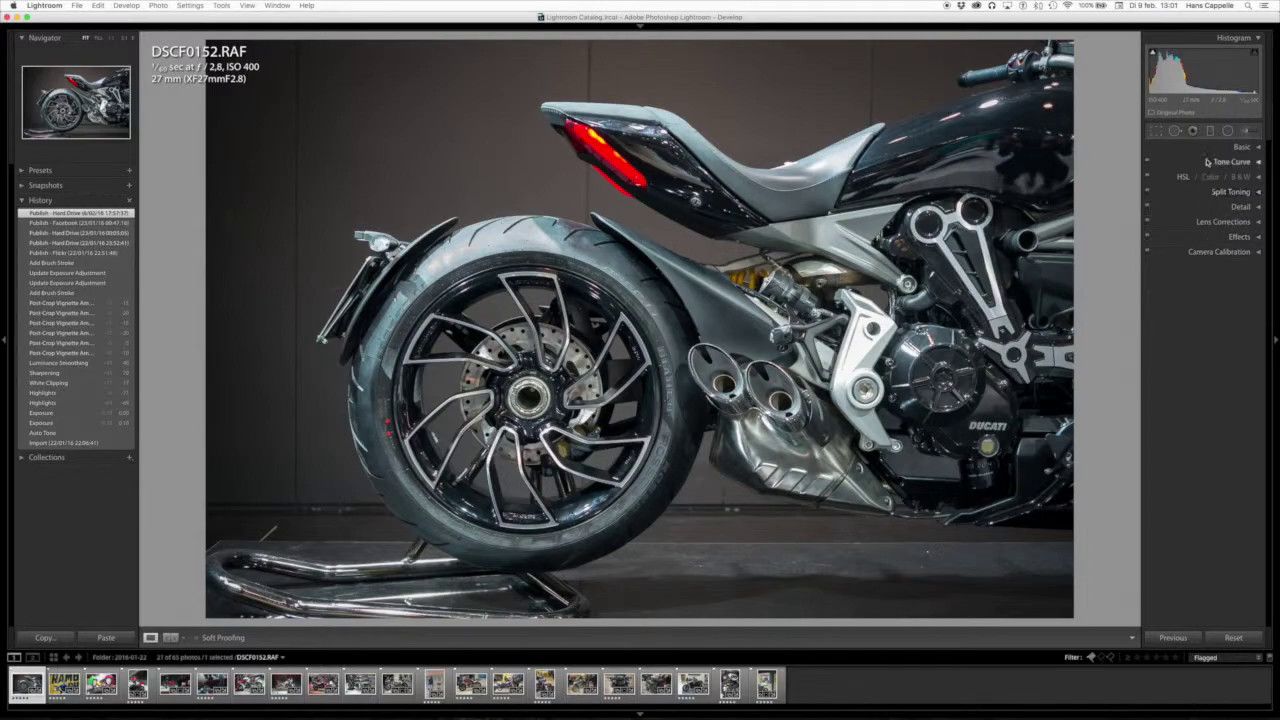
{"action": "left_click", "coordinate": [1207, 148]}
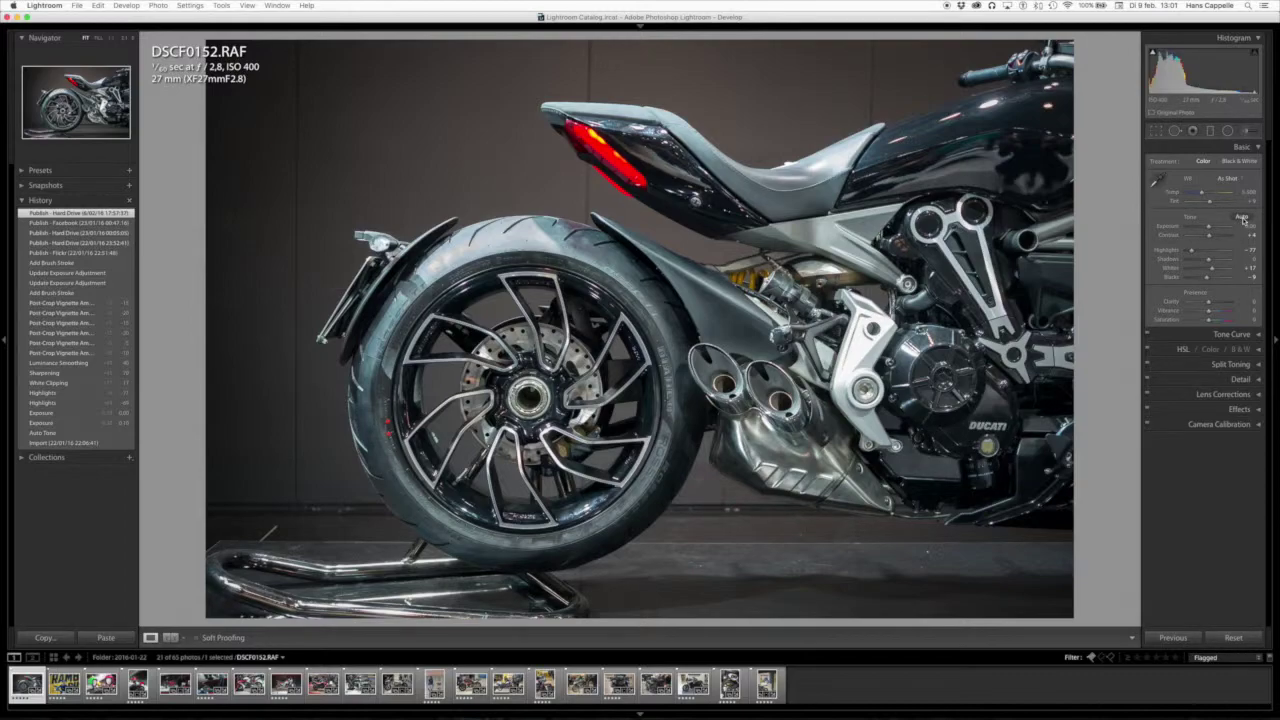
Apply Auto tone and keep the white balance at As Shot.
{"action": "left_click", "coordinate": [1243, 218]}
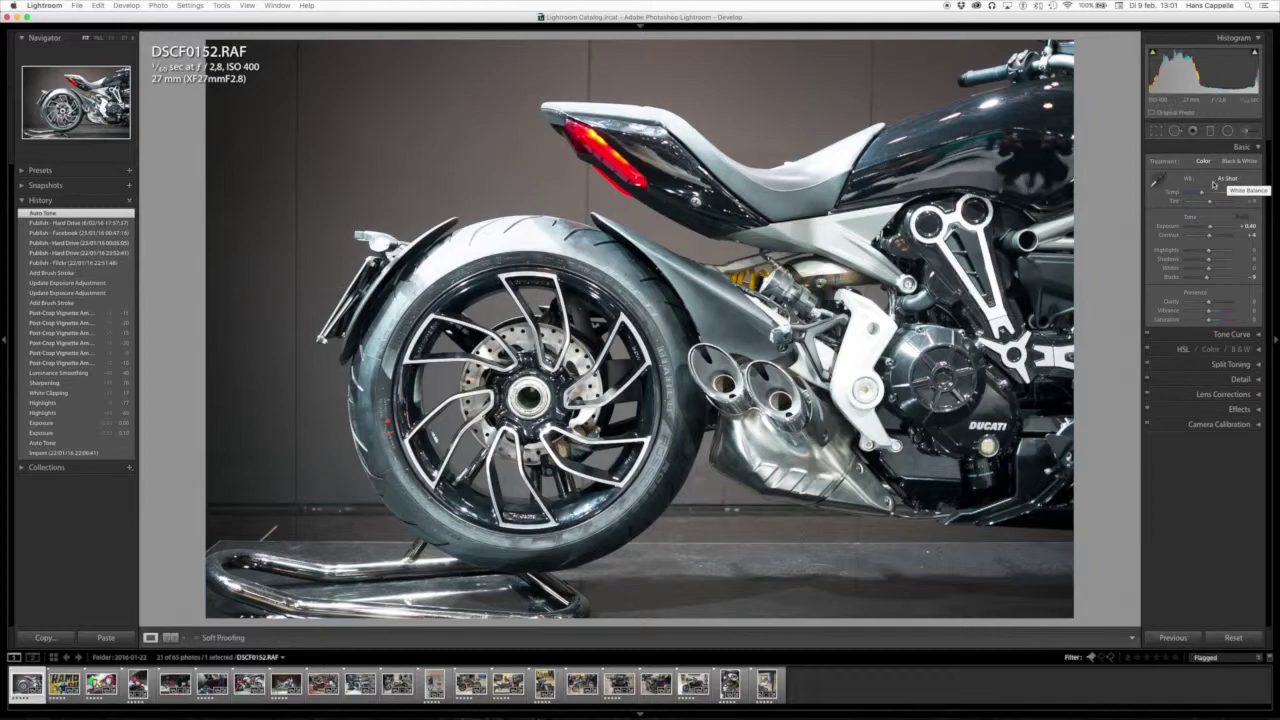
{"action": "left_click", "coordinate": [1223, 179]}
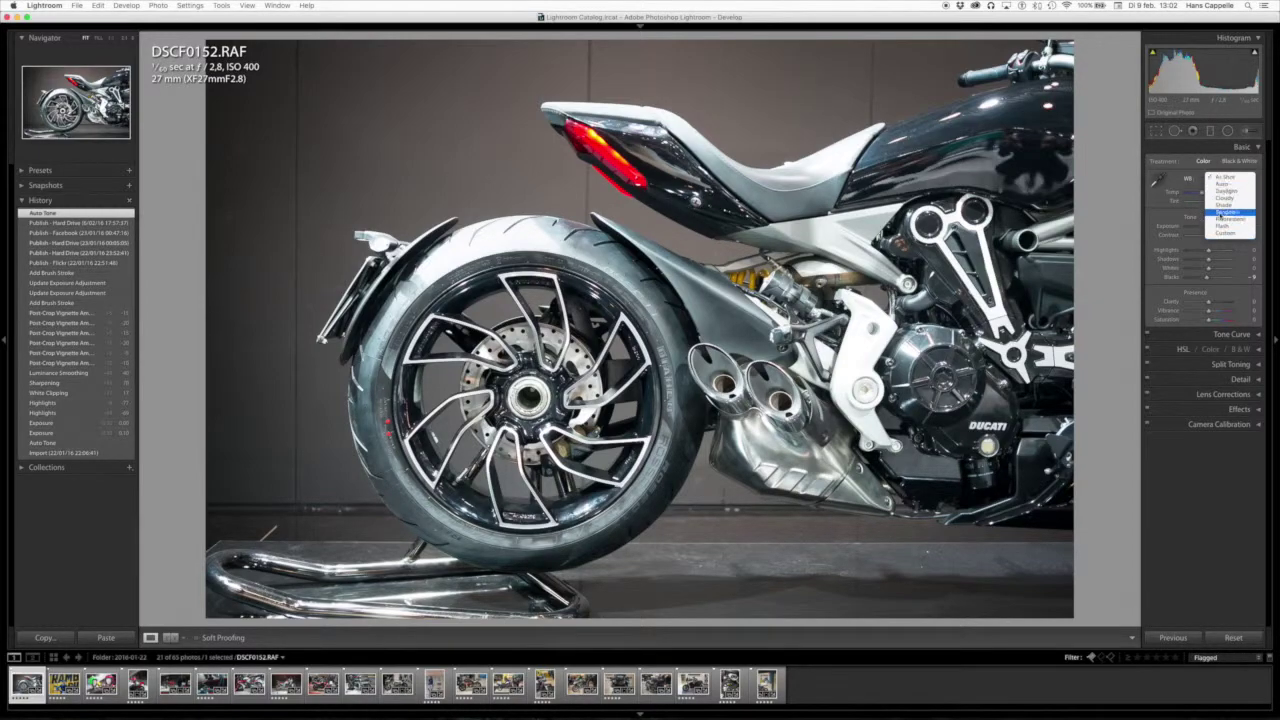
{"action": "left_click", "coordinate": [1175, 204]}
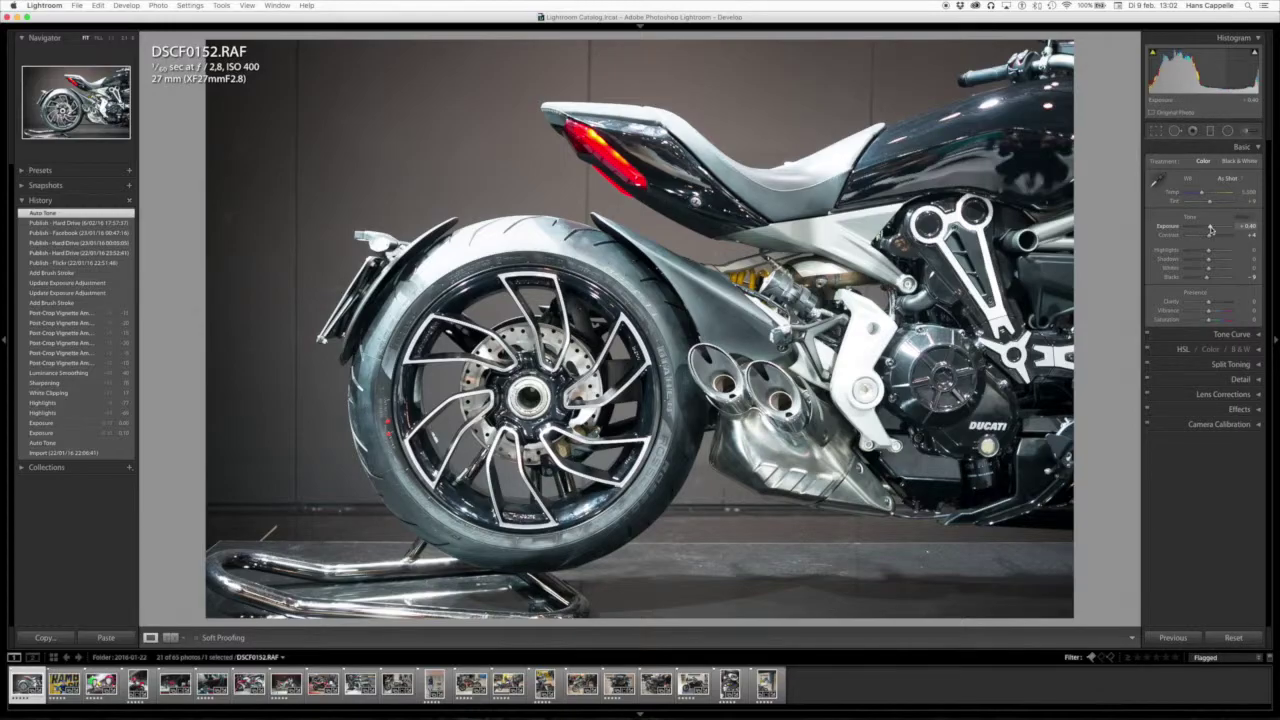
Drag Exposure down, reset it, then nudge it slightly higher with arrow keys.
{"action": "left_click_drag", "start_coordinate": [1210, 230], "coordinate": [1207, 230]}
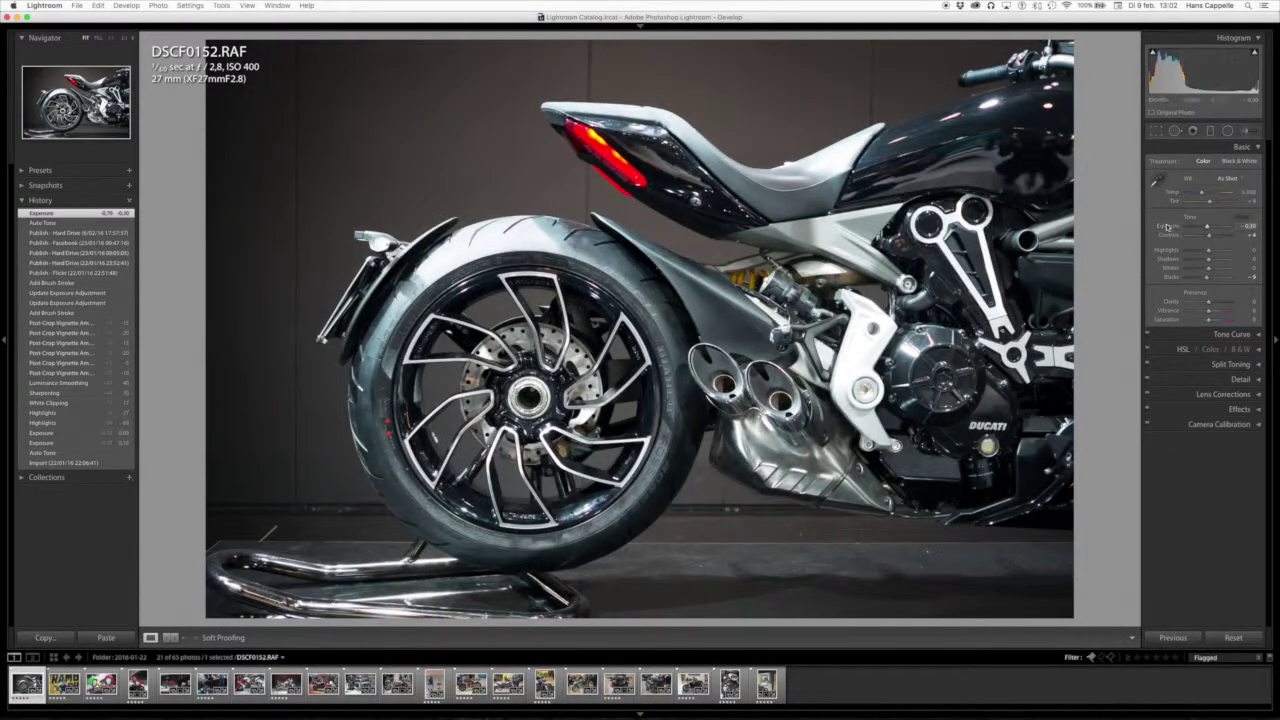
{"action": "mouse_move", "coordinate": [1166, 228]}
{"action": "left_mouse_down"}
{"action": "mouse_move", "coordinate": [1210, 229]}
{"action": "mouse_move", "coordinate": [1166, 229]}
{"action": "left_mouse_up"}
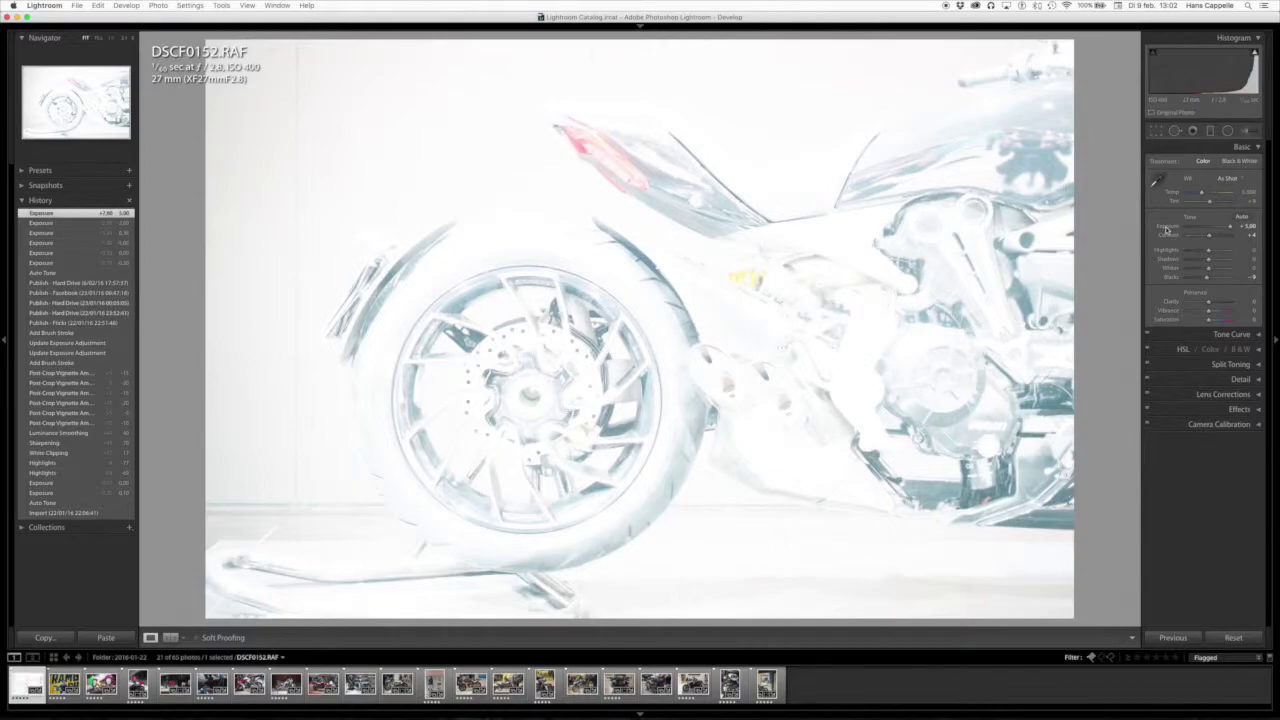
{"action": "double_click", "coordinate": [1166, 229]}
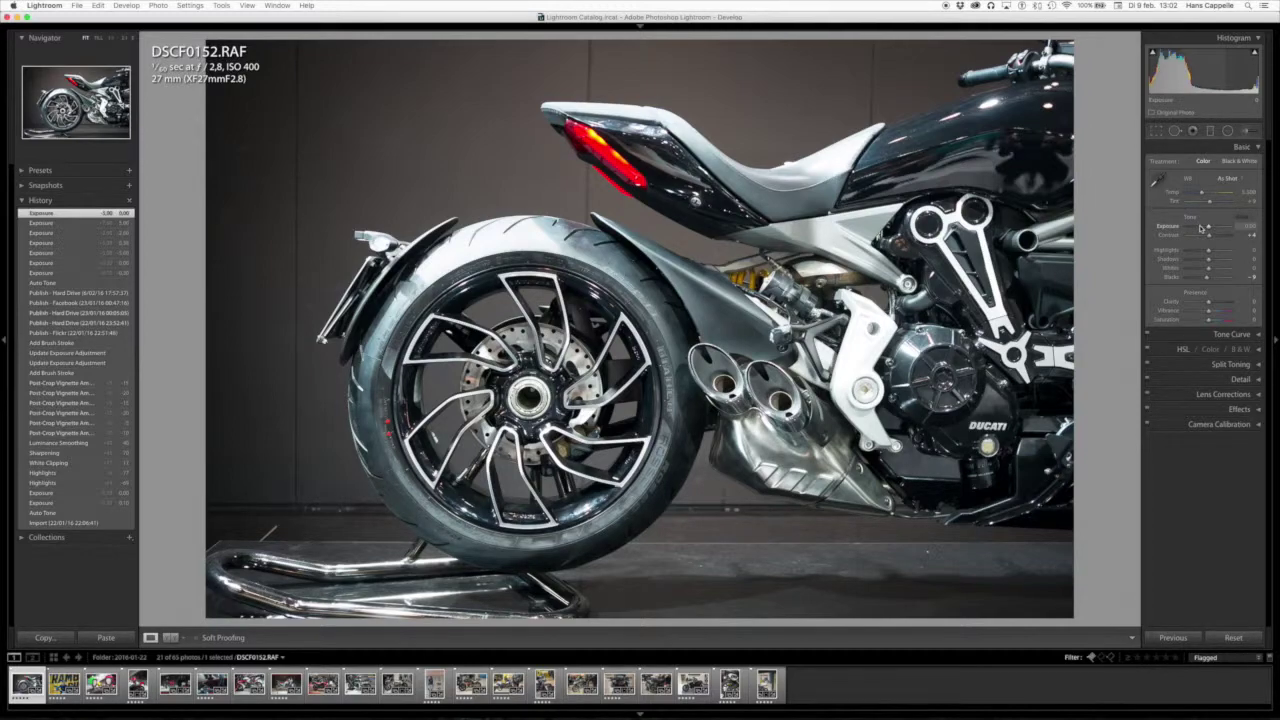
{"action": "key", "text": "Down"}
{"action": "key", "text": "Down"}
{"action": "key", "text": "Down"}
{"action": "key", "text": "Down"}
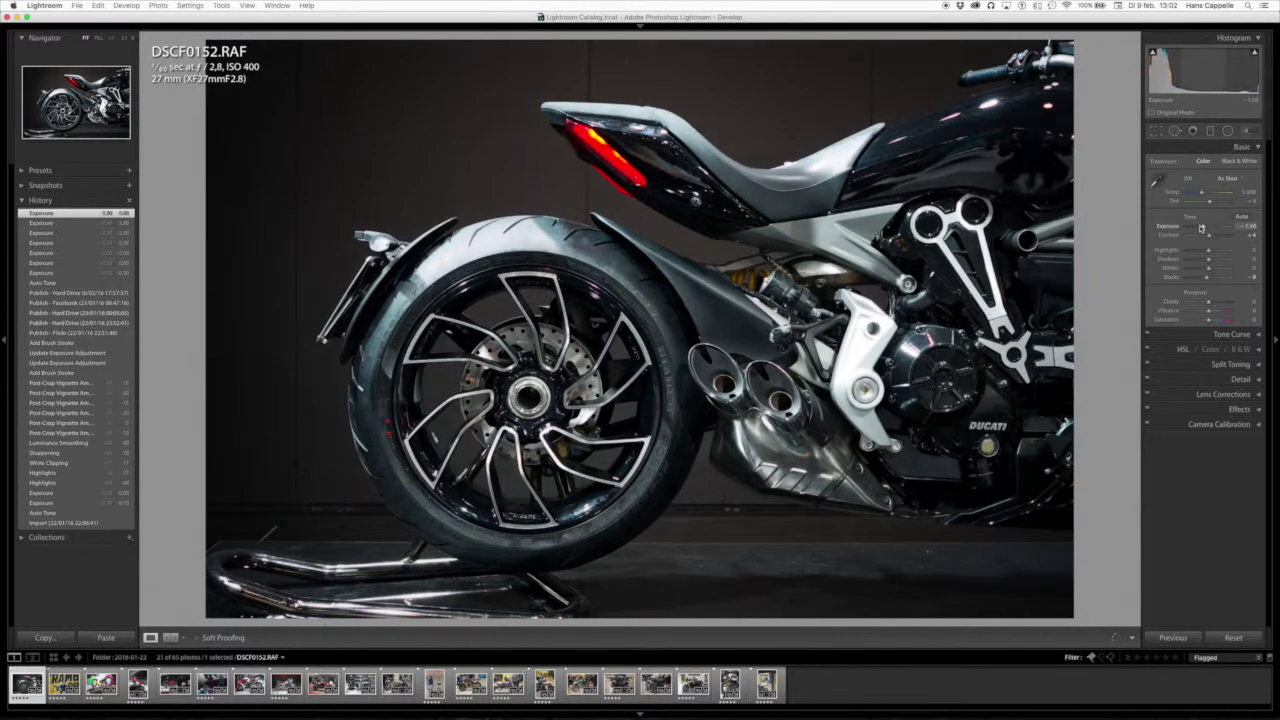
{"action": "key", "text": "Up"}
{"action": "key", "text": "Up"}
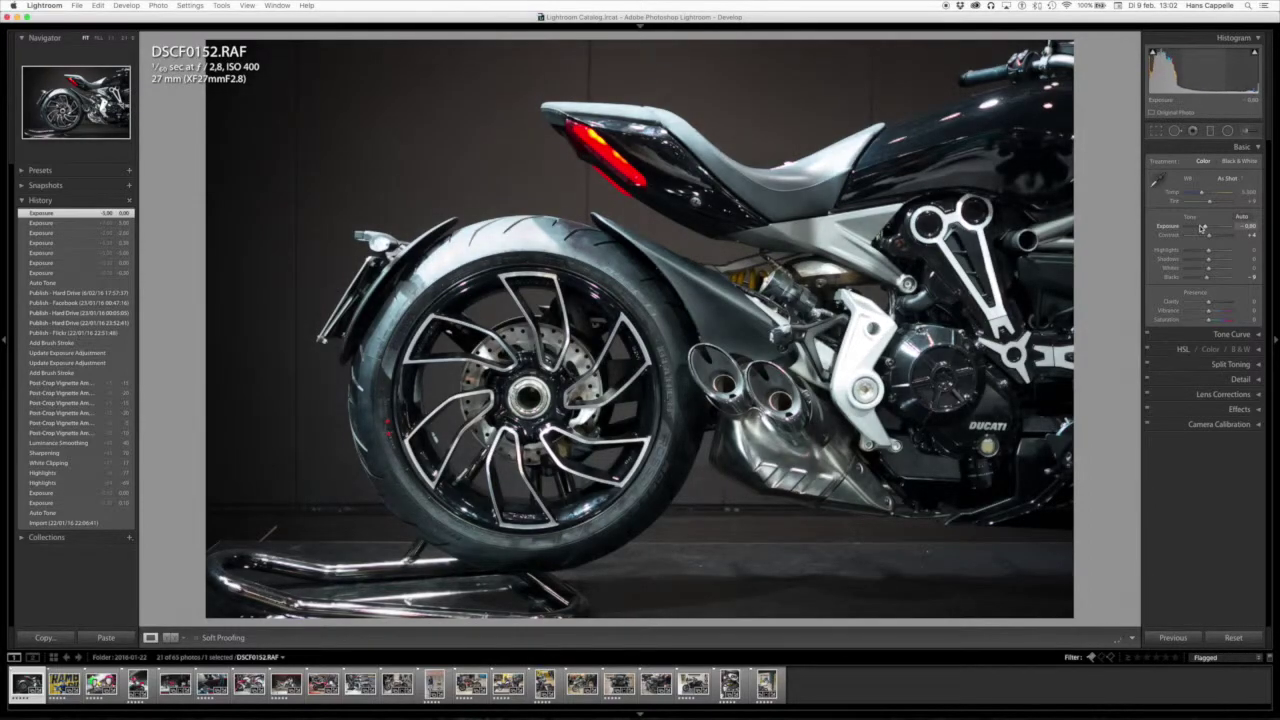
{"action": "key", "text": "Up"}
{"action": "key", "text": "Up"}
{"action": "key", "text": "Up"}
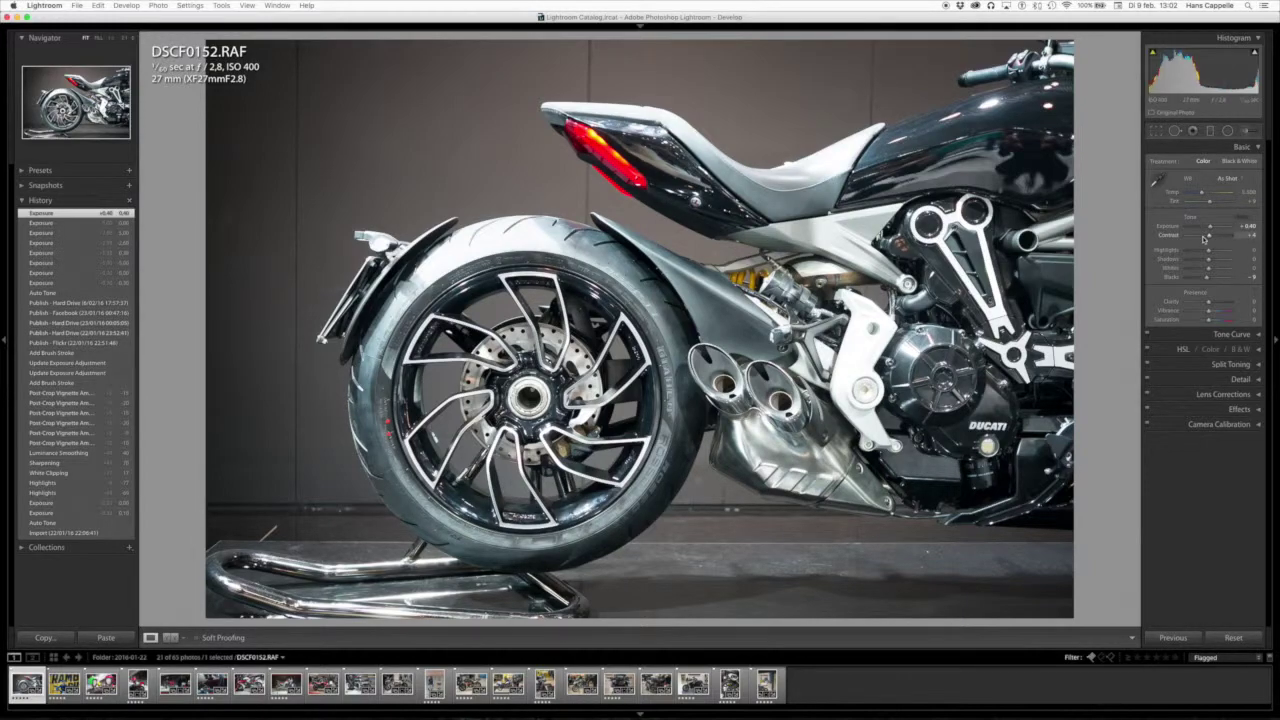
Reset Contrast to zero, then raise it a small step.
{"action": "scroll", "coordinate": [1203, 237], "scroll_direction": "down", "scroll_amount": 2}
{"action": "scroll", "coordinate": [1203, 237], "scroll_direction": "down", "scroll_amount": 2}
{"action": "scroll", "coordinate": [1203, 237], "scroll_direction": "down", "scroll_amount": 2}
{"action": "scroll", "coordinate": [1203, 237], "scroll_direction": "down", "scroll_amount": 1}
{"action": "scroll", "coordinate": [1203, 237], "scroll_direction": "down", "scroll_amount": 2}
{"action": "scroll", "coordinate": [1203, 237], "scroll_direction": "down", "scroll_amount": 2}
{"action": "scroll", "coordinate": [1203, 237], "scroll_direction": "down", "scroll_amount": 2}
{"action": "scroll", "coordinate": [1203, 237], "scroll_direction": "up", "scroll_amount": 4}
{"action": "scroll", "coordinate": [1203, 237], "scroll_direction": "up", "scroll_amount": 4}
{"action": "scroll", "coordinate": [1203, 237], "scroll_direction": "up", "scroll_amount": 4}
{"action": "scroll", "coordinate": [1203, 237], "scroll_direction": "up", "scroll_amount": 5}
{"action": "scroll", "coordinate": [1203, 237], "scroll_direction": "up", "scroll_amount": 5}
{"action": "scroll", "coordinate": [1203, 237], "scroll_direction": "up", "scroll_amount": 5}
{"action": "scroll", "coordinate": [1203, 237], "scroll_direction": "up", "scroll_amount": 5}
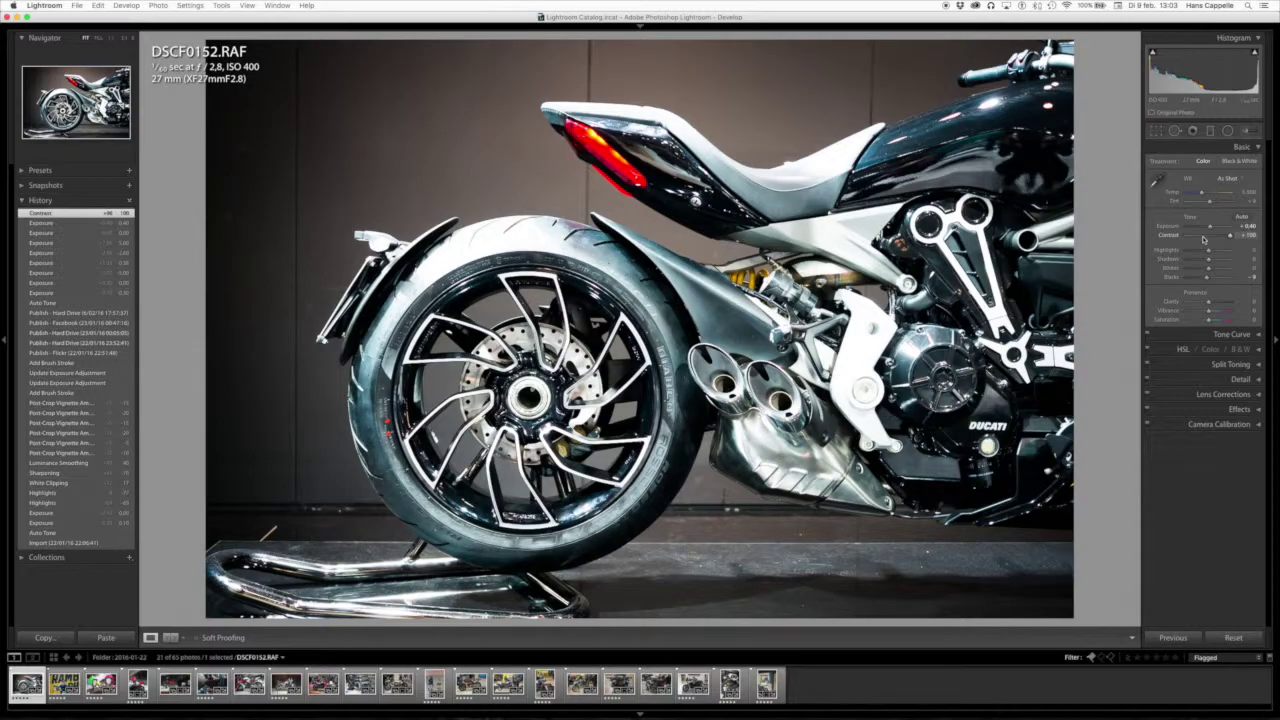
{"action": "double_click", "coordinate": [1170, 235]}
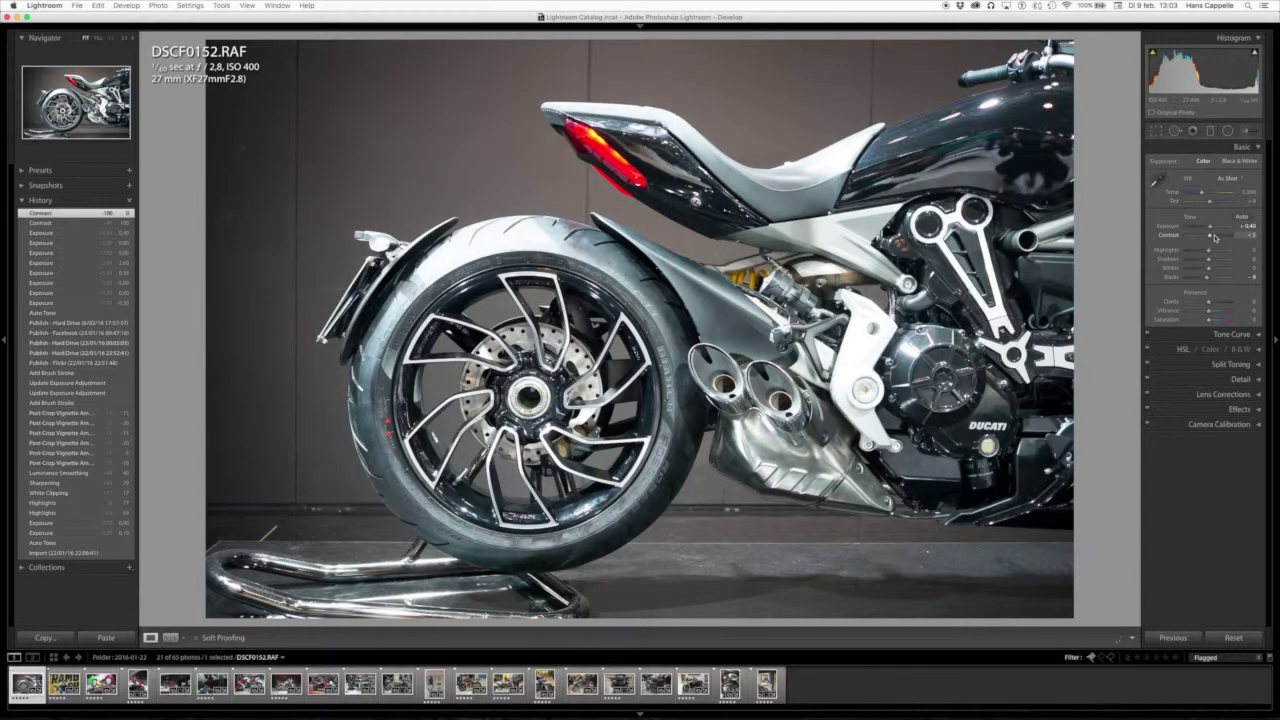
{"action": "left_click", "coordinate": [1215, 237]}
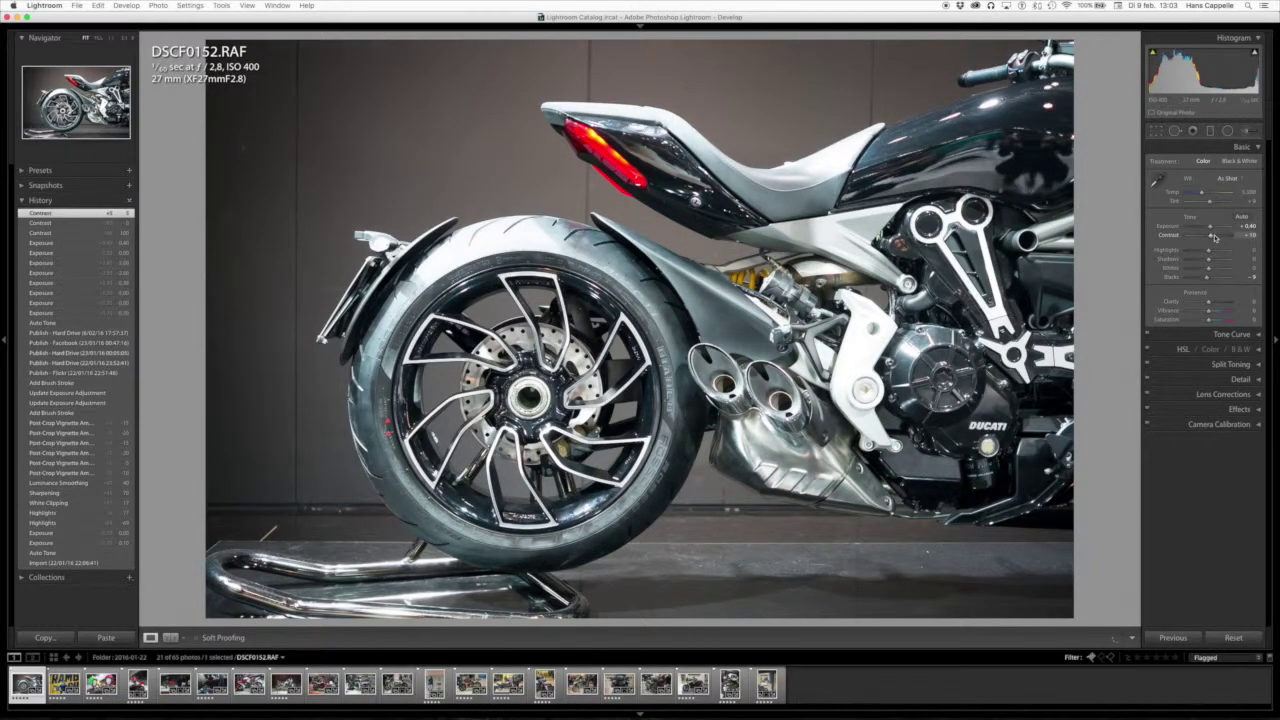
{"action": "key", "text": "Up"}
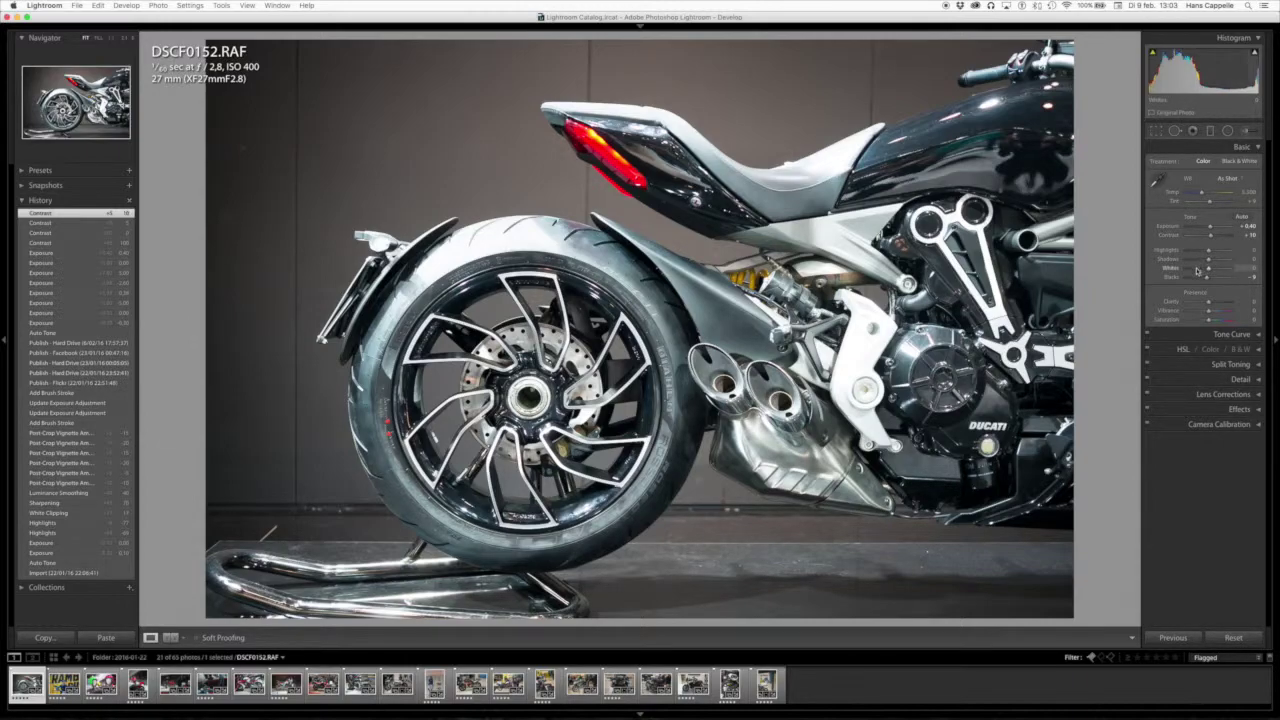
Try extreme Highlights and Shadows values, then settle on Highlights -66 and Shadows 0.
{"action": "key", "text": "shift+Down"}
{"action": "key", "text": "shift+Down"}
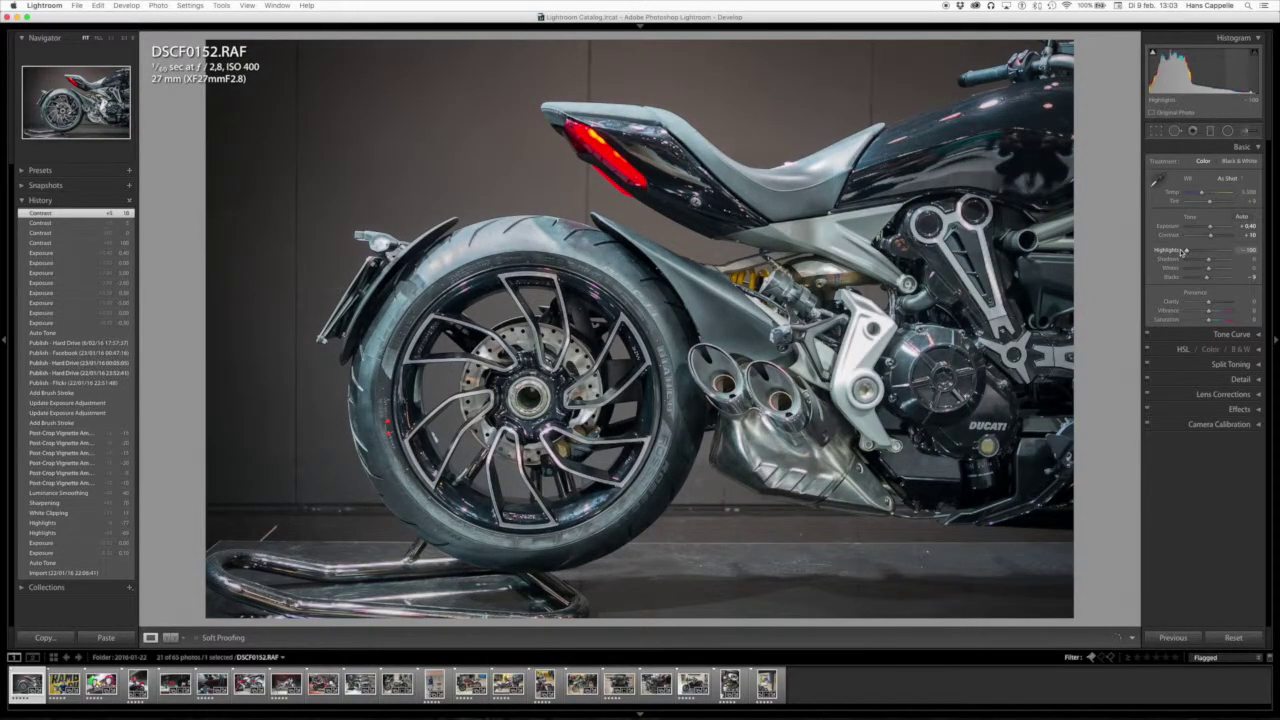
{"action": "key", "text": "shift+Up"}
{"action": "key", "text": "shift+Up"}
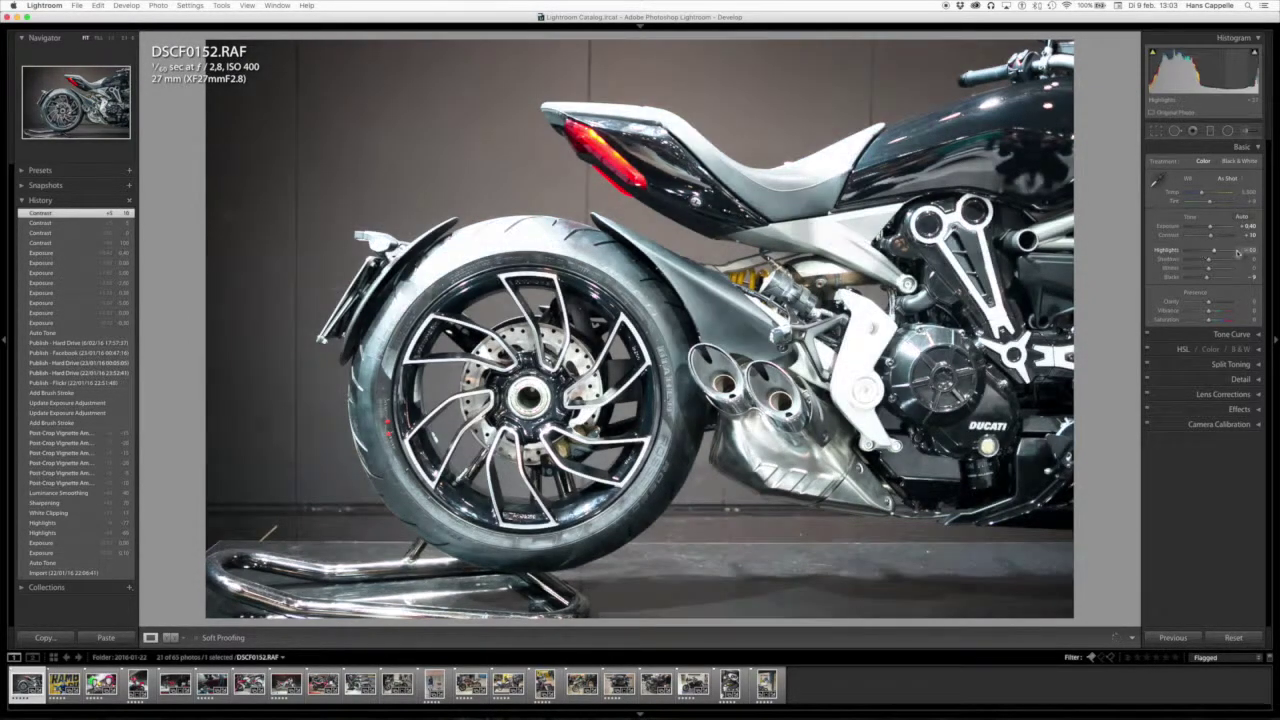
{"action": "key", "text": "shift+Down"}
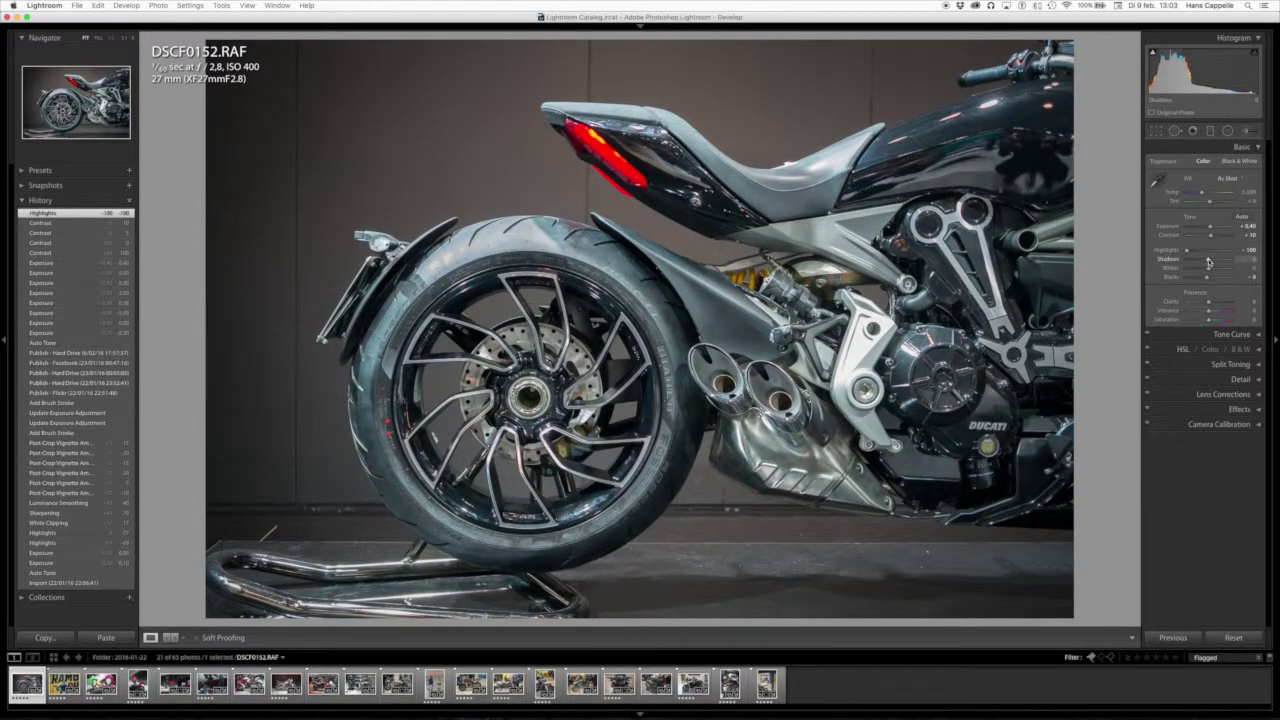
{"action": "left_click_drag", "start_coordinate": [1208, 262], "coordinate": [1278, 261]}
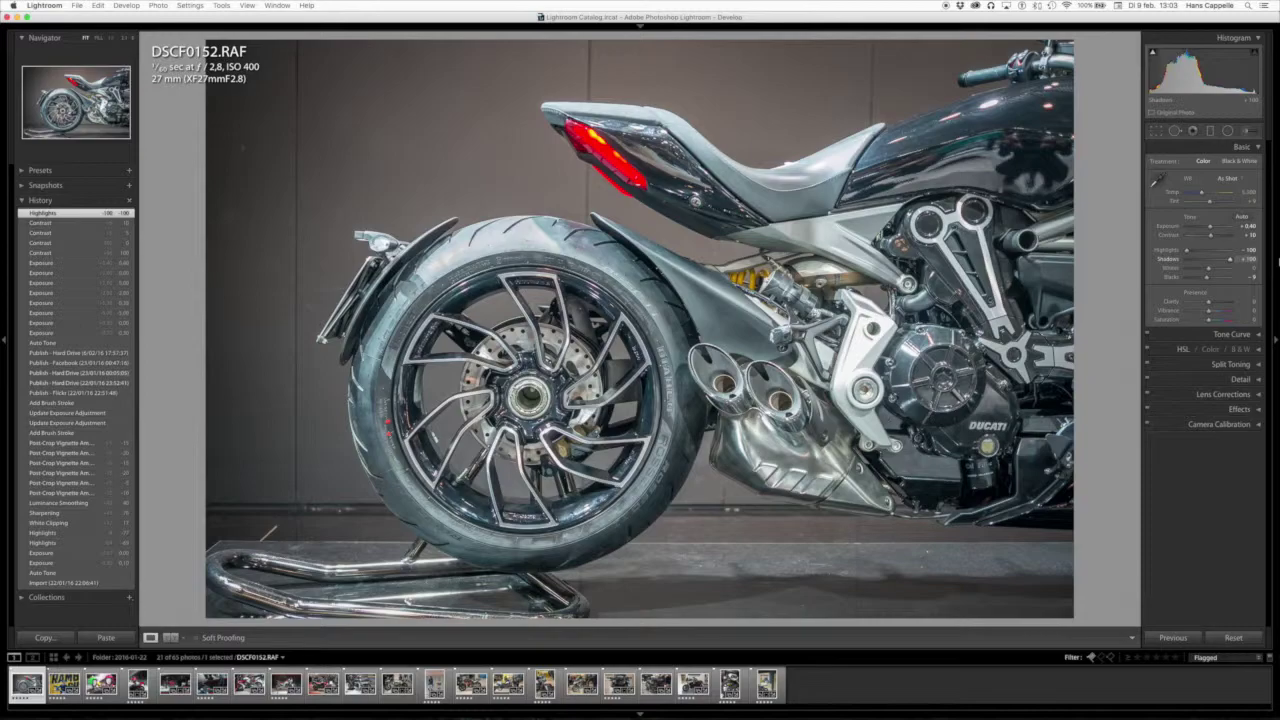
{"action": "double_click", "coordinate": [1168, 259]}
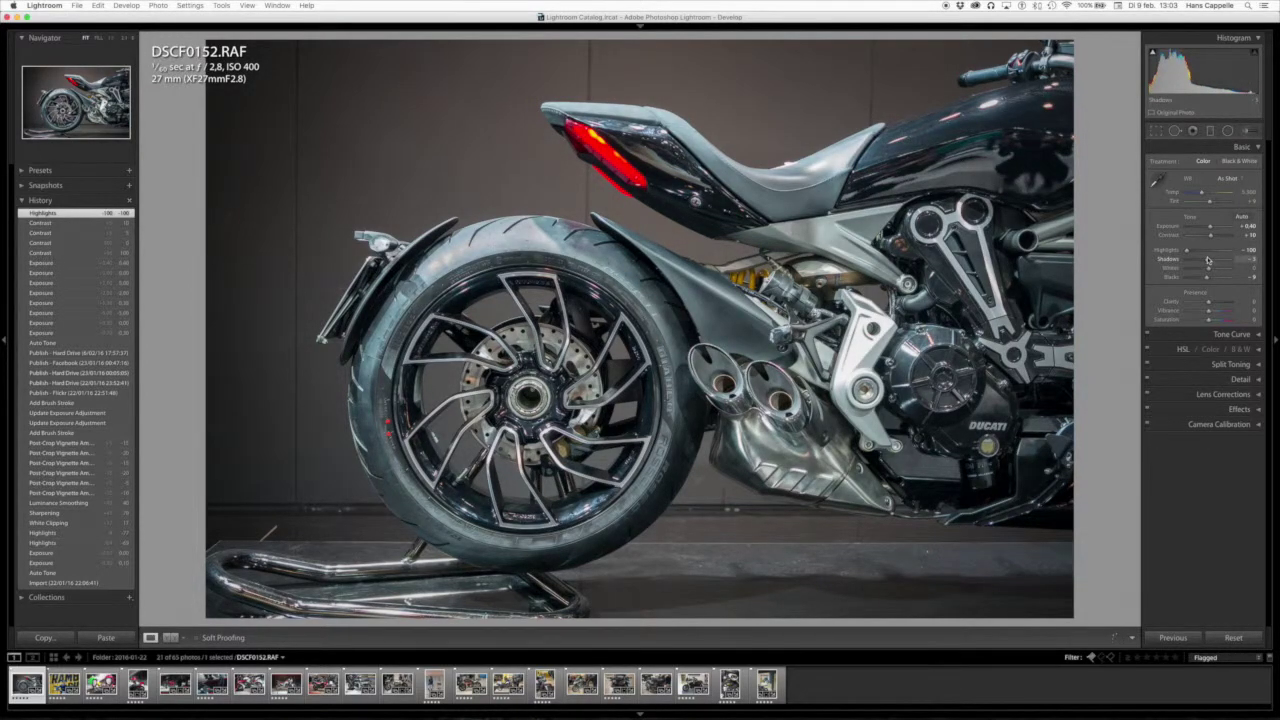
{"action": "double_click", "coordinate": [1166, 250]}
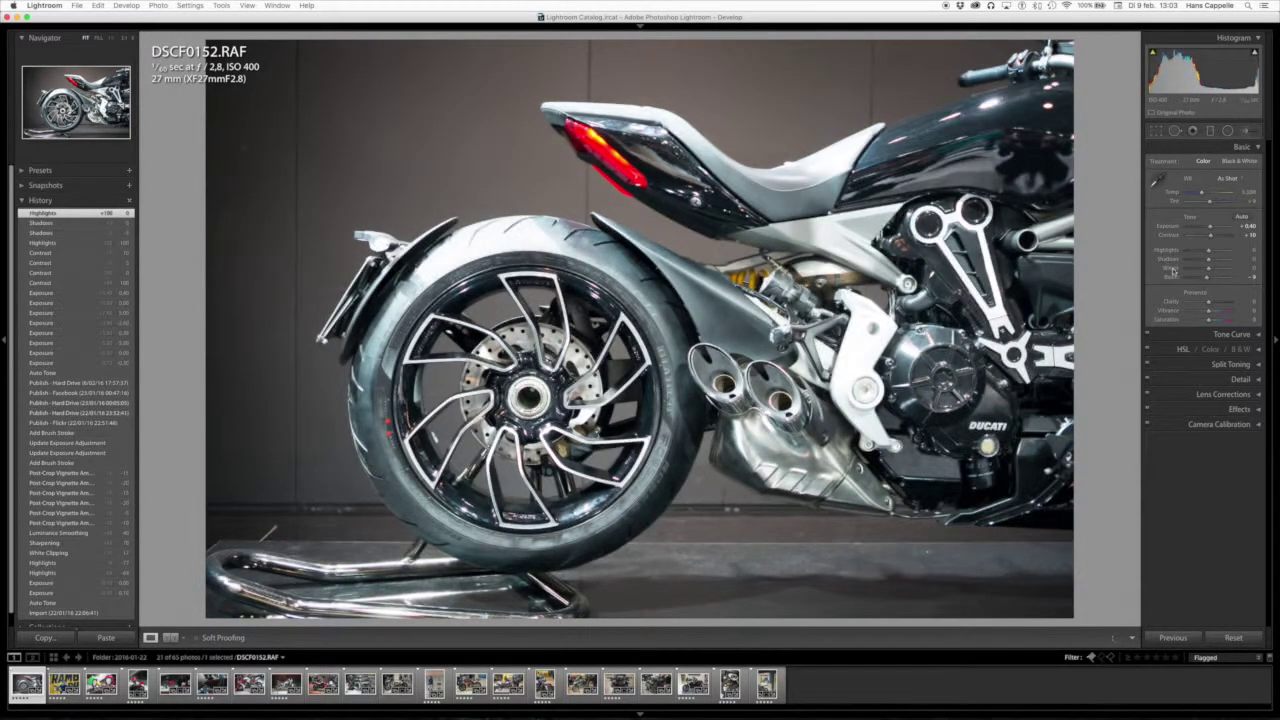
{"action": "left_click_drag", "start_coordinate": [1208, 250], "coordinate": [1194, 250]}
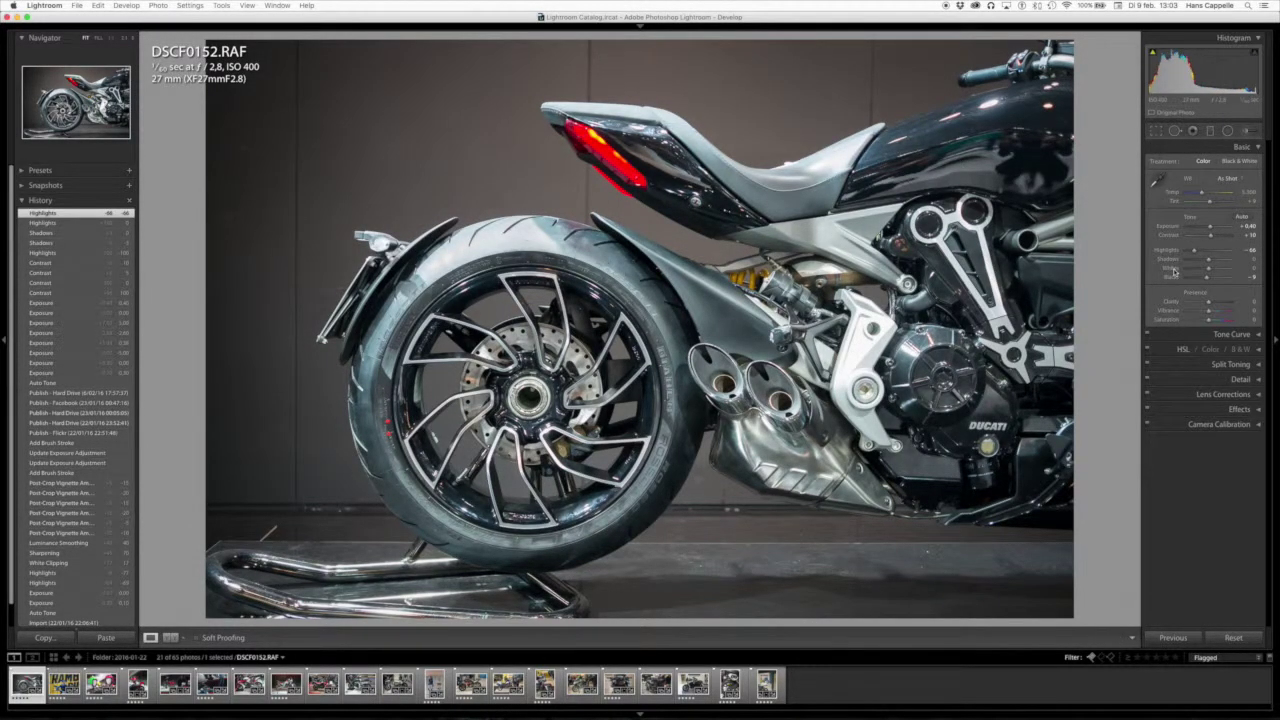
Shift+double-click to auto-set Whites to +100 and Blacks to -13, then collapse Basic.
{"action": "key", "text": "shift"}
{"action": "double_click", "coordinate": [1171, 268], "text": "shift"}
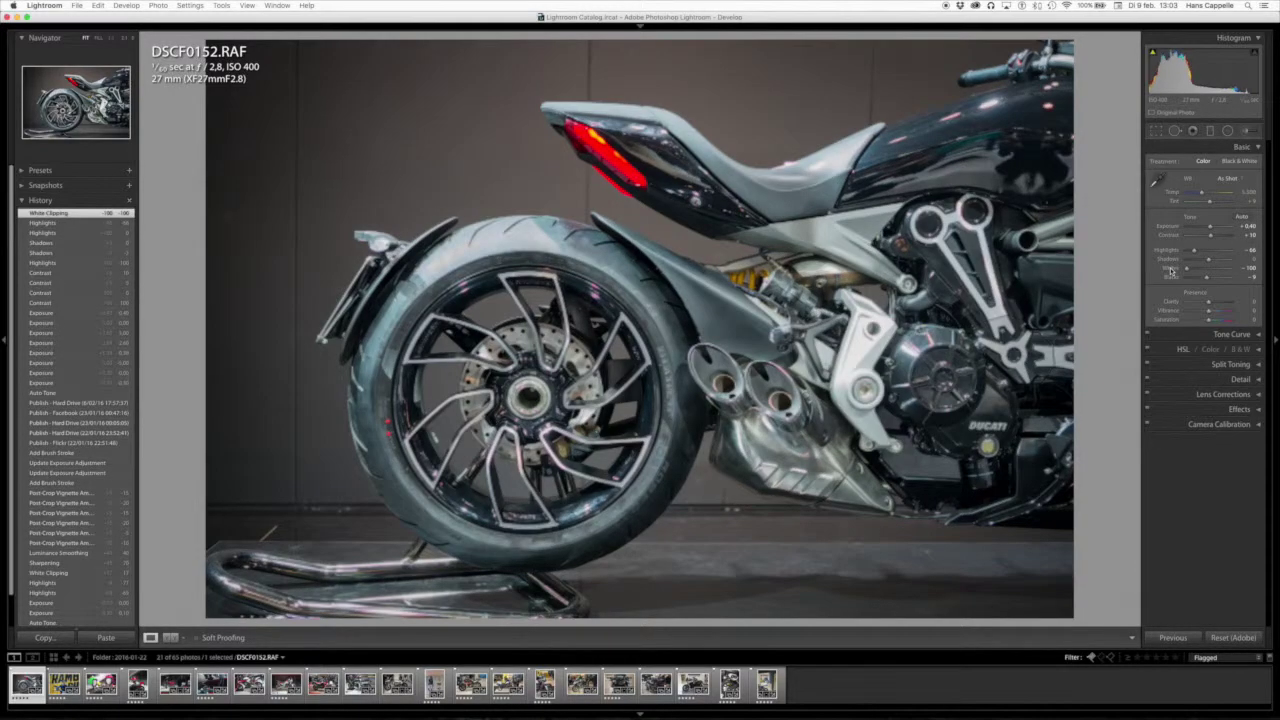
{"action": "double_click", "coordinate": [1172, 278], "text": "shift"}
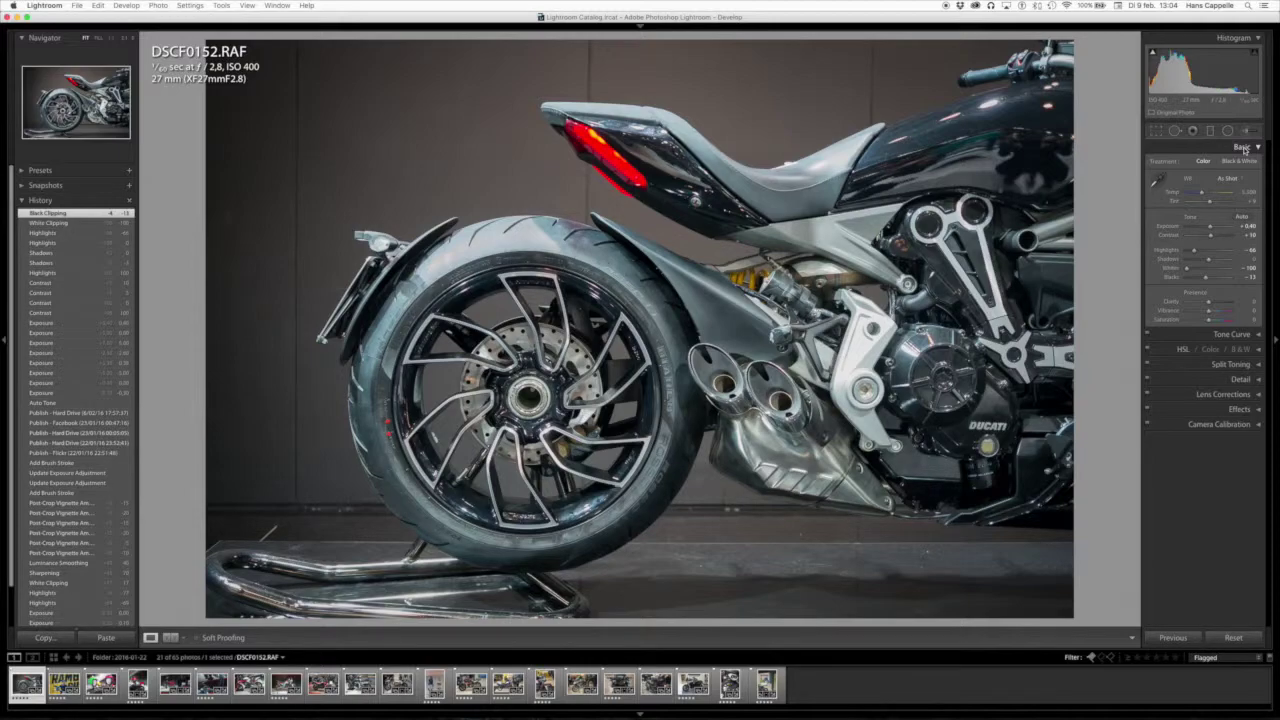
{"action": "left_click", "coordinate": [1244, 150]}
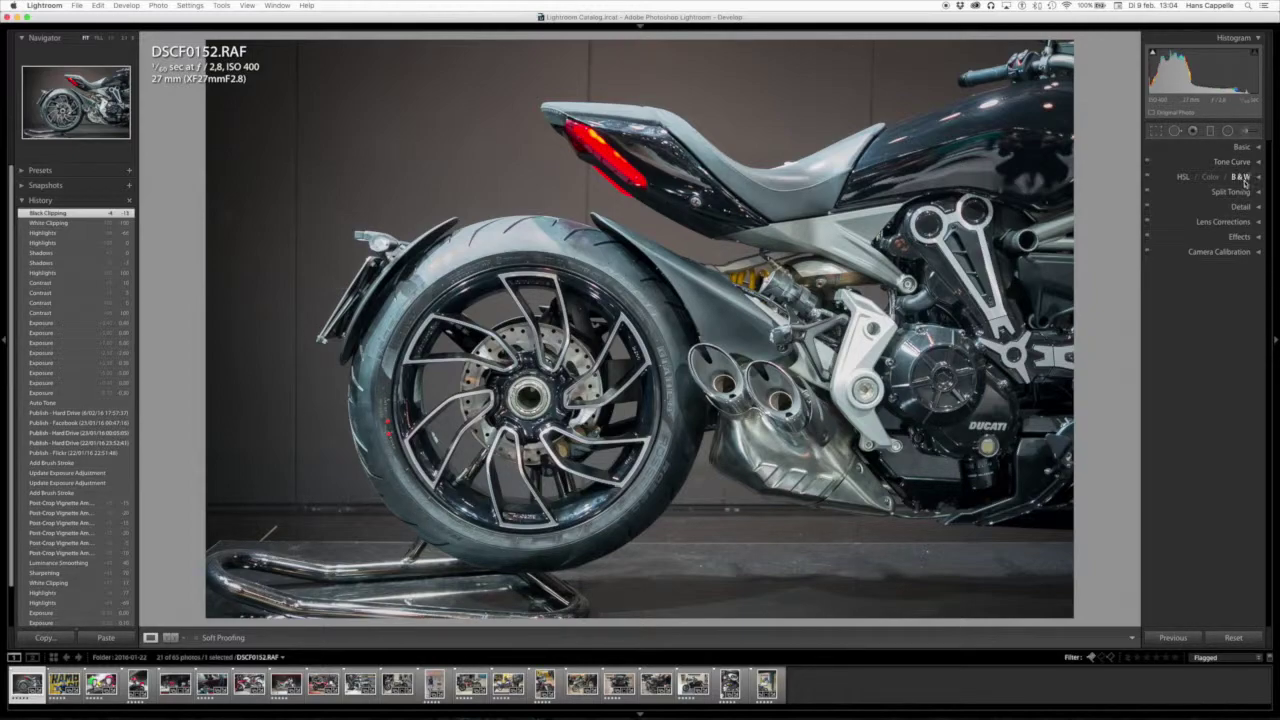
Preview the photo as B&W in HSL/Color/B&W, then switch back to HSL colour.
{"action": "left_click", "coordinate": [1259, 179]}
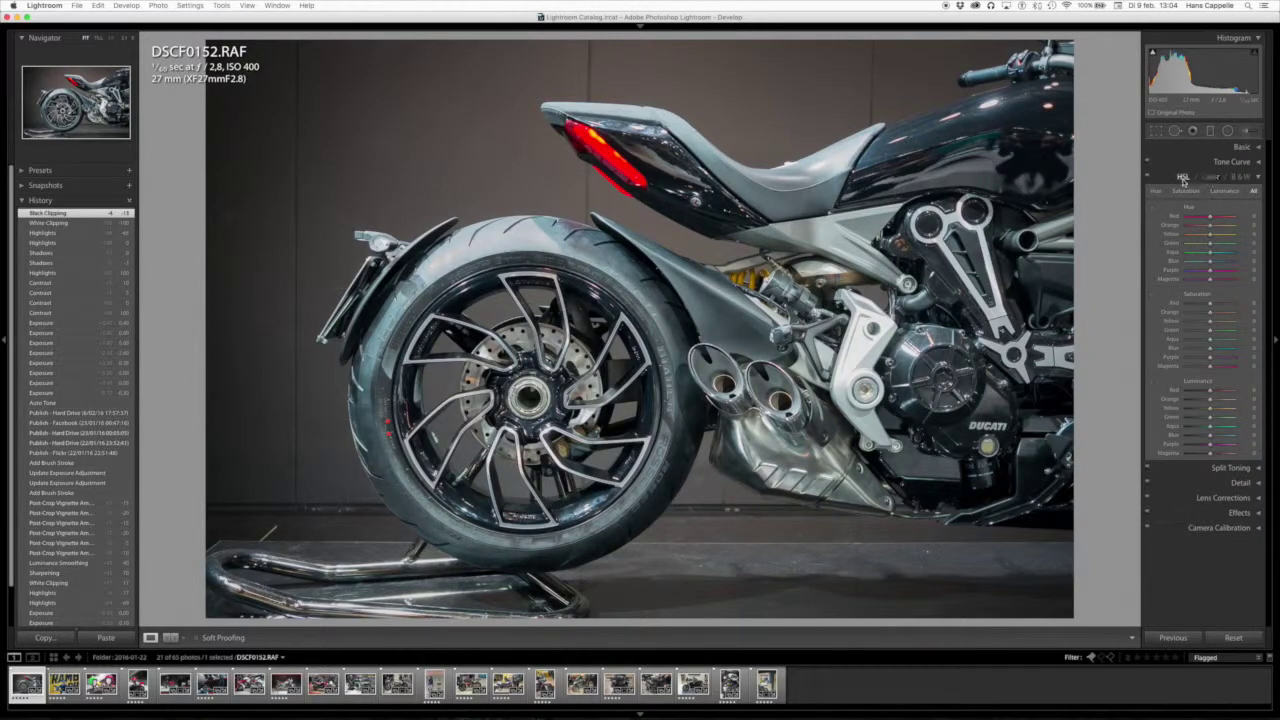
{"action": "left_click", "coordinate": [1239, 177]}
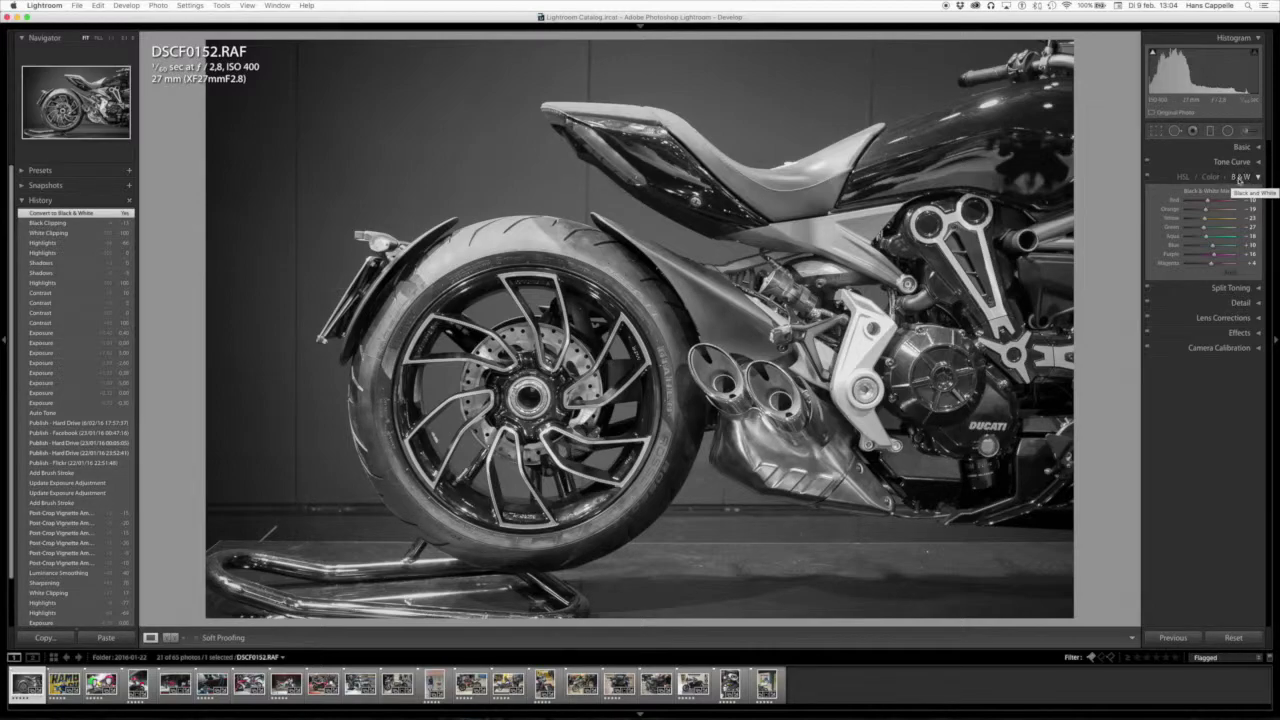
{"action": "left_click", "coordinate": [1183, 177]}
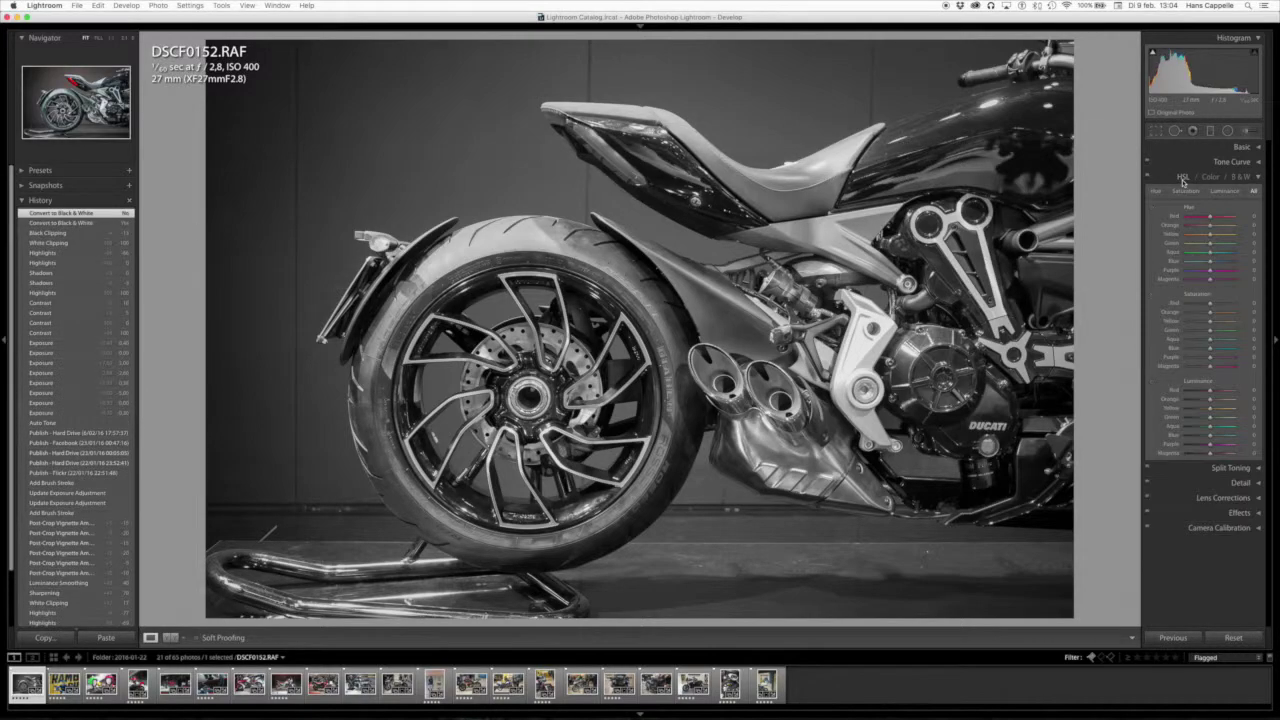
Collapse the colour panel and briefly open and close Split Toning.
{"action": "left_click", "coordinate": [1258, 177]}
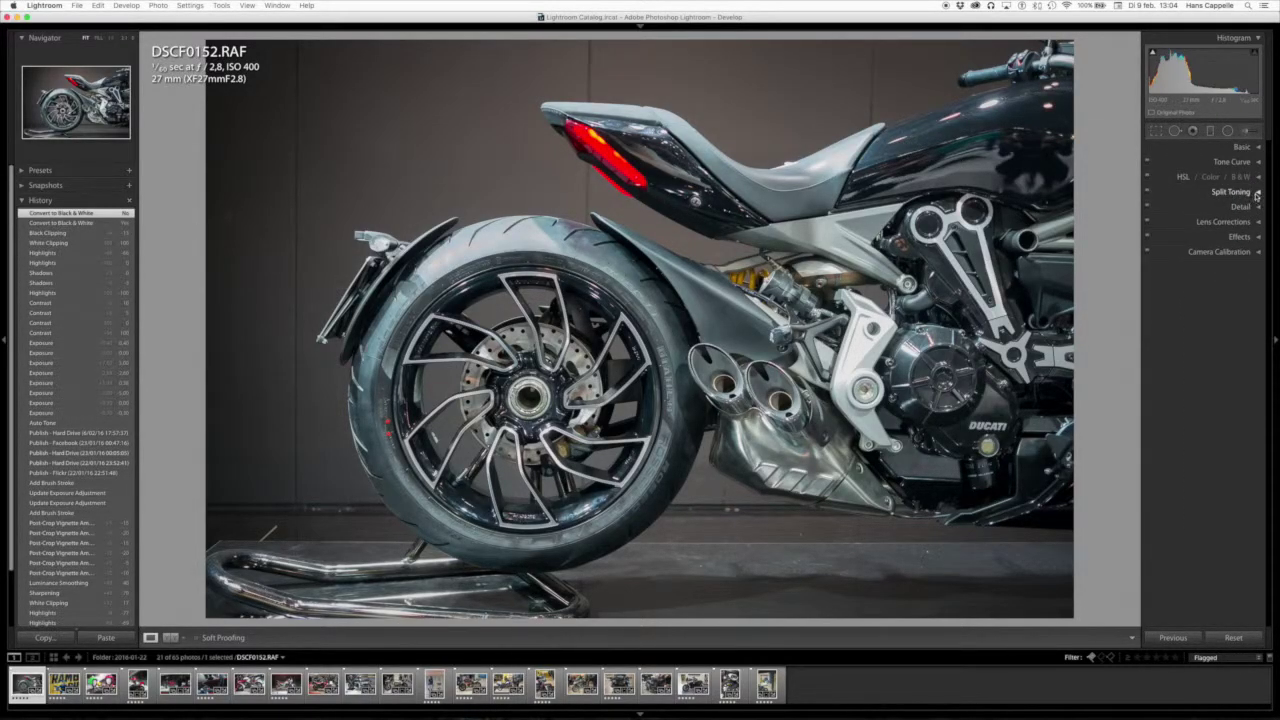
{"action": "left_click", "coordinate": [1257, 192]}
{"action": "left_click", "coordinate": [1257, 193]}
{"action": "left_click", "coordinate": [1257, 207]}
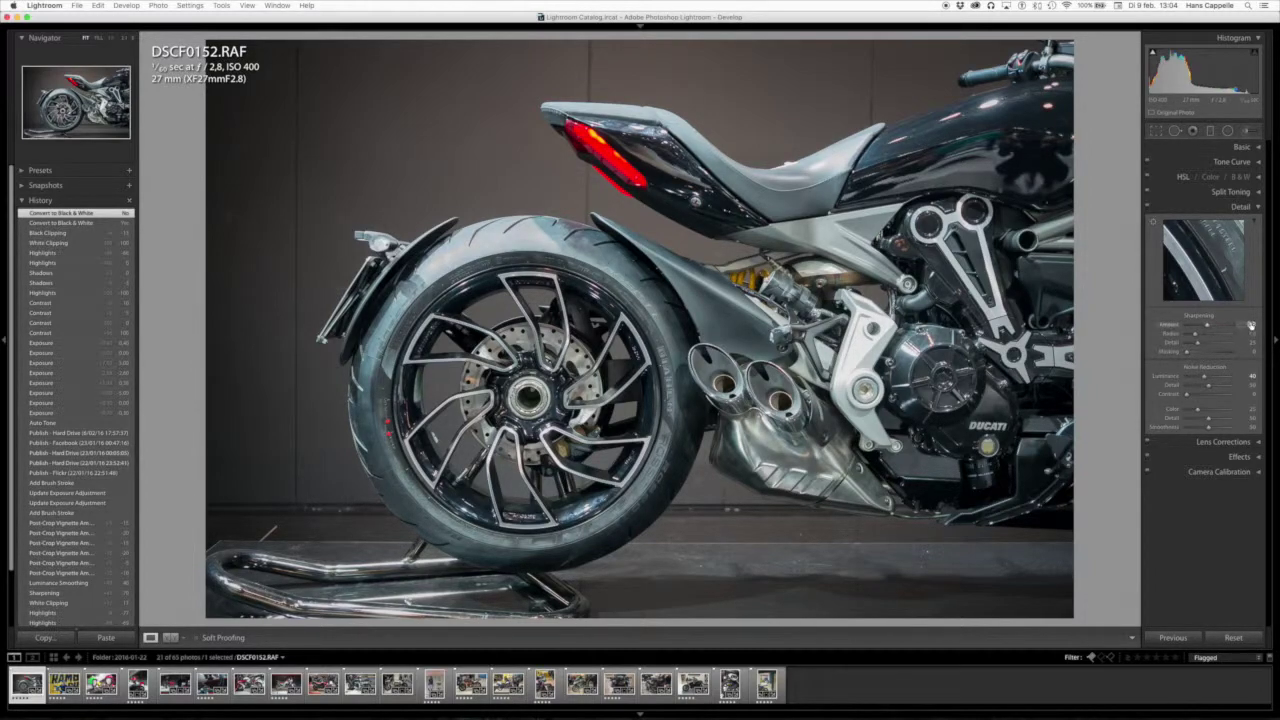
Reset the Sharpening Amount, then set it to 70.
{"action": "double_click", "coordinate": [1208, 327]}
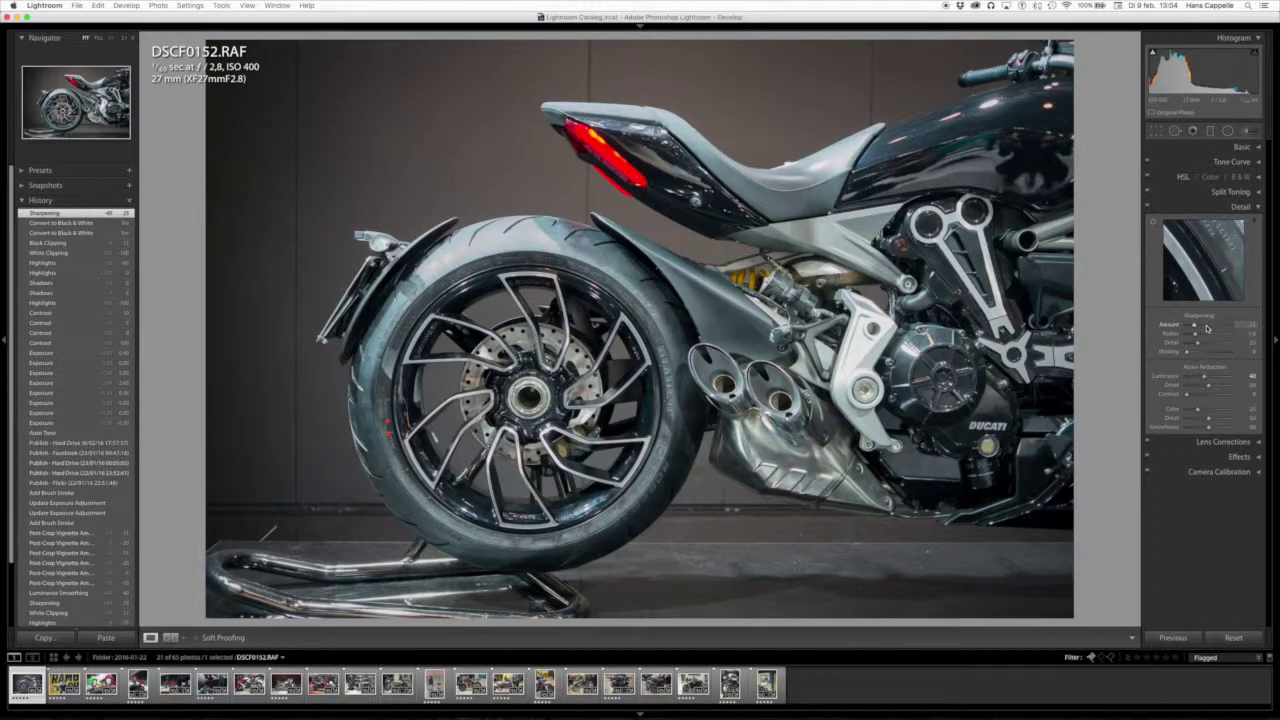
{"action": "left_click", "coordinate": [1206, 327]}
{"action": "left_click_drag", "start_coordinate": [1206, 327], "coordinate": [1206, 328]}
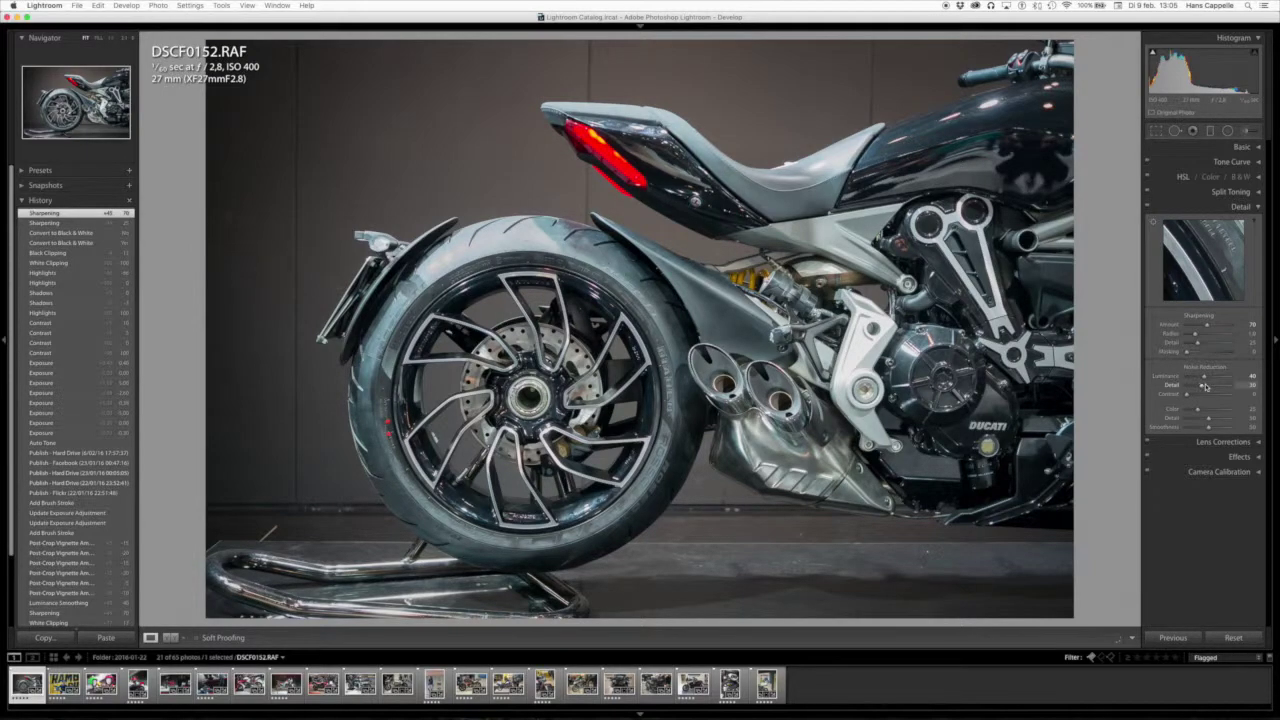
Set Luminance noise reduction to 15 with Detail 50, then close the Detail panel.
{"action": "double_click", "coordinate": [1168, 378]}
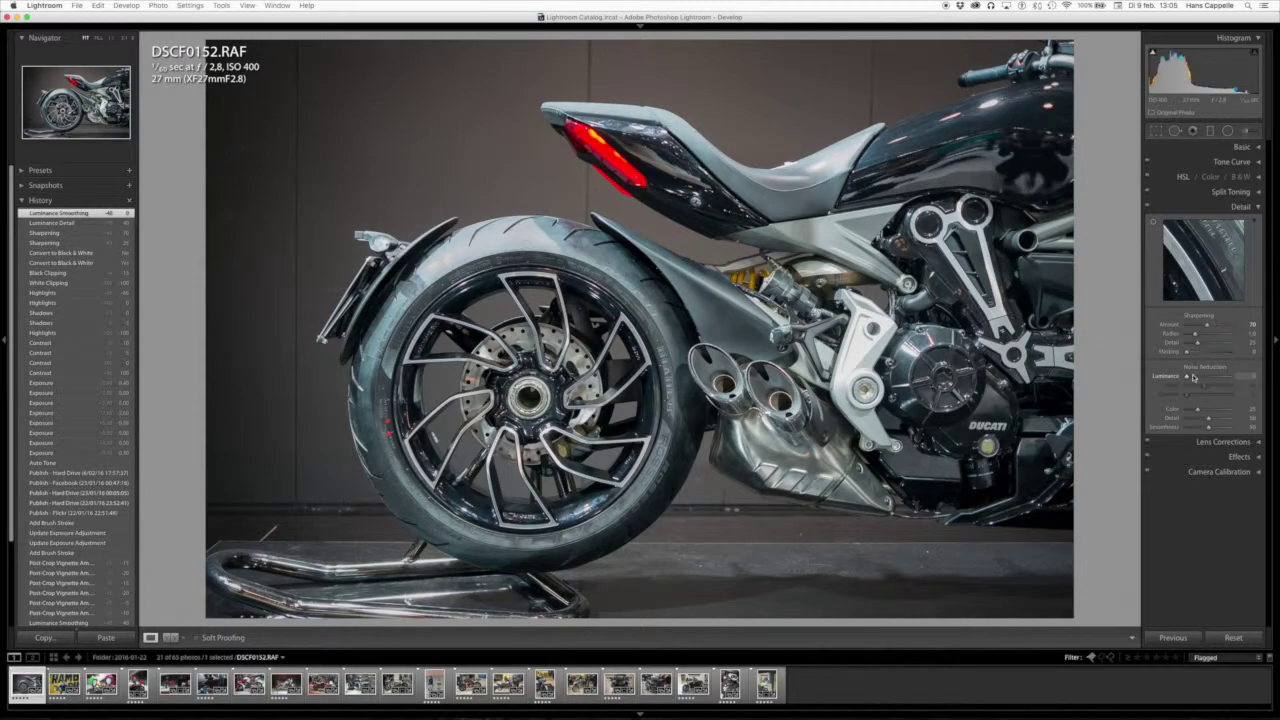
{"action": "left_click", "coordinate": [1193, 377]}
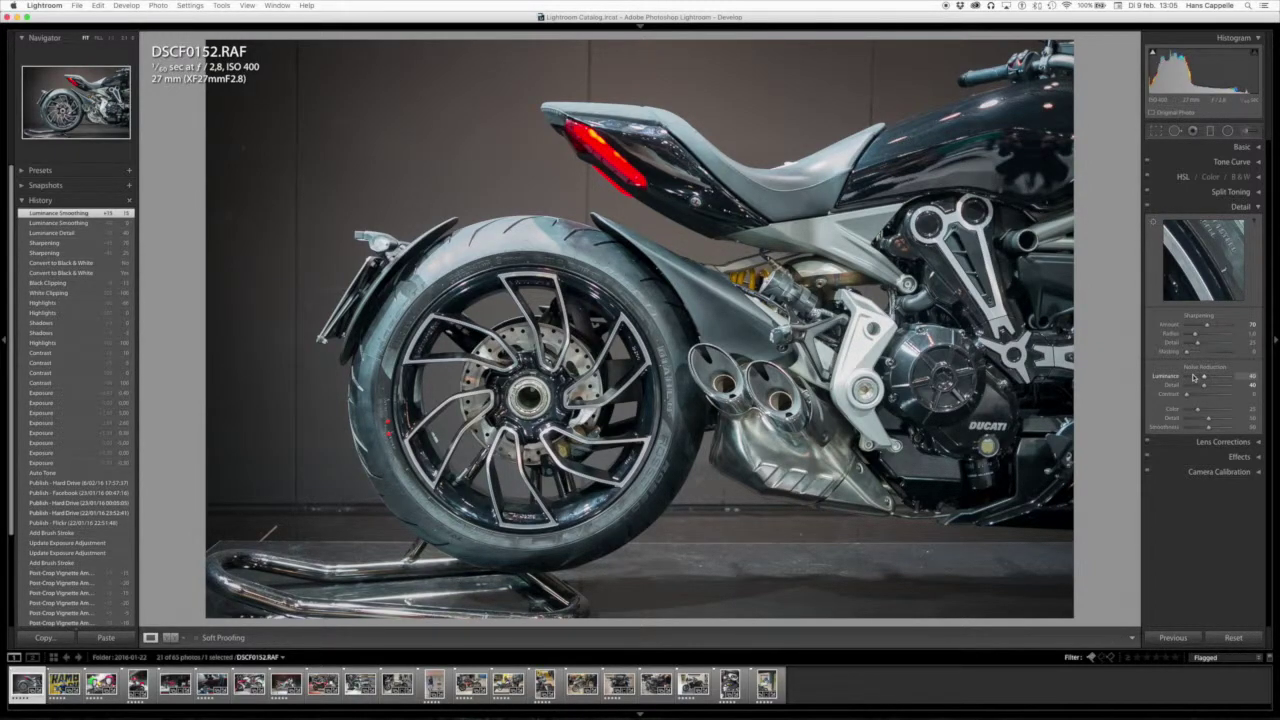
{"action": "left_click", "coordinate": [1206, 385]}
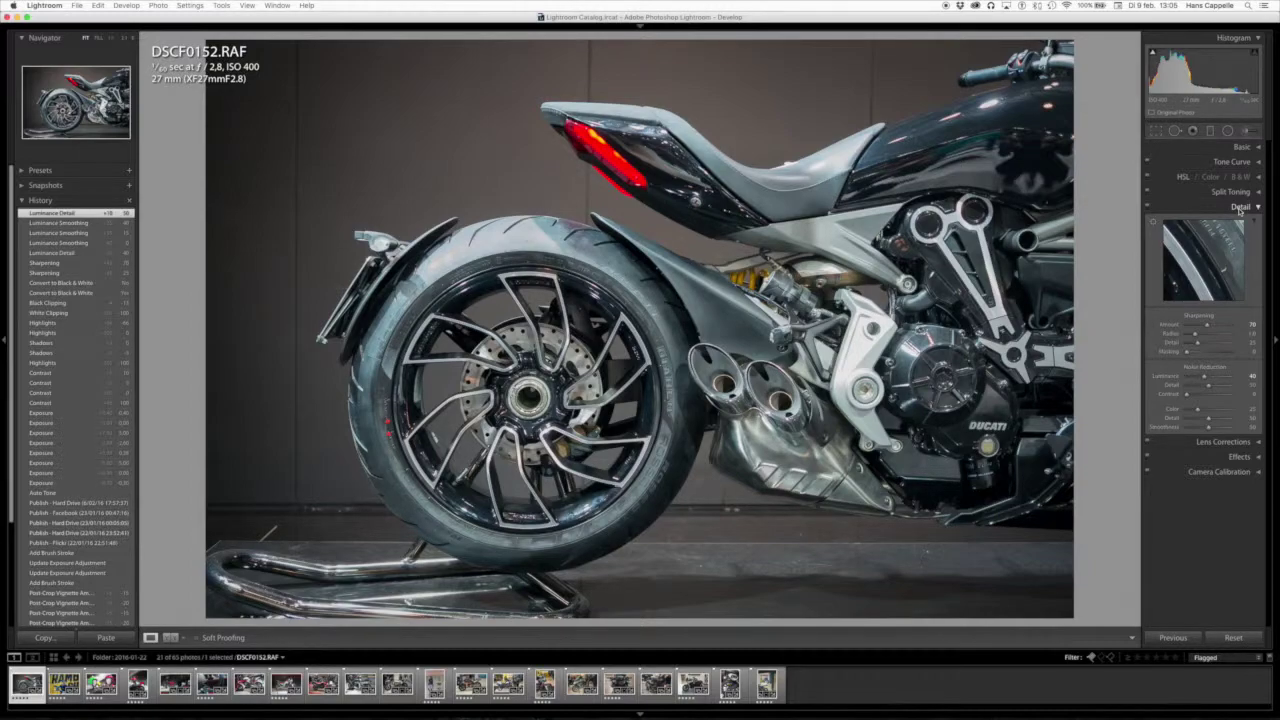
{"action": "left_click", "coordinate": [1240, 207]}
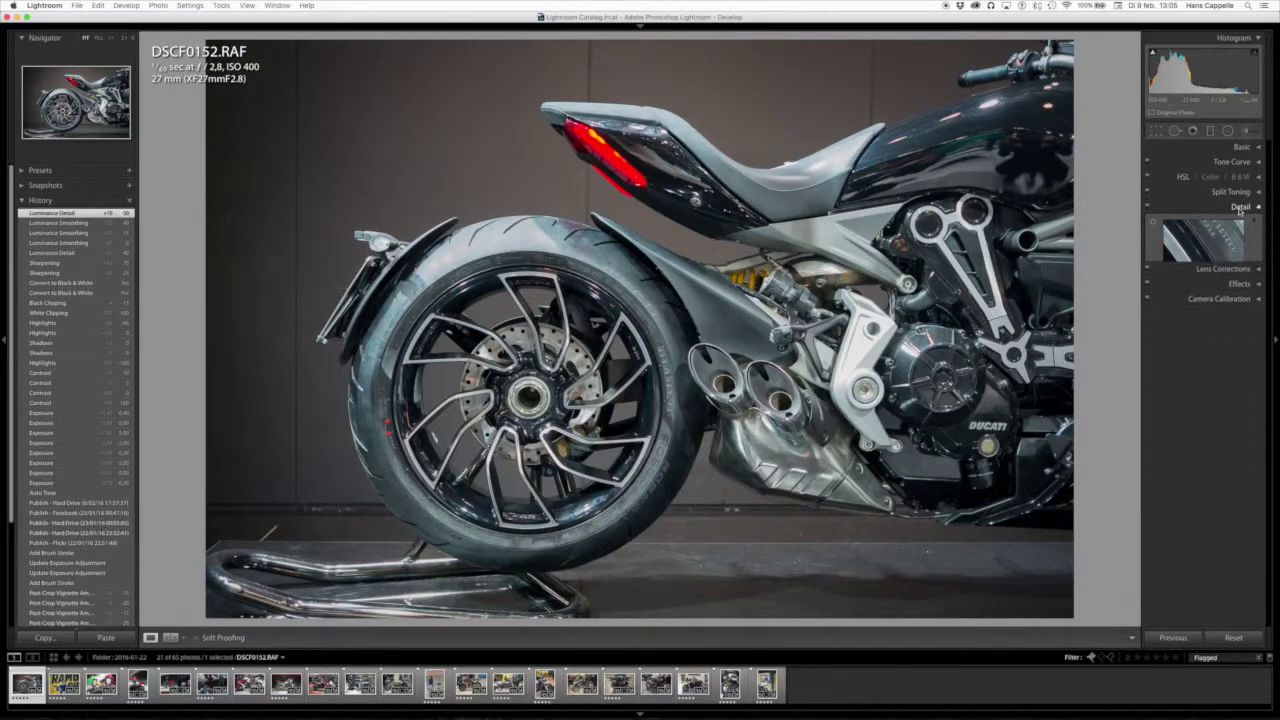
Enable lens profile corrections with make Fujifilm, turn them off again, and expand Effects.
{"action": "left_click", "coordinate": [1235, 223]}
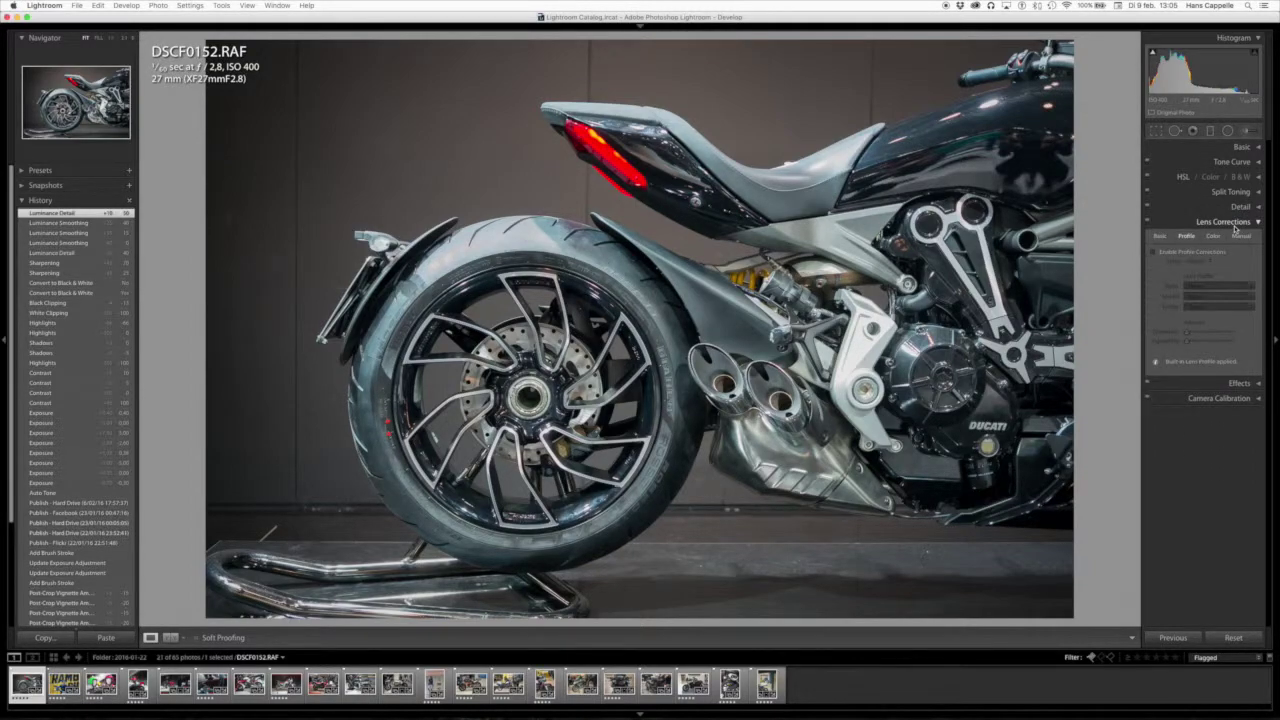
{"action": "left_click", "coordinate": [1190, 252]}
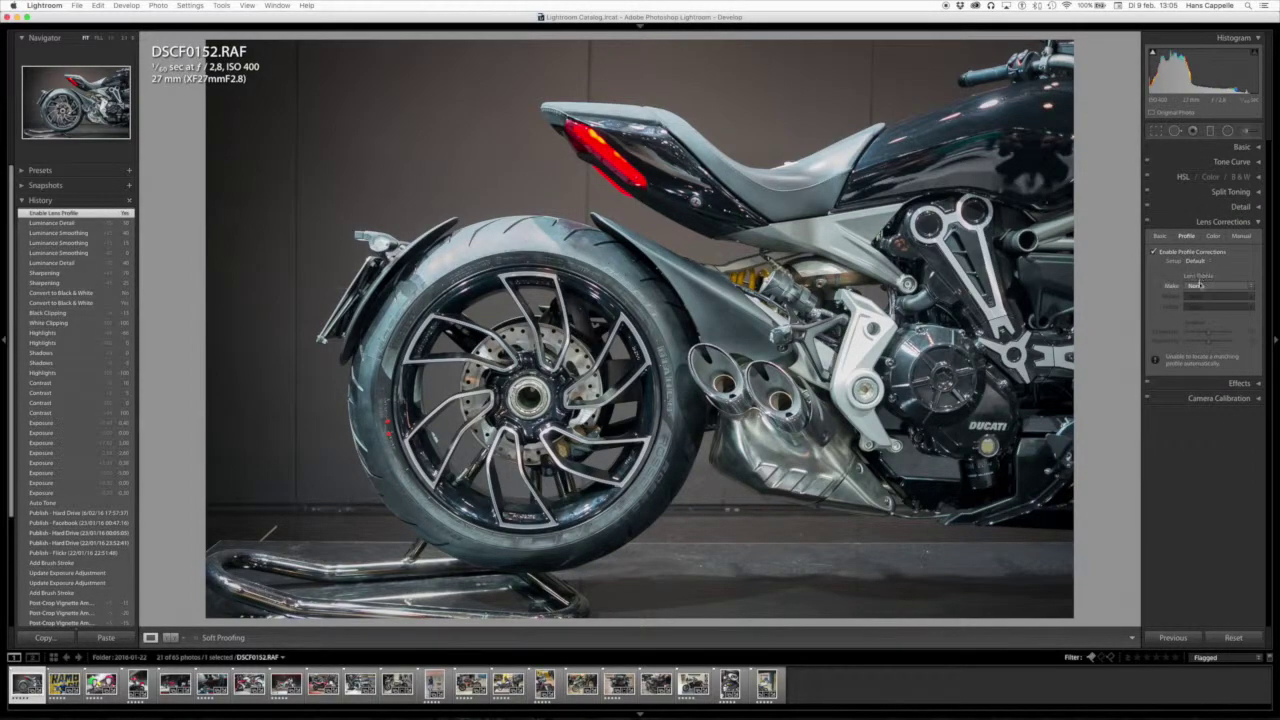
{"action": "left_click", "coordinate": [1200, 286]}
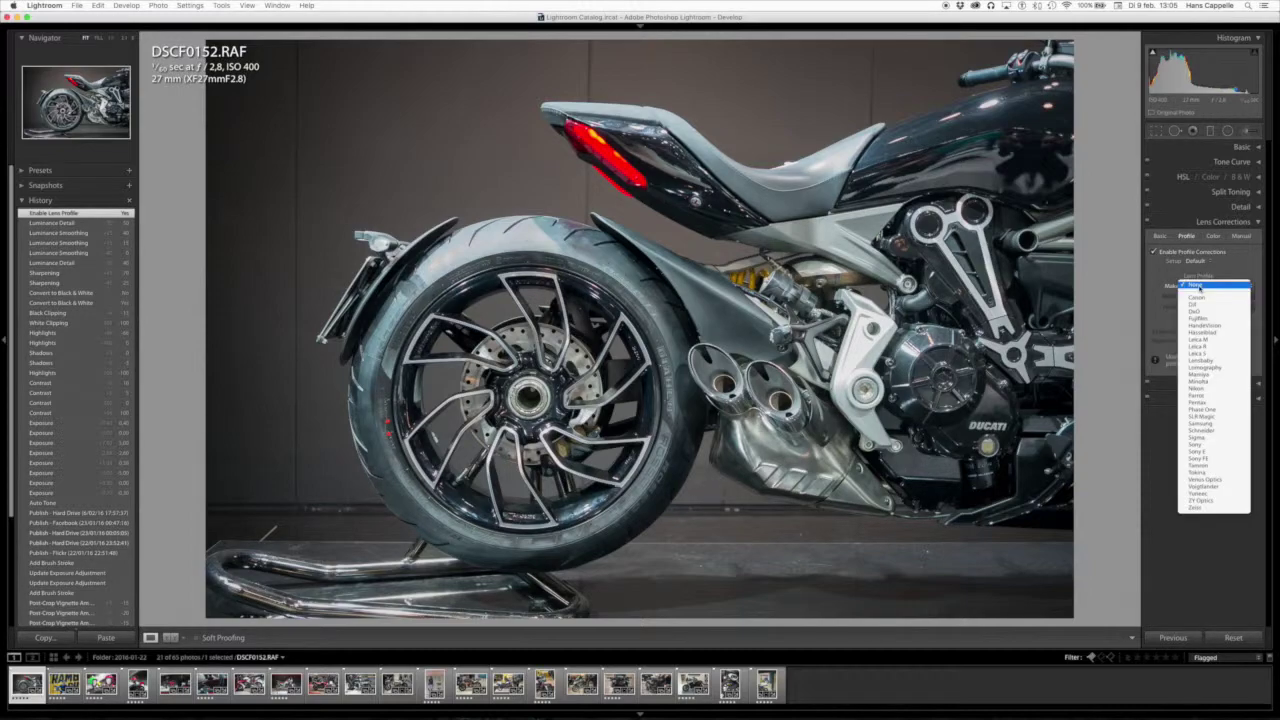
{"action": "left_click", "coordinate": [1198, 318]}
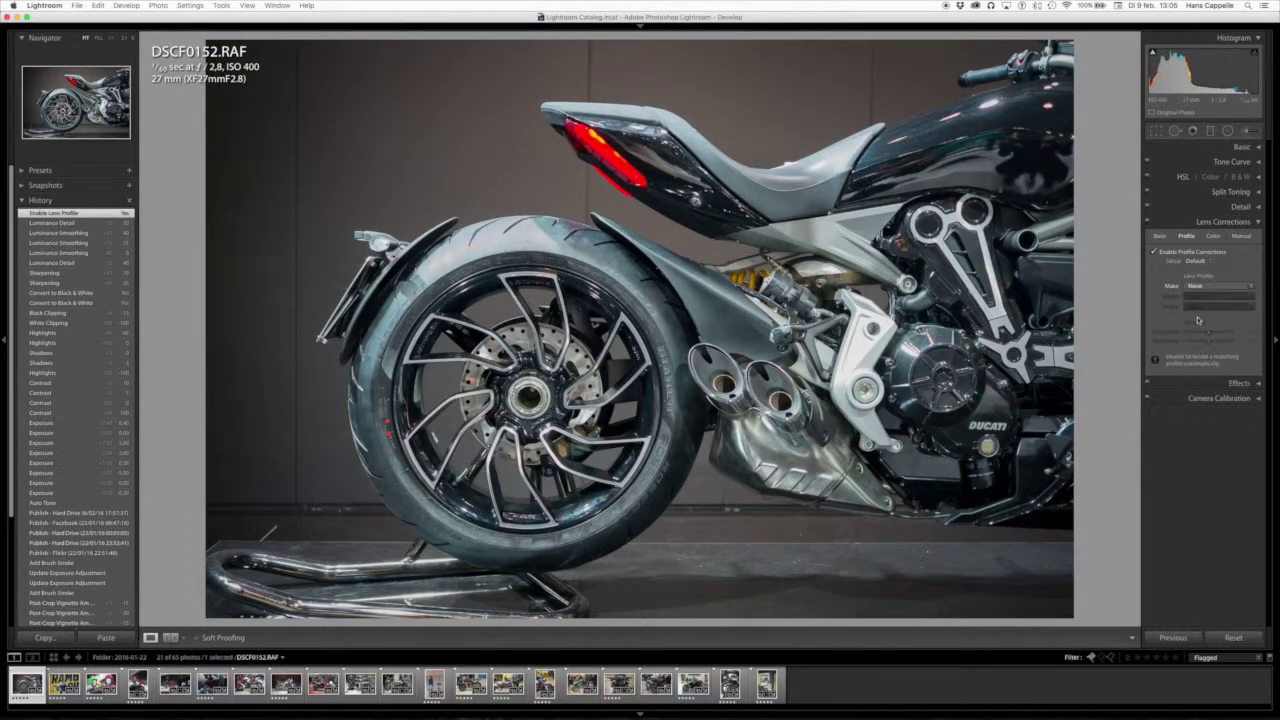
{"action": "left_click", "coordinate": [1205, 298]}
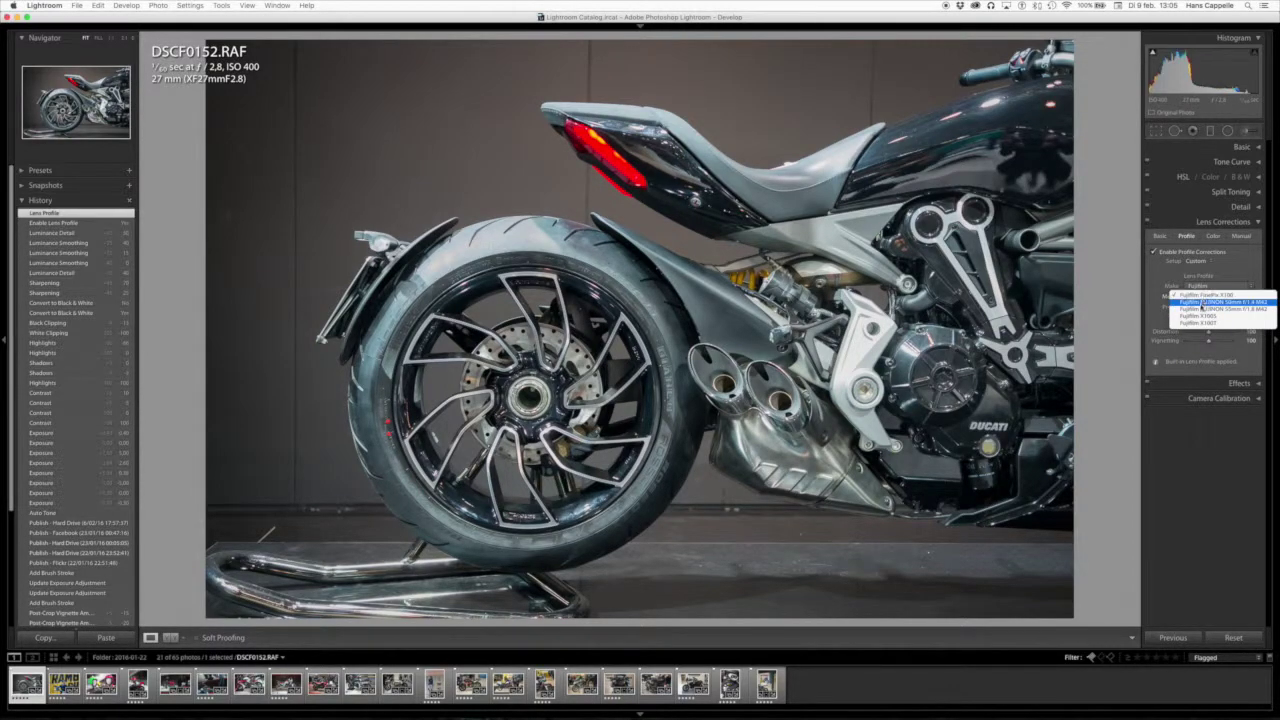
{"action": "left_click", "coordinate": [1233, 274]}
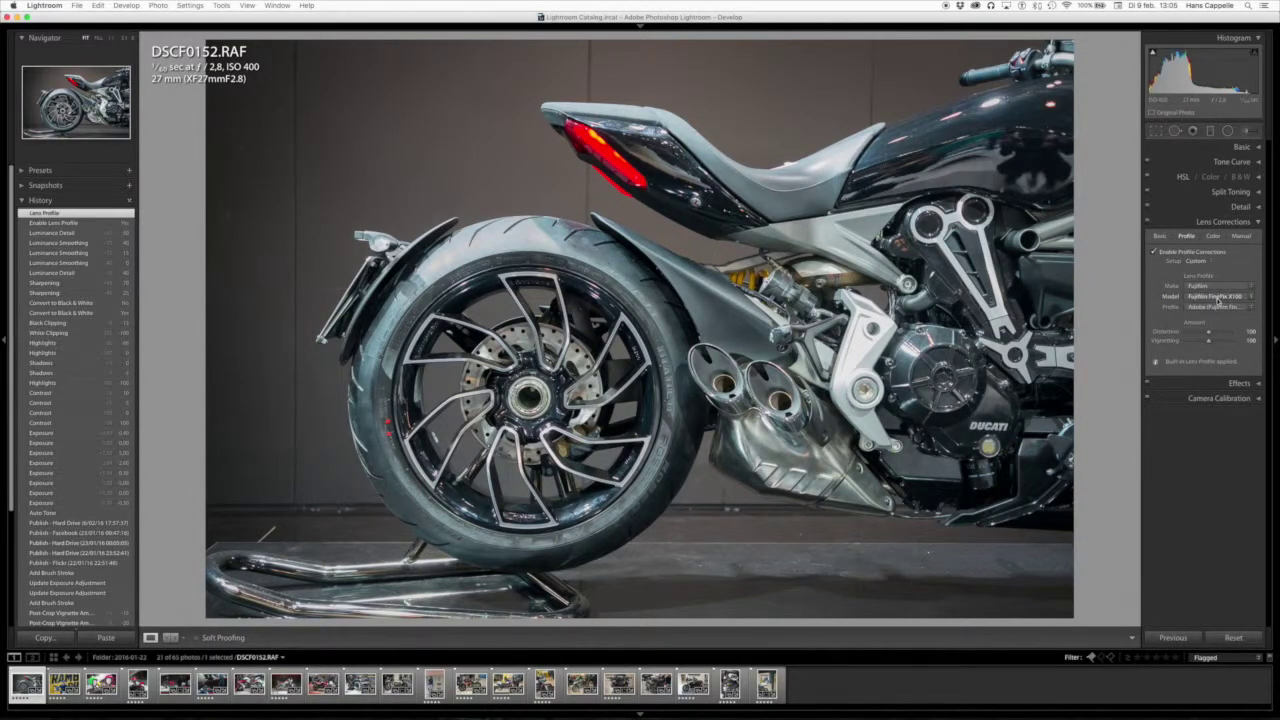
{"action": "left_click", "coordinate": [1154, 253]}
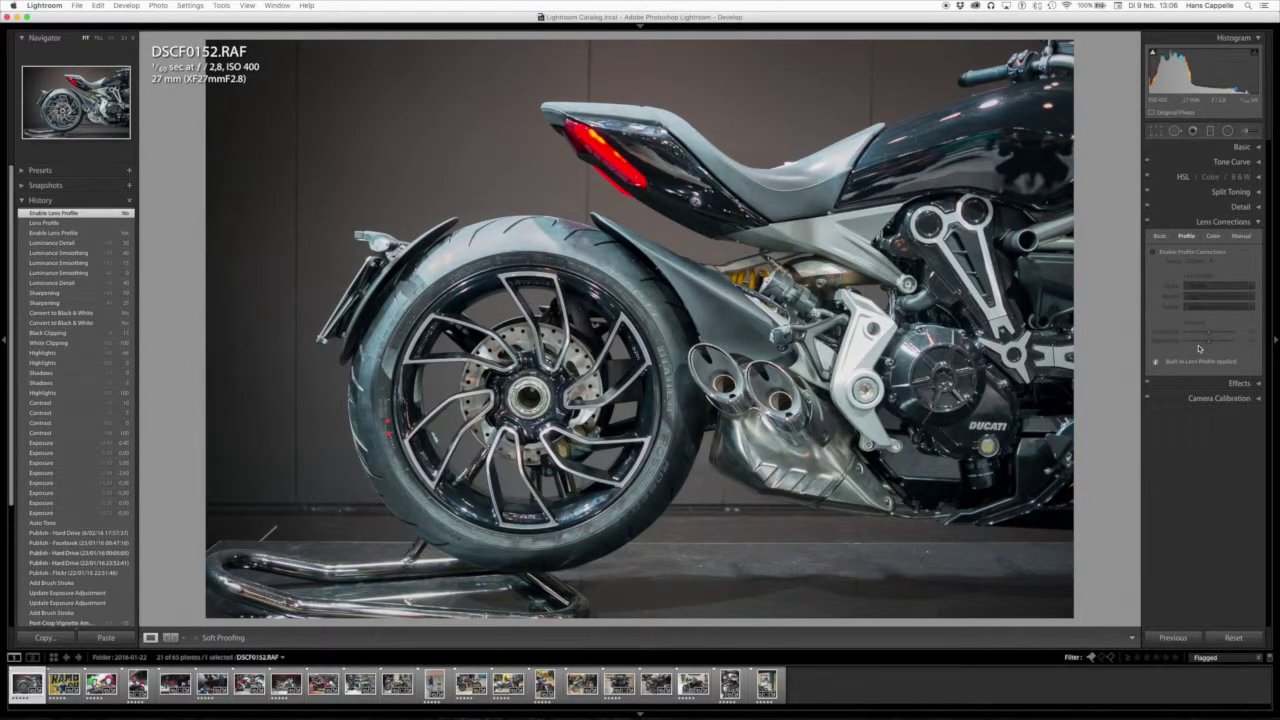
{"action": "left_click", "coordinate": [1249, 223]}
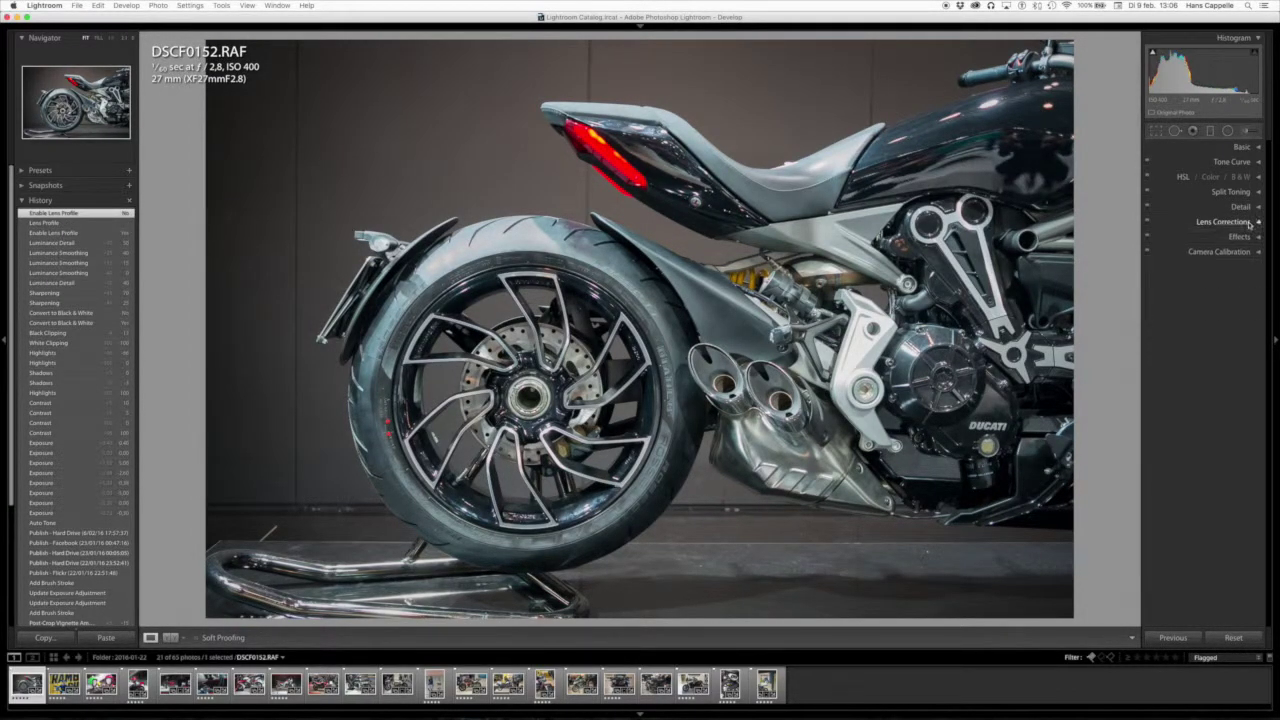
{"action": "left_click", "coordinate": [1239, 237]}
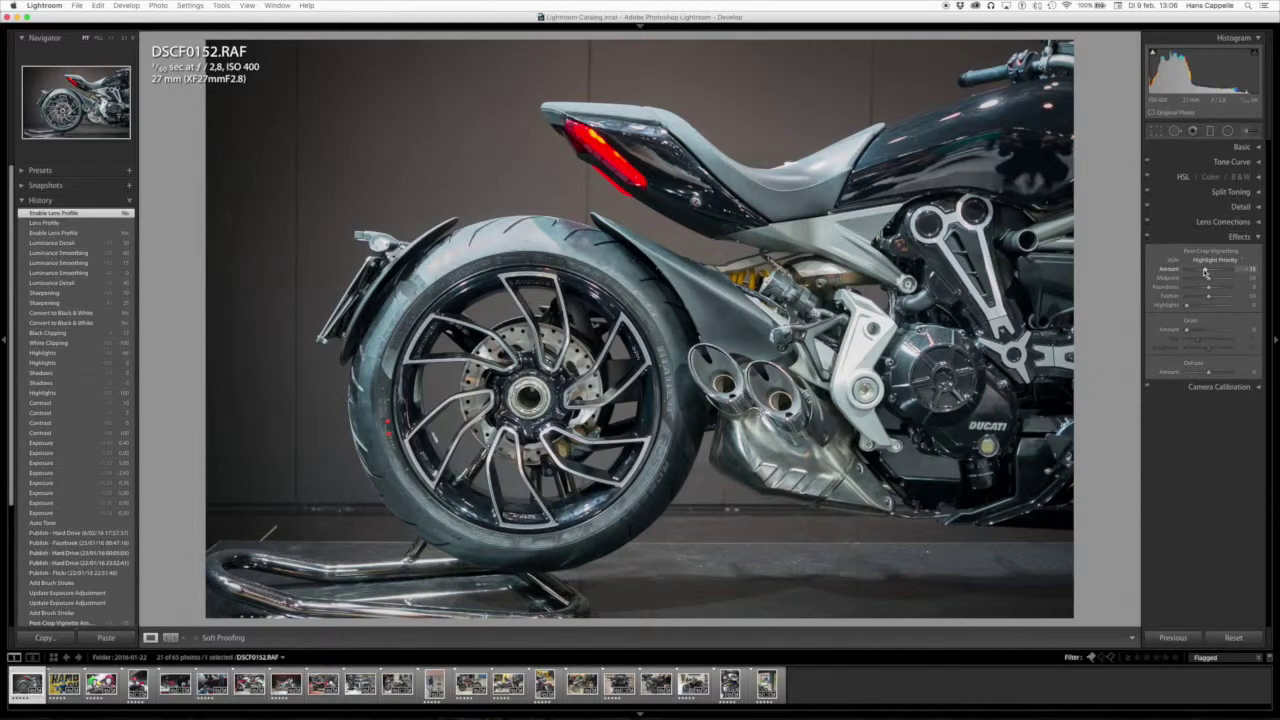
Try and reset a vignette, add film grain, then collapse the Effects and Camera Calibration panels.
{"action": "left_click_drag", "start_coordinate": [1205, 272], "coordinate": [1190, 272]}
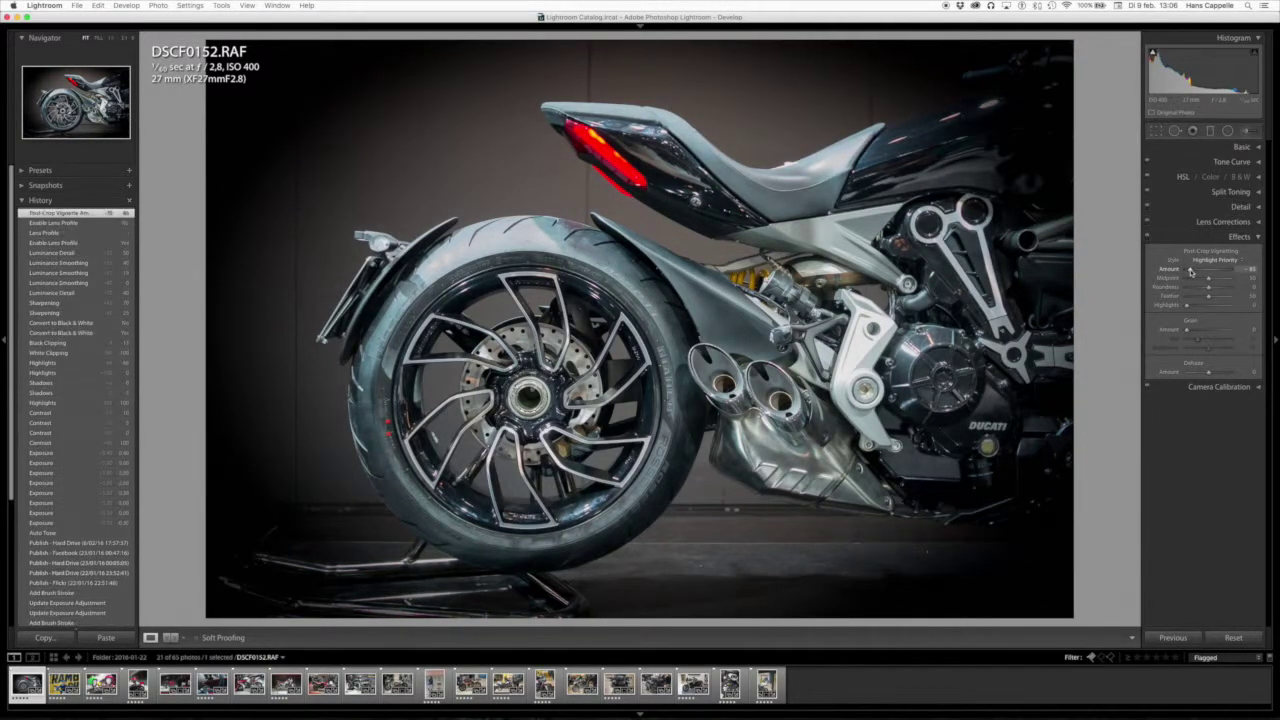
{"action": "double_click", "coordinate": [1179, 270]}
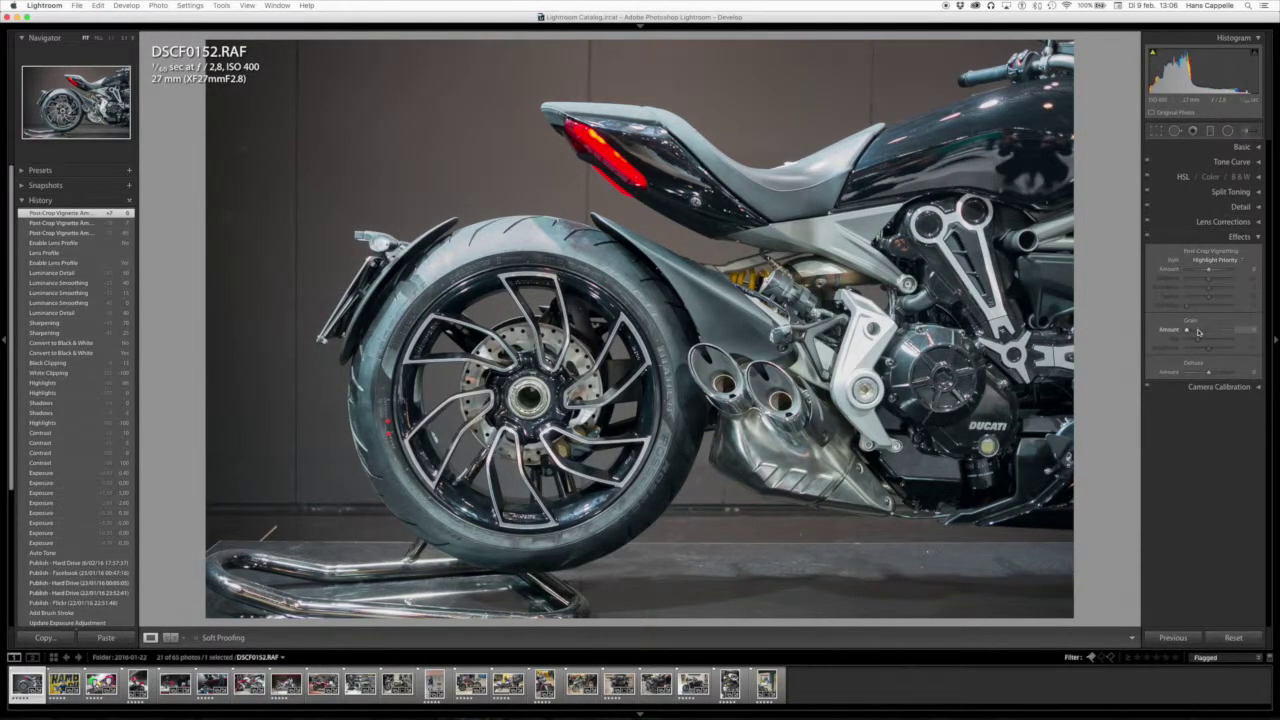
{"action": "mouse_move", "coordinate": [1189, 332]}
{"action": "left_mouse_down"}
{"action": "mouse_move", "coordinate": [1232, 333]}
{"action": "mouse_move", "coordinate": [1211, 333]}
{"action": "left_mouse_up"}
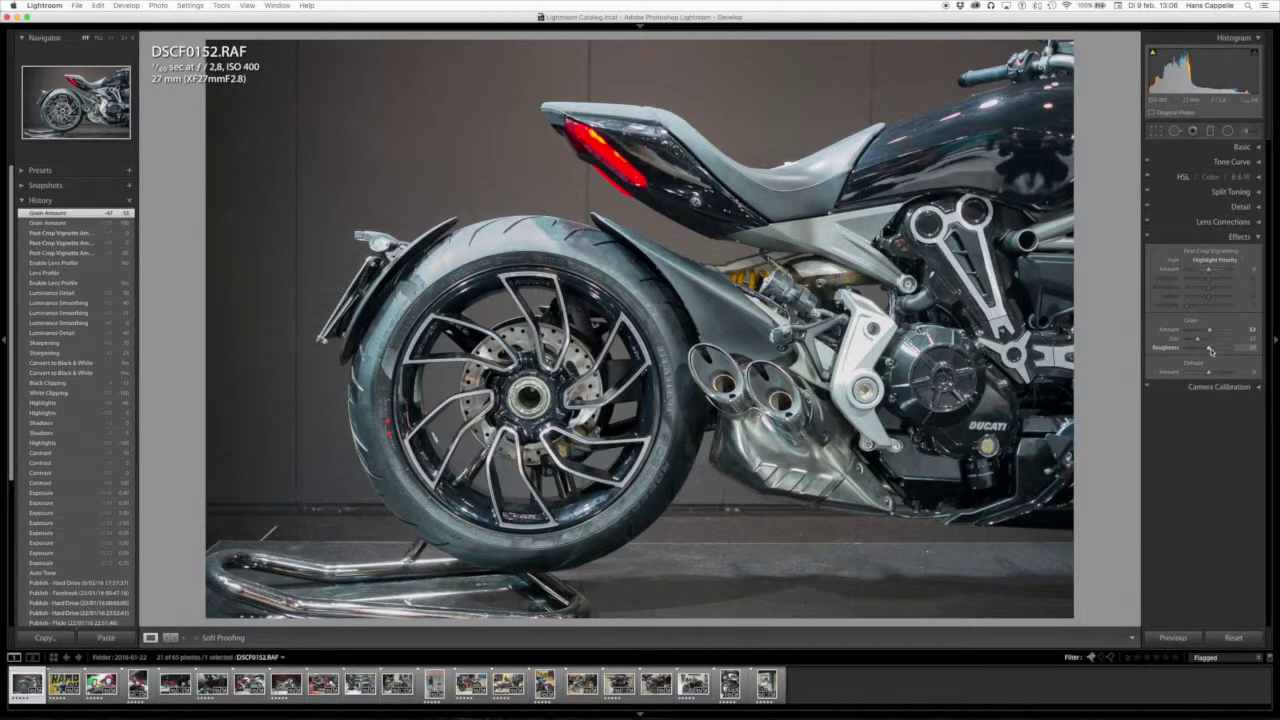
{"action": "left_click", "coordinate": [1236, 237]}
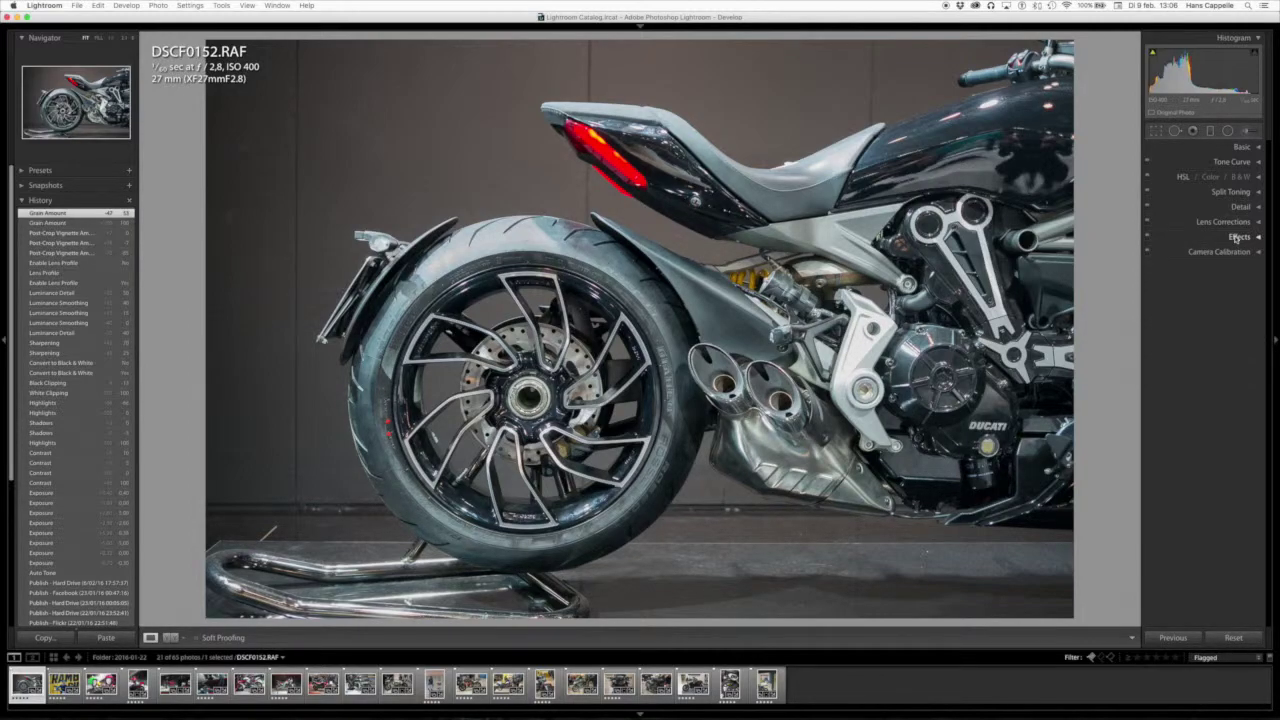
{"action": "left_click", "coordinate": [1230, 253]}
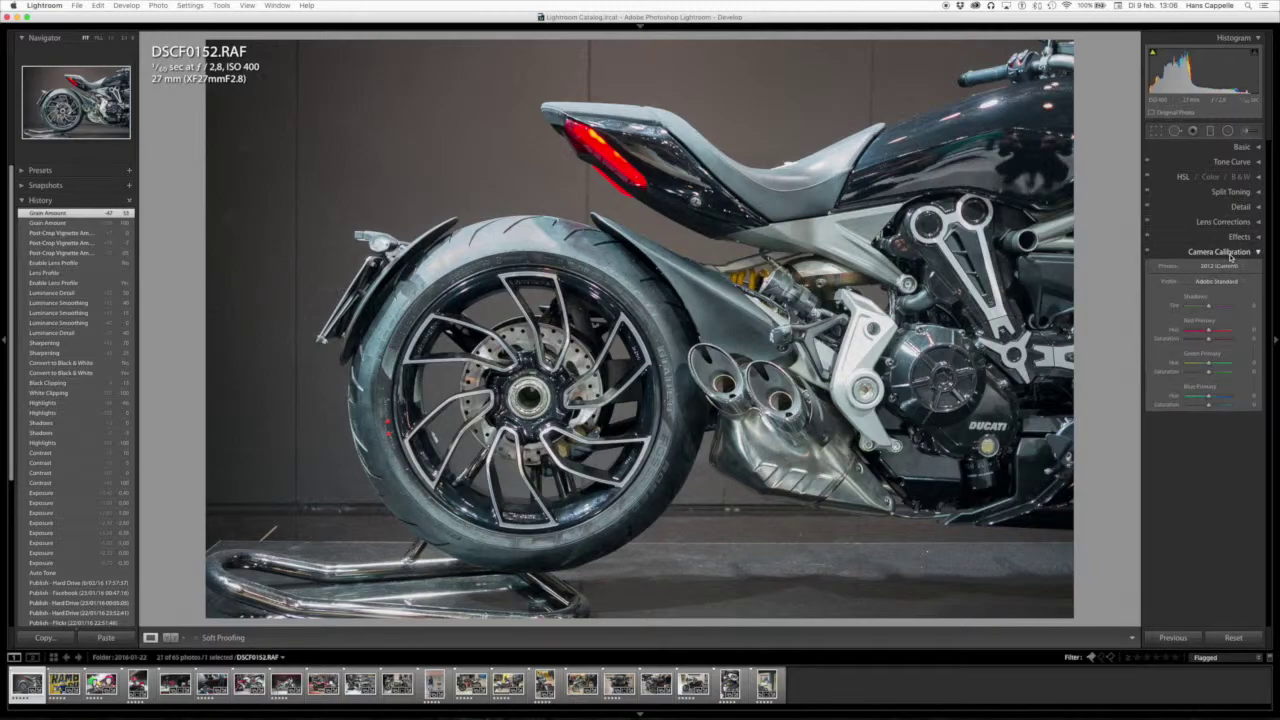
{"action": "left_click", "coordinate": [1230, 253]}
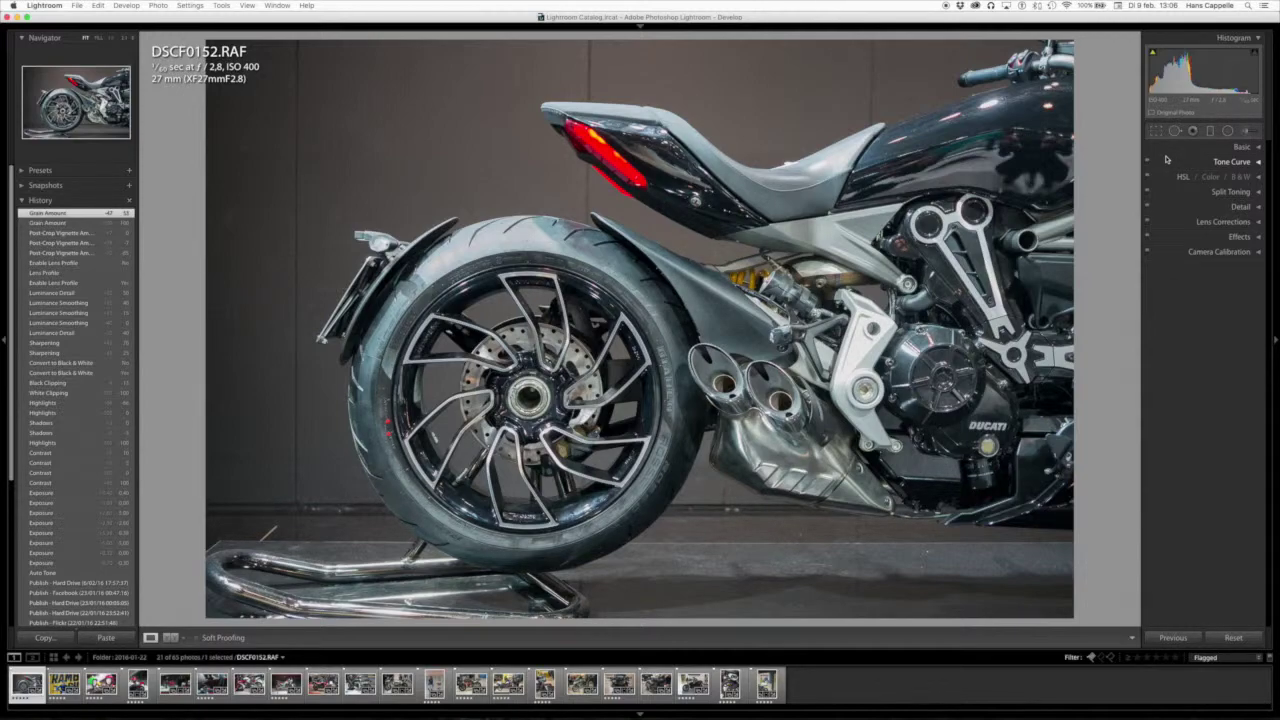
{"action": "scroll", "coordinate": [70, 404], "scroll_direction": "down", "scroll_amount": 1}
Create a snapshot from the Publish - Hard Drive history state.
{"action": "scroll", "coordinate": [70, 404], "scroll_direction": "down", "scroll_amount": 3}
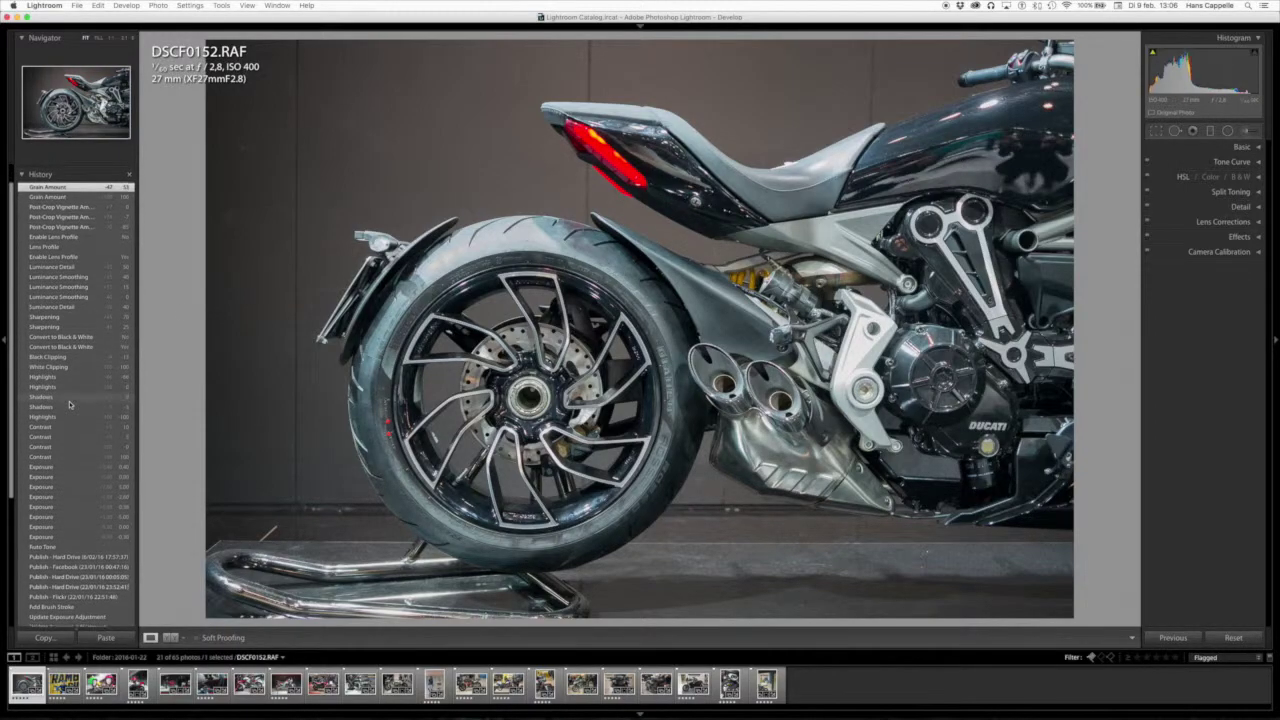
{"action": "left_click", "coordinate": [68, 554]}
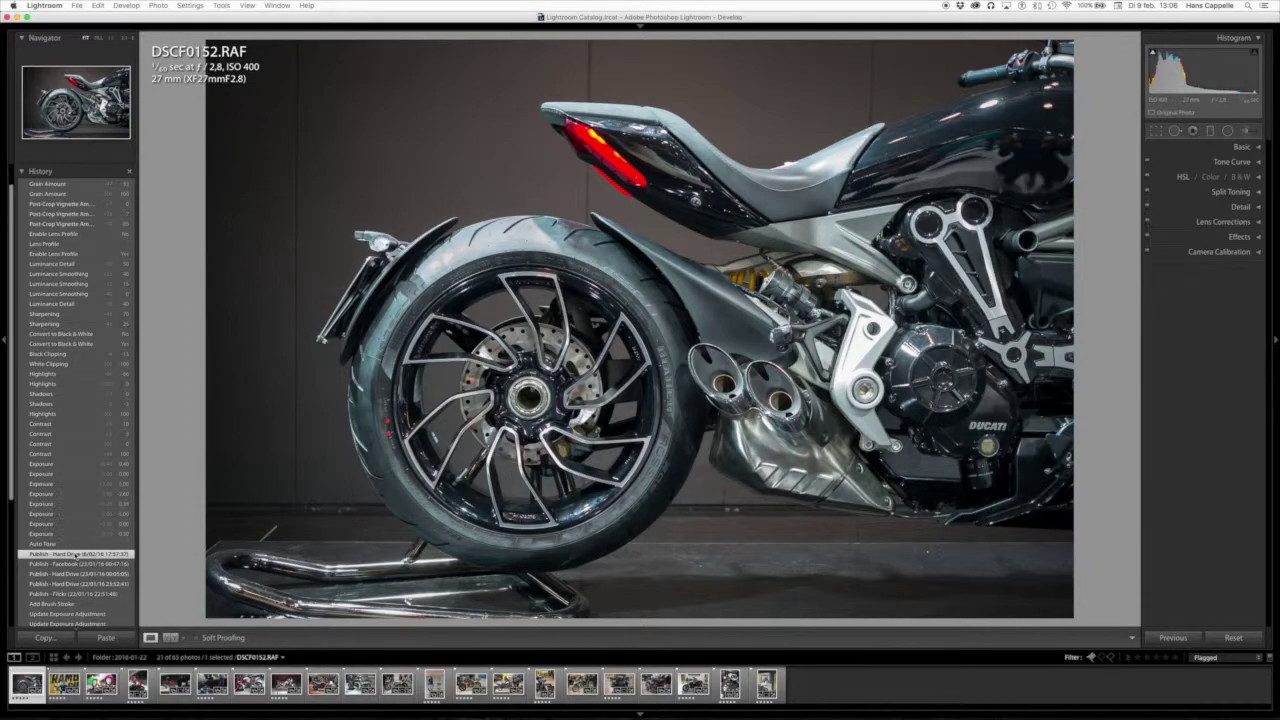
{"action": "right_click", "coordinate": [76, 555]}
{"action": "left_click", "coordinate": [100, 558]}
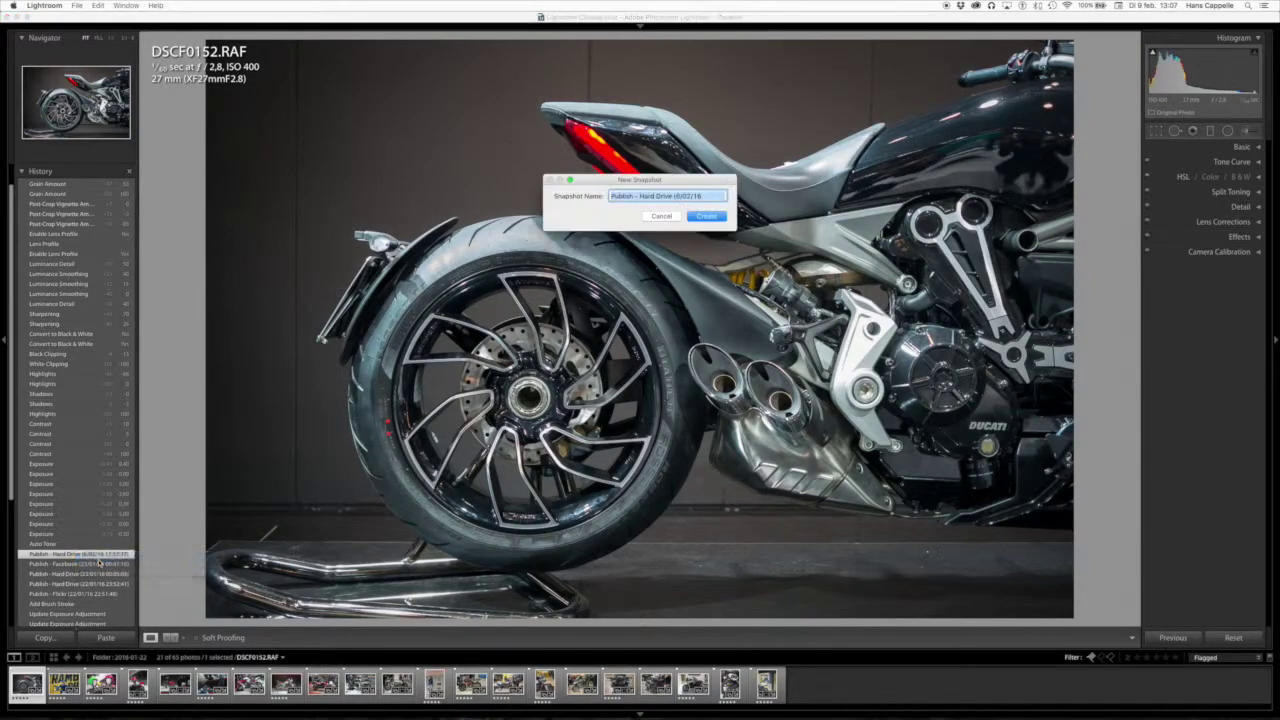
{"action": "left_click", "coordinate": [706, 216]}
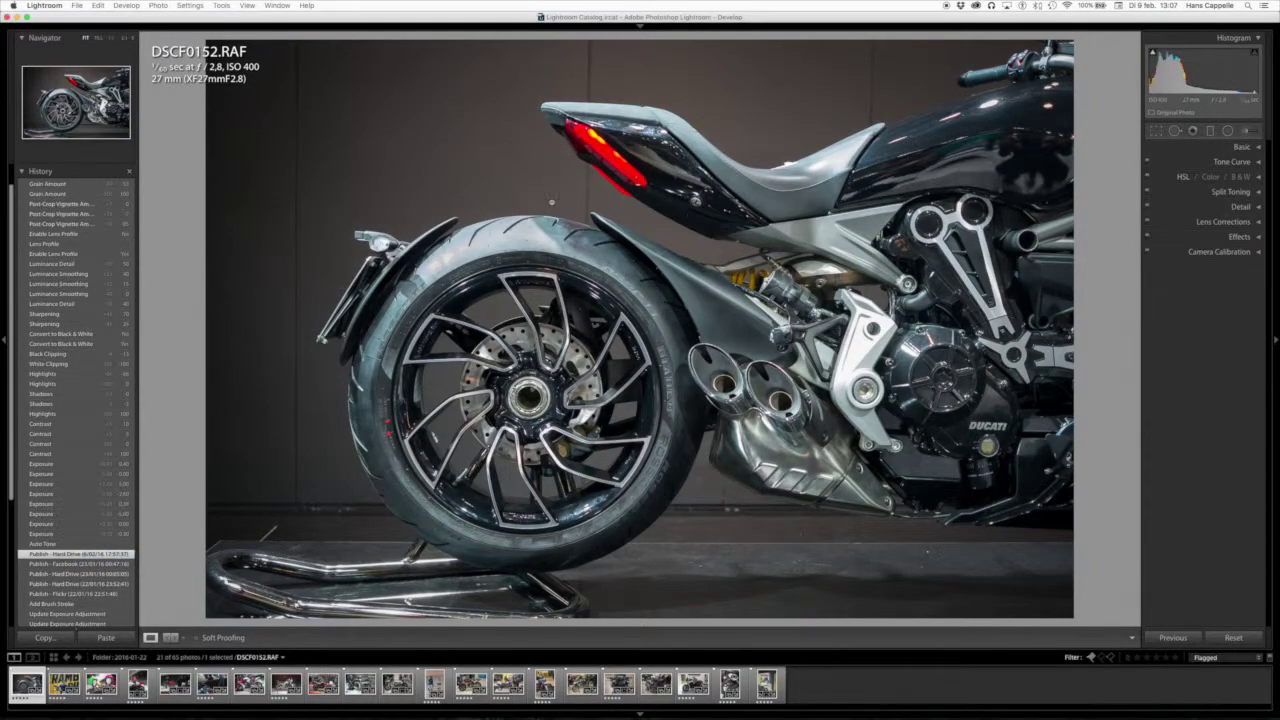
View the new snapshot, then return History to the latest Grain Amount edit.
{"action": "left_click", "coordinate": [23, 172]}
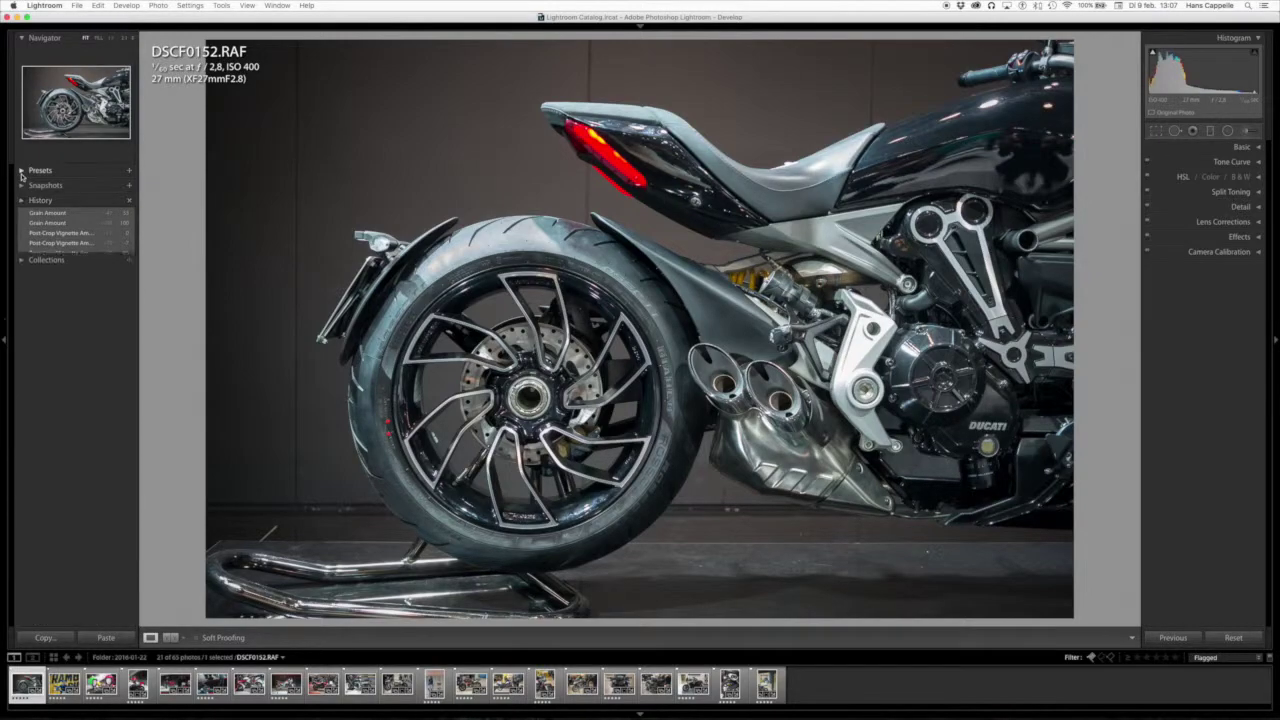
{"action": "left_click", "coordinate": [22, 185]}
{"action": "left_click", "coordinate": [65, 199]}
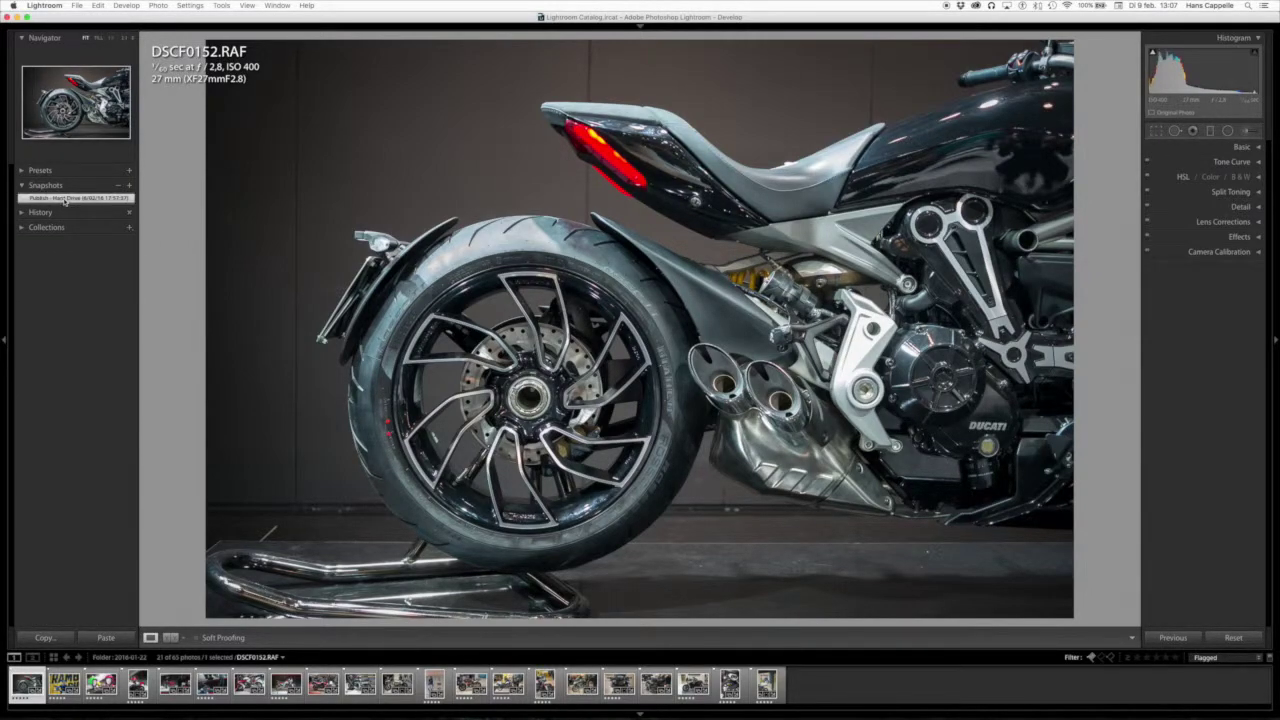
{"action": "left_click", "coordinate": [61, 213]}
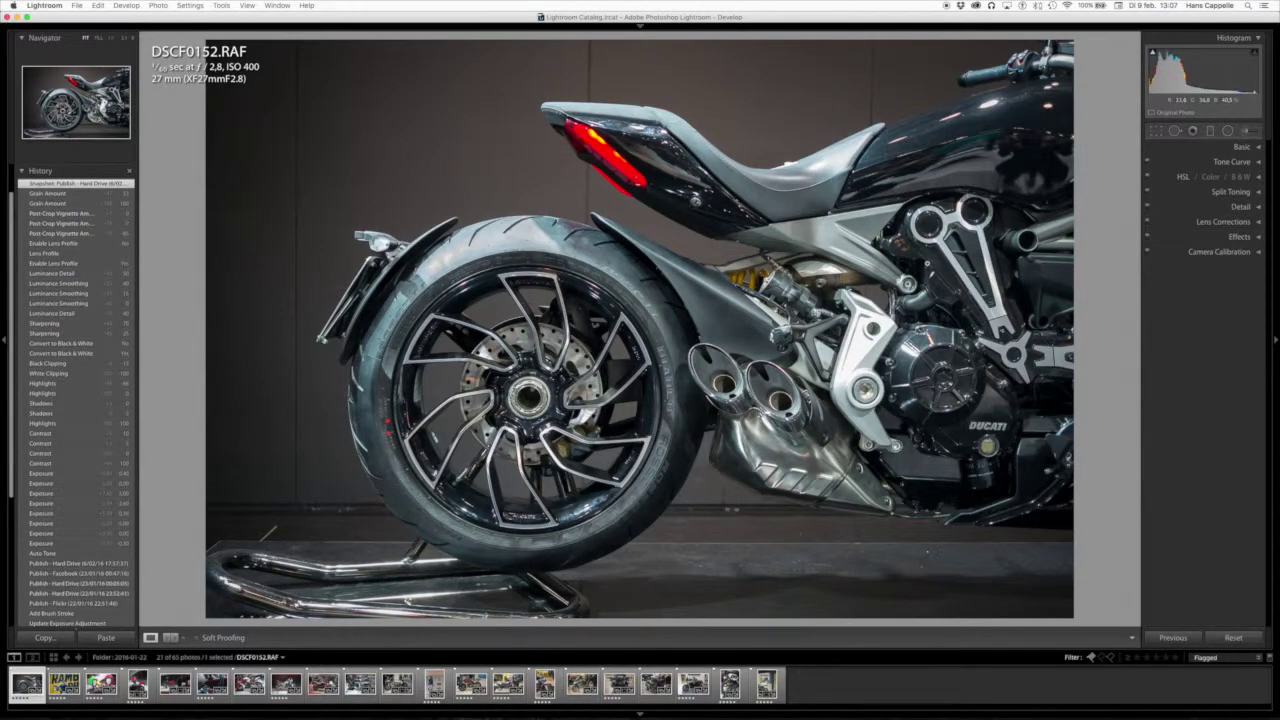
{"action": "scroll", "coordinate": [61, 249], "scroll_direction": "up", "scroll_amount": 2}
{"action": "scroll", "coordinate": [61, 249], "scroll_direction": "up", "scroll_amount": 1}
{"action": "left_click", "coordinate": [52, 237]}
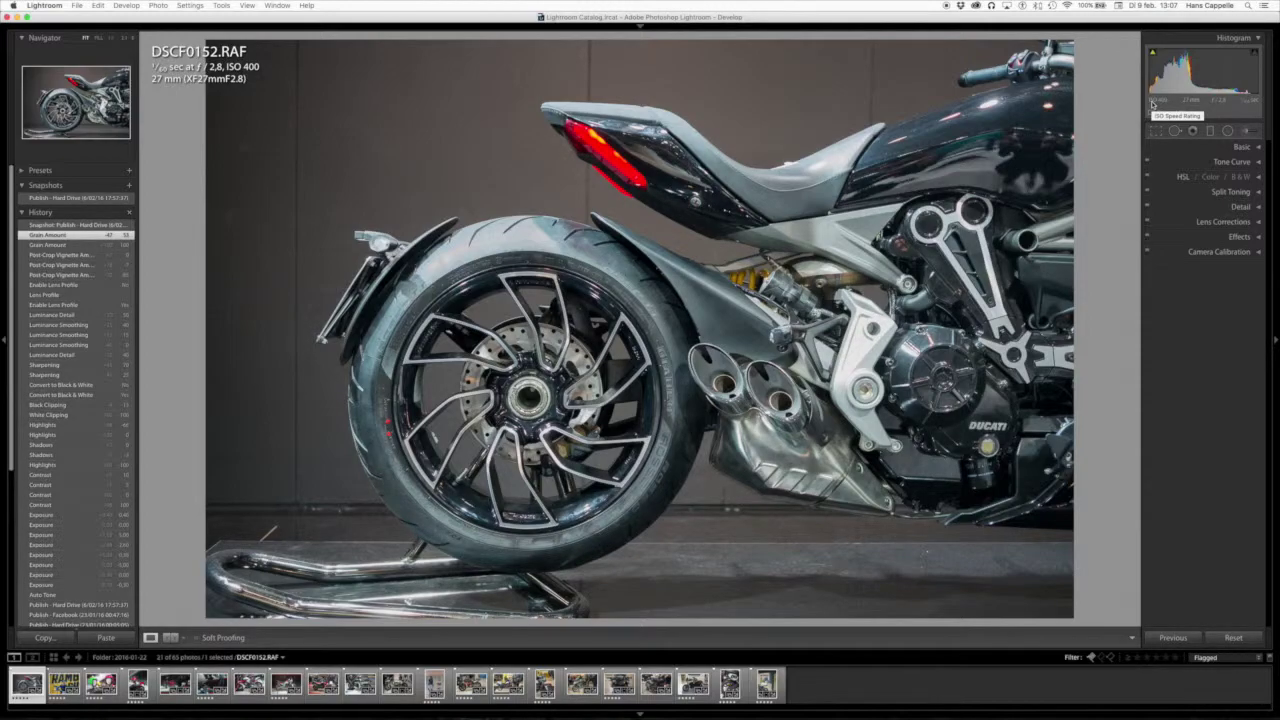
{"action": "left_click", "coordinate": [1156, 130]}
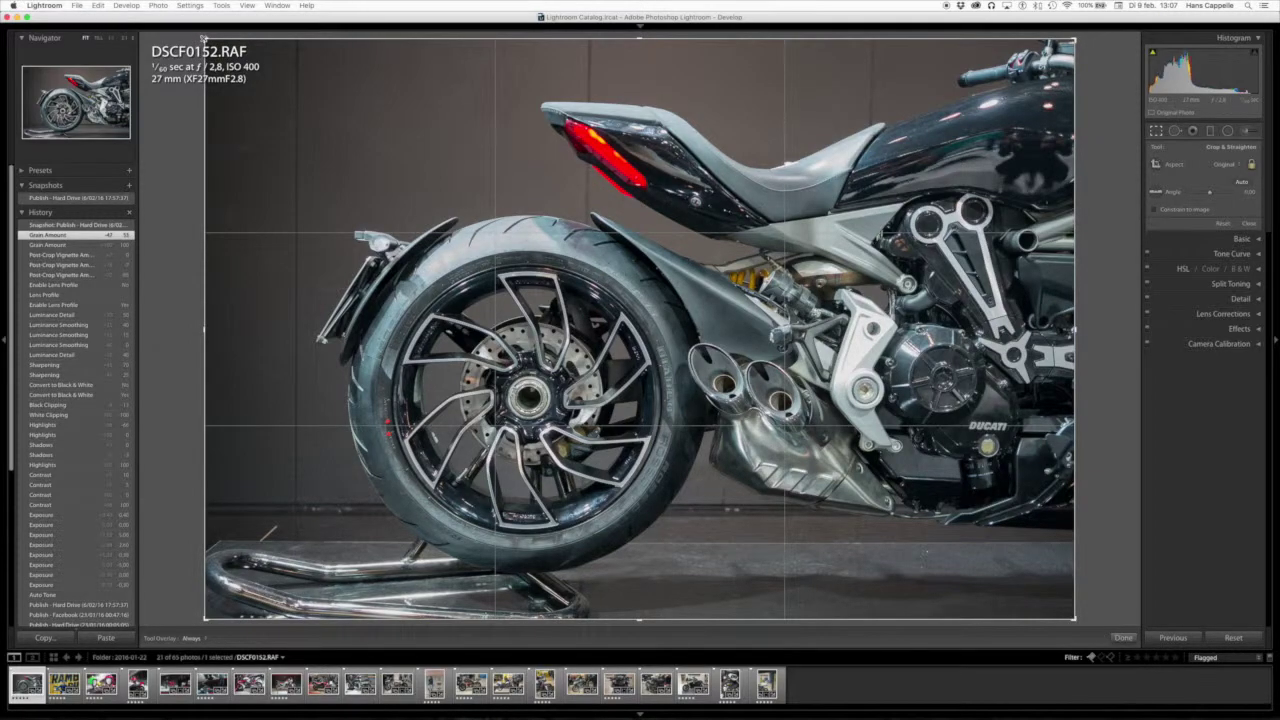
Tighten the crop from the top-left and bottom-right corners around the rear wheel and engine.
{"action": "left_click_drag", "start_coordinate": [203, 37], "coordinate": [253, 70]}
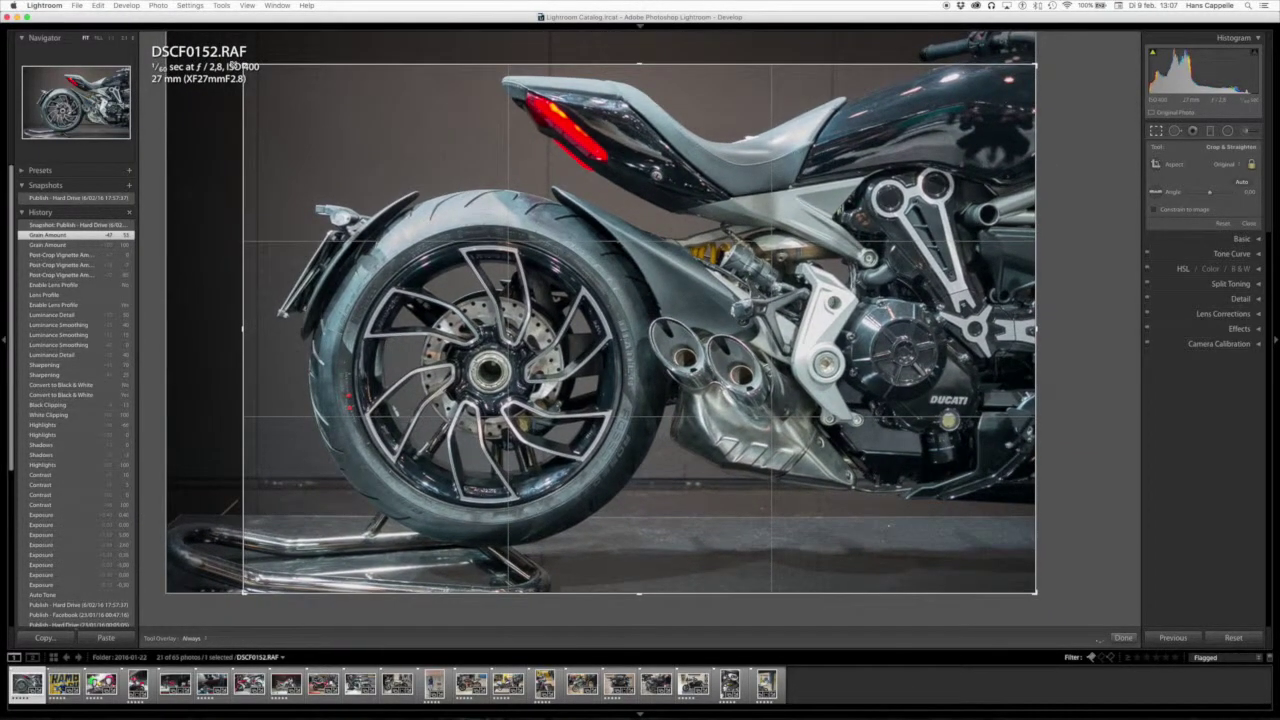
{"action": "left_click_drag", "start_coordinate": [253, 70], "coordinate": [233, 65]}
{"action": "left_click_drag", "start_coordinate": [1035, 592], "coordinate": [1024, 588]}
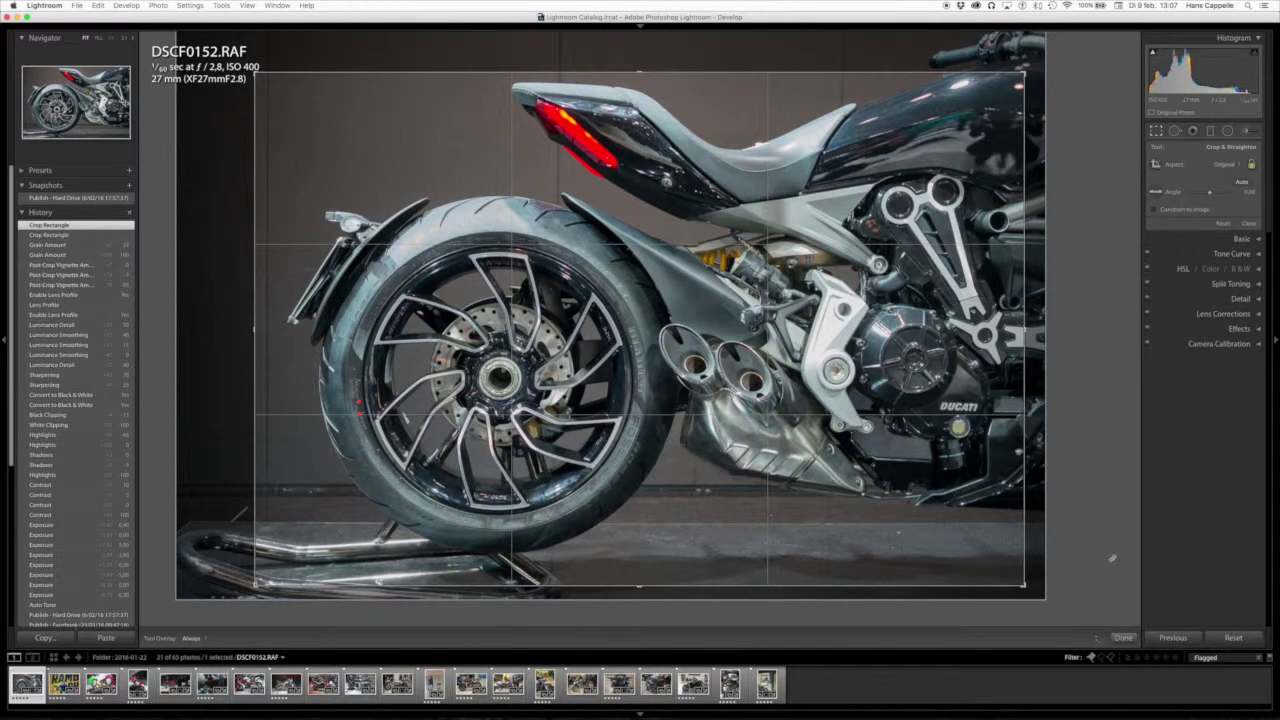
{"action": "left_click", "coordinate": [1156, 131]}
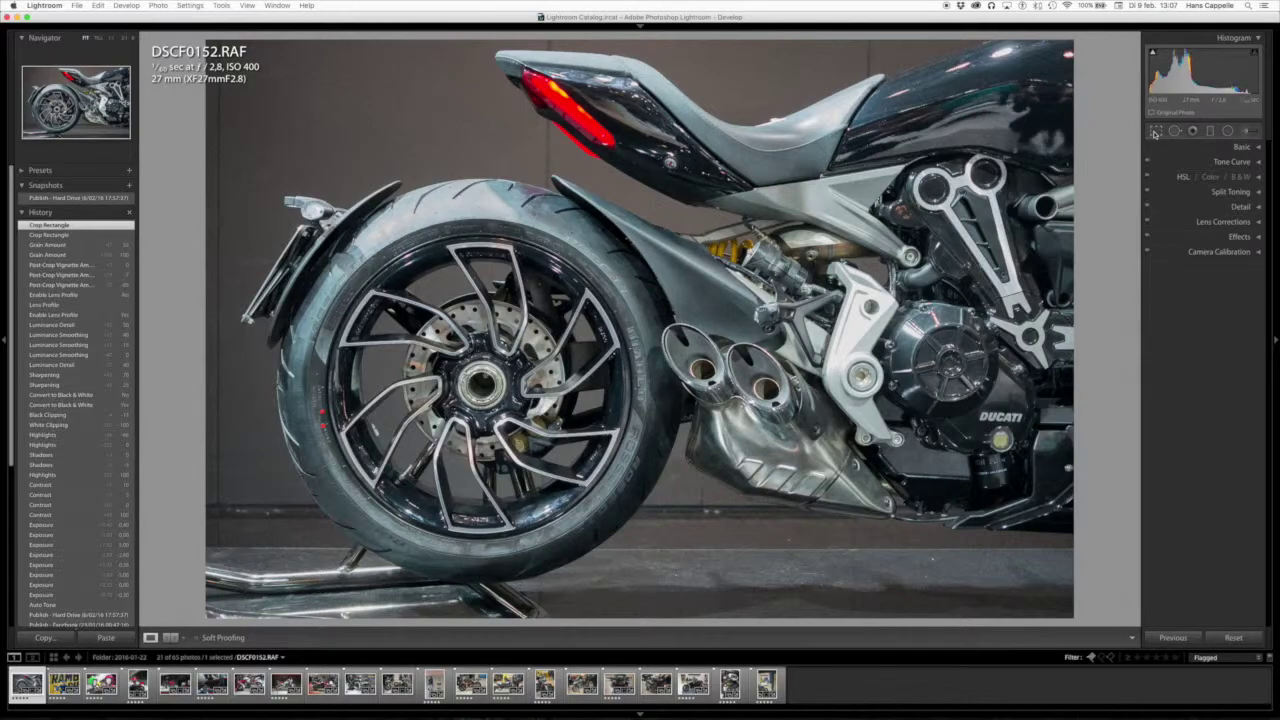
Level the photo with a Straighten line along the ground and apply the crop.
{"action": "left_click", "coordinate": [1156, 131]}
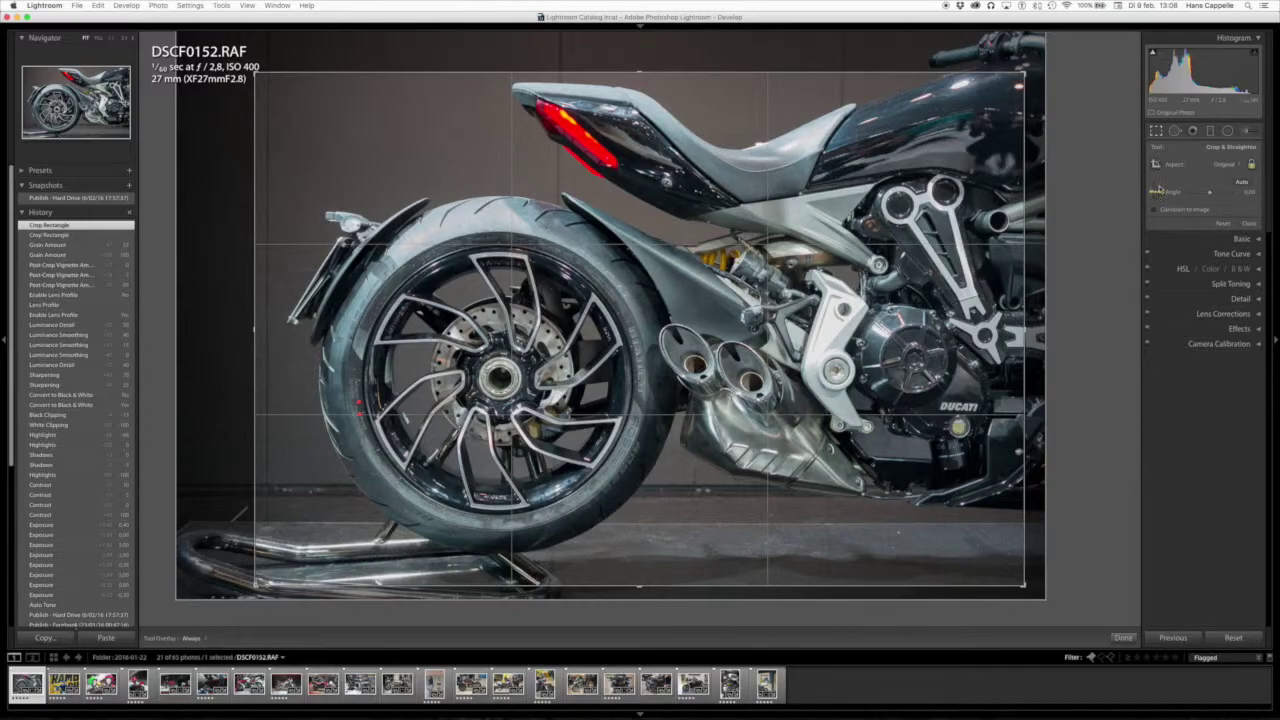
{"action": "left_click_drag", "start_coordinate": [1210, 194], "coordinate": [1211, 194]}
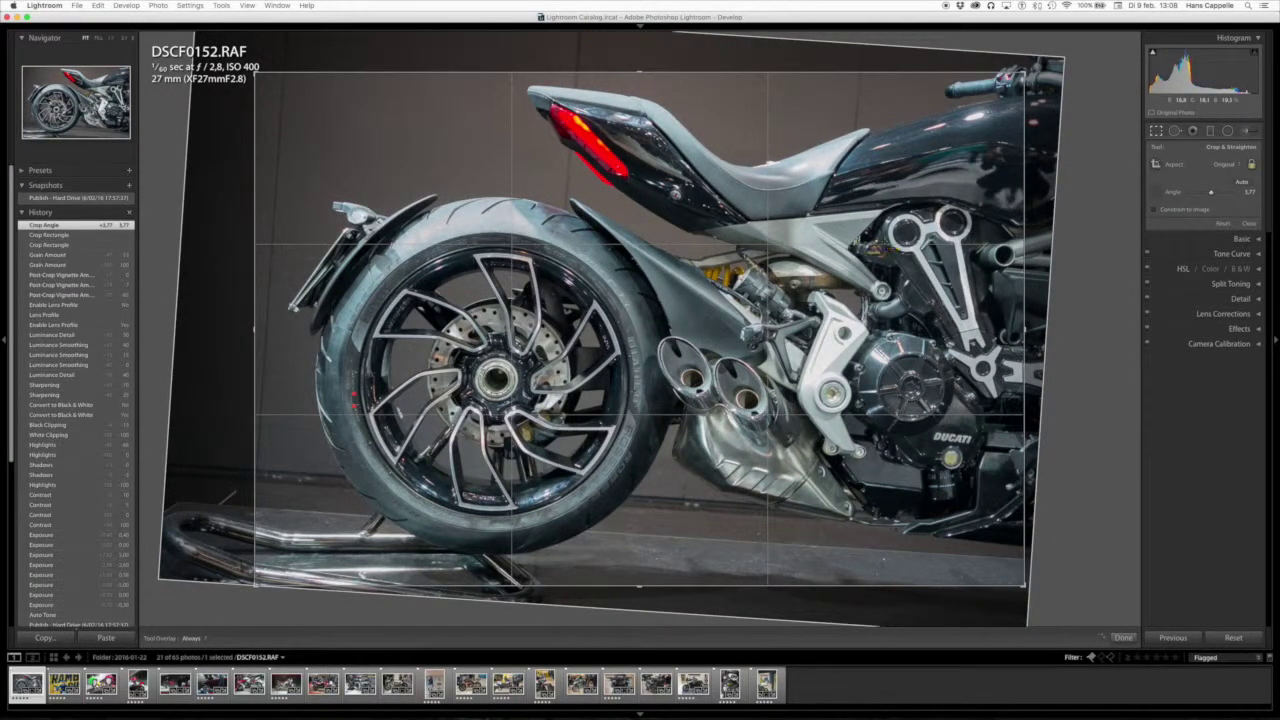
{"action": "left_click", "coordinate": [1158, 191]}
{"action": "mouse_move", "coordinate": [302, 227]}
{"action": "left_mouse_down"}
{"action": "mouse_move", "coordinate": [752, 352]}
{"action": "mouse_move", "coordinate": [822, 304]}
{"action": "left_mouse_up"}
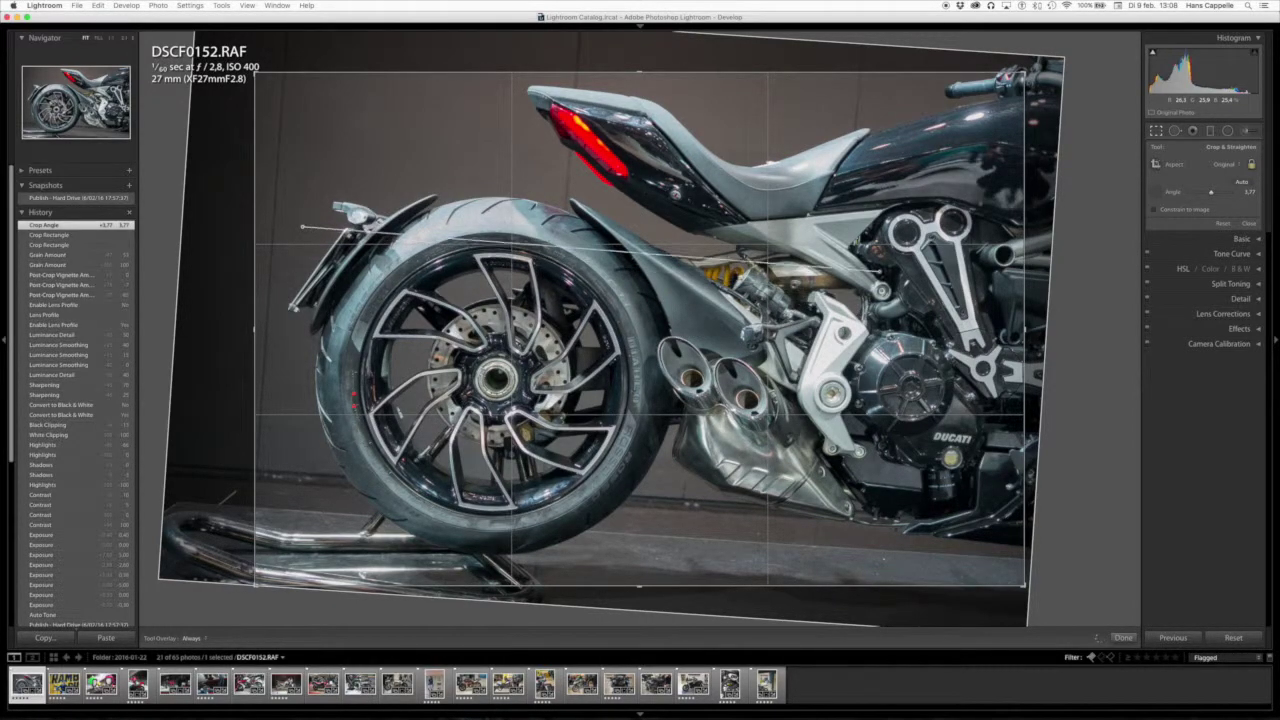
{"action": "left_click_drag", "start_coordinate": [872, 300], "coordinate": [880, 268]}
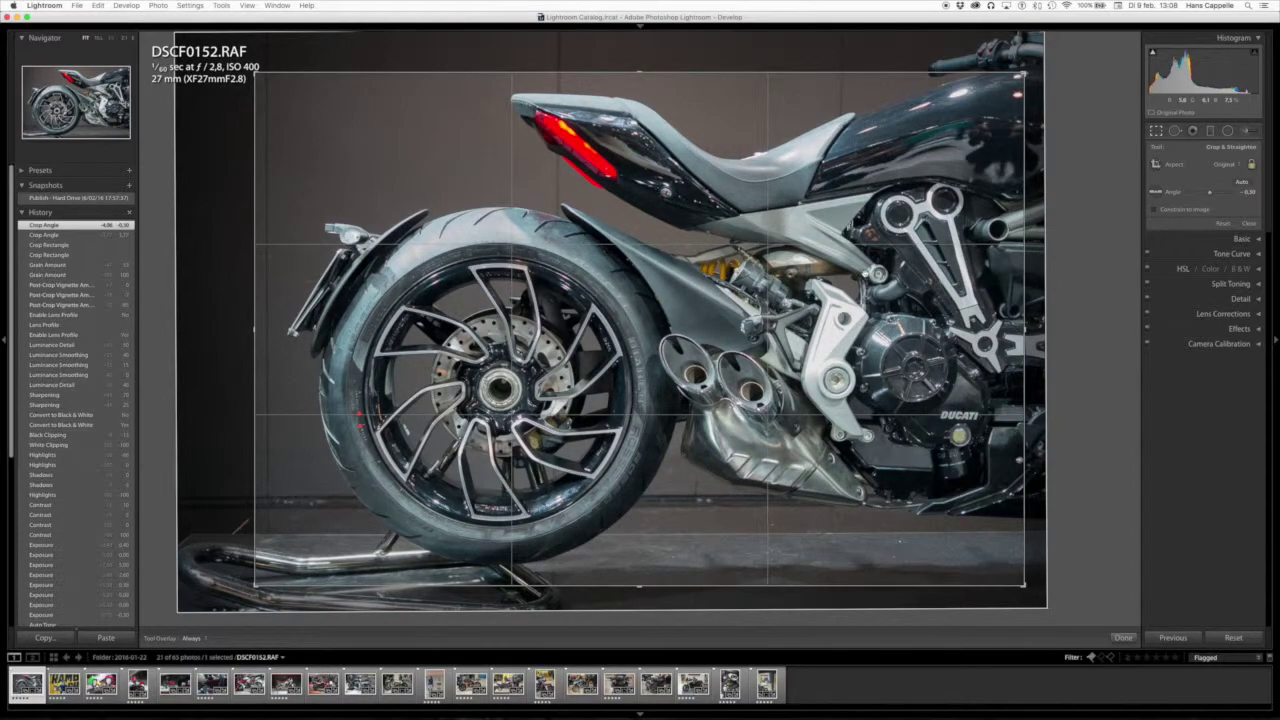
{"action": "left_click", "coordinate": [1248, 225]}
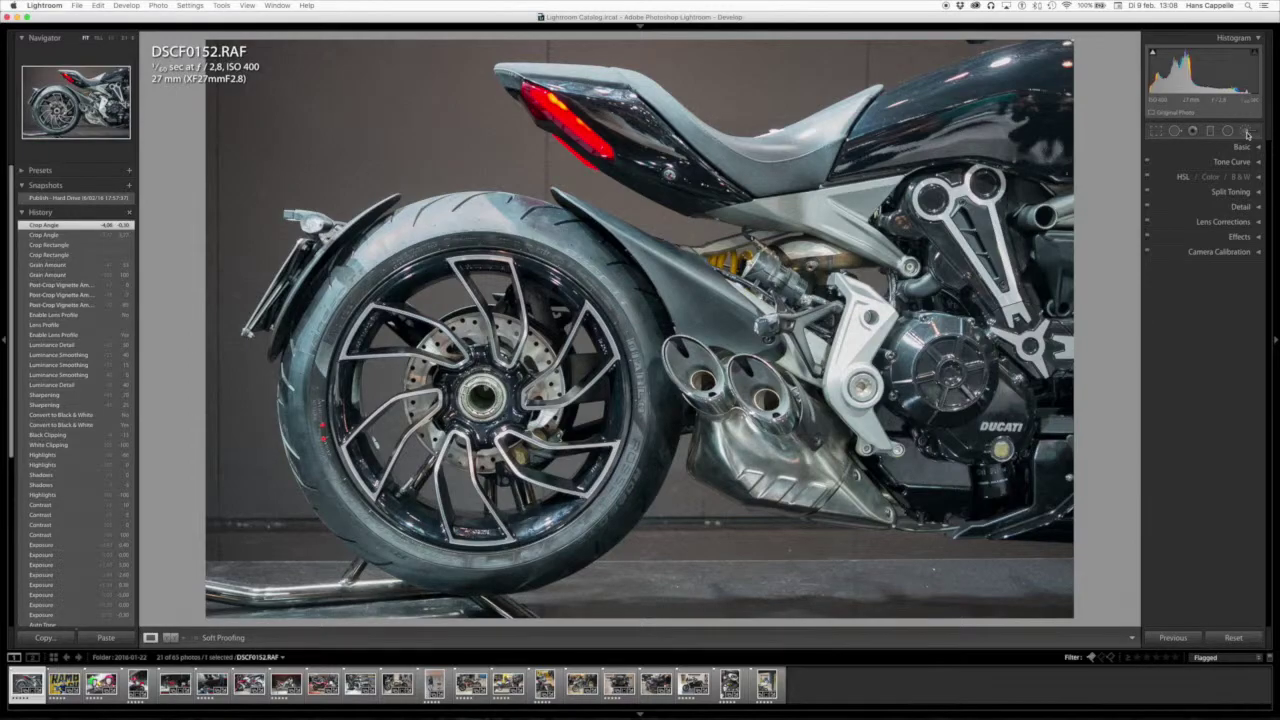
{"action": "left_click", "coordinate": [1175, 132]}
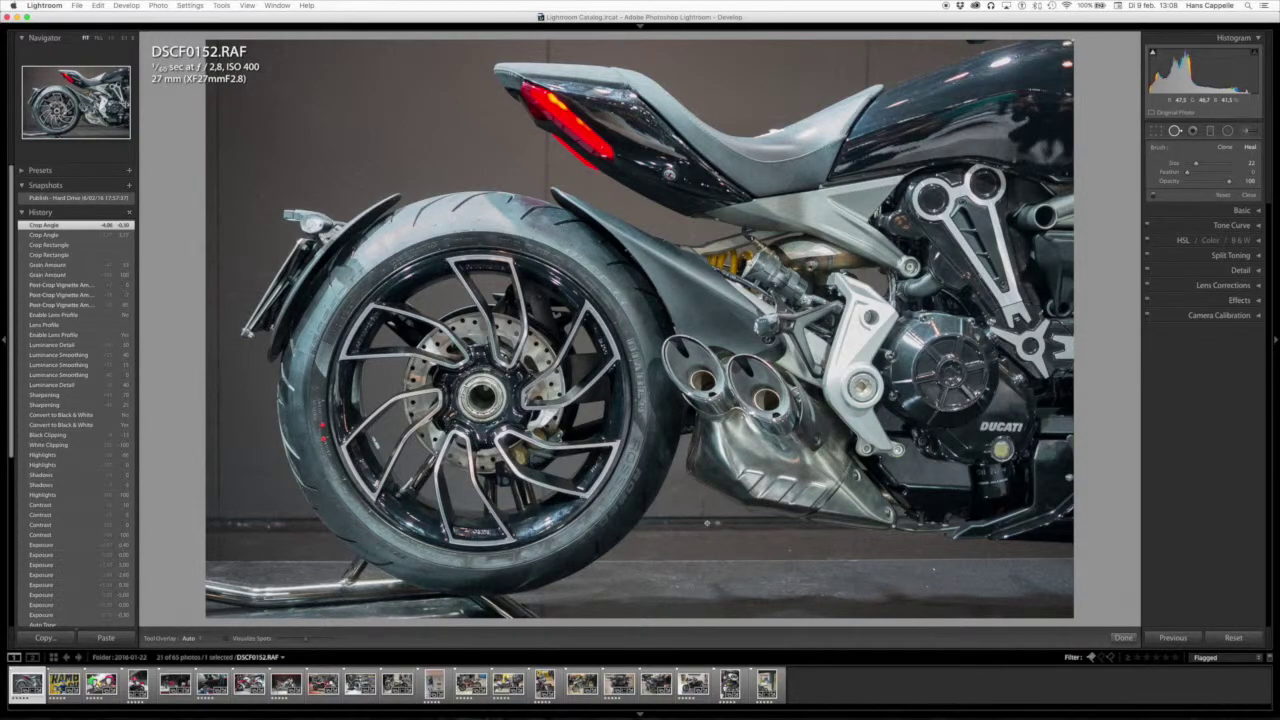
Zoom in on the exhausts and heal a speck on the floor beneath the exhaust cover.
{"action": "key", "text": "z"}
{"action": "scroll", "coordinate": [735, 517], "scroll_direction": "up", "scroll_amount": 5}
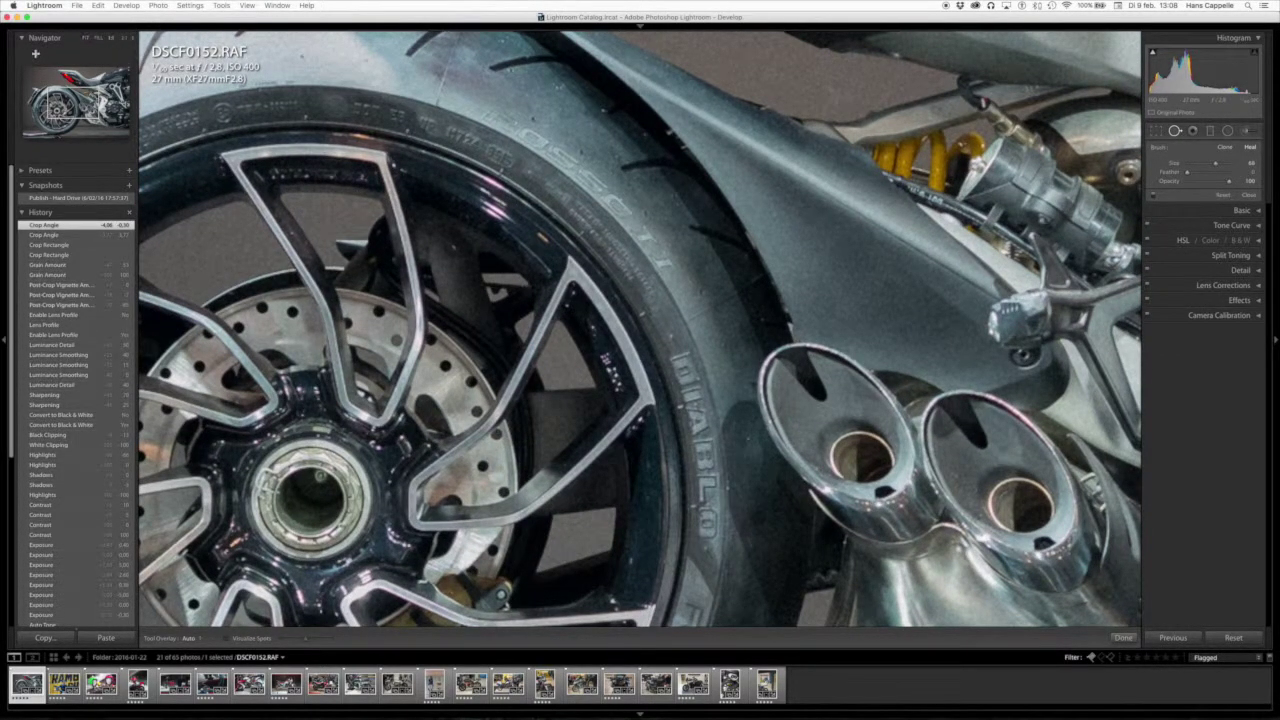
{"action": "left_click", "coordinate": [82, 106]}
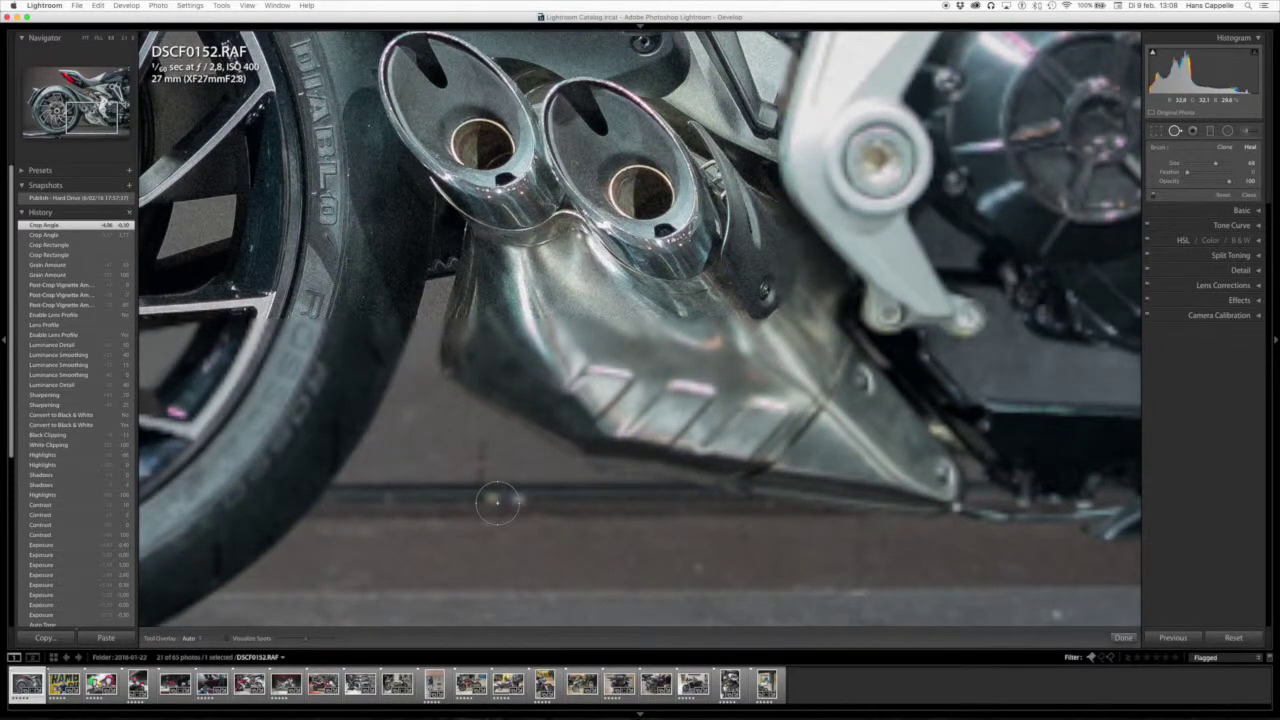
{"action": "scroll", "coordinate": [493, 497], "scroll_direction": "down", "scroll_amount": 2}
{"action": "scroll", "coordinate": [492, 495], "scroll_direction": "down", "scroll_amount": 2}
{"action": "scroll", "coordinate": [491, 494], "scroll_direction": "down", "scroll_amount": 1}
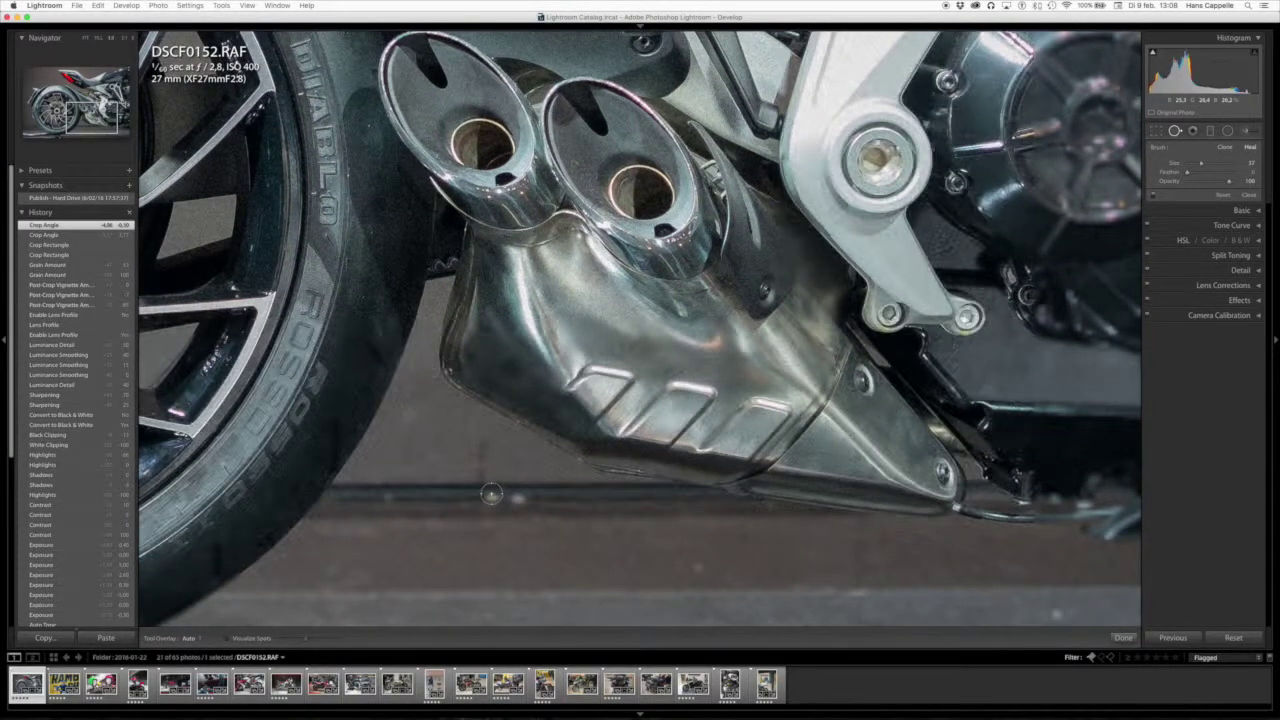
{"action": "scroll", "coordinate": [491, 494], "scroll_direction": "down", "scroll_amount": 2}
{"action": "scroll", "coordinate": [491, 494], "scroll_direction": "down", "scroll_amount": 1}
{"action": "scroll", "coordinate": [491, 494], "scroll_direction": "up", "scroll_amount": 2}
{"action": "scroll", "coordinate": [491, 494], "scroll_direction": "up", "scroll_amount": 2}
{"action": "scroll", "coordinate": [490, 495], "scroll_direction": "up", "scroll_amount": 3}
{"action": "scroll", "coordinate": [490, 495], "scroll_direction": "up", "scroll_amount": 1}
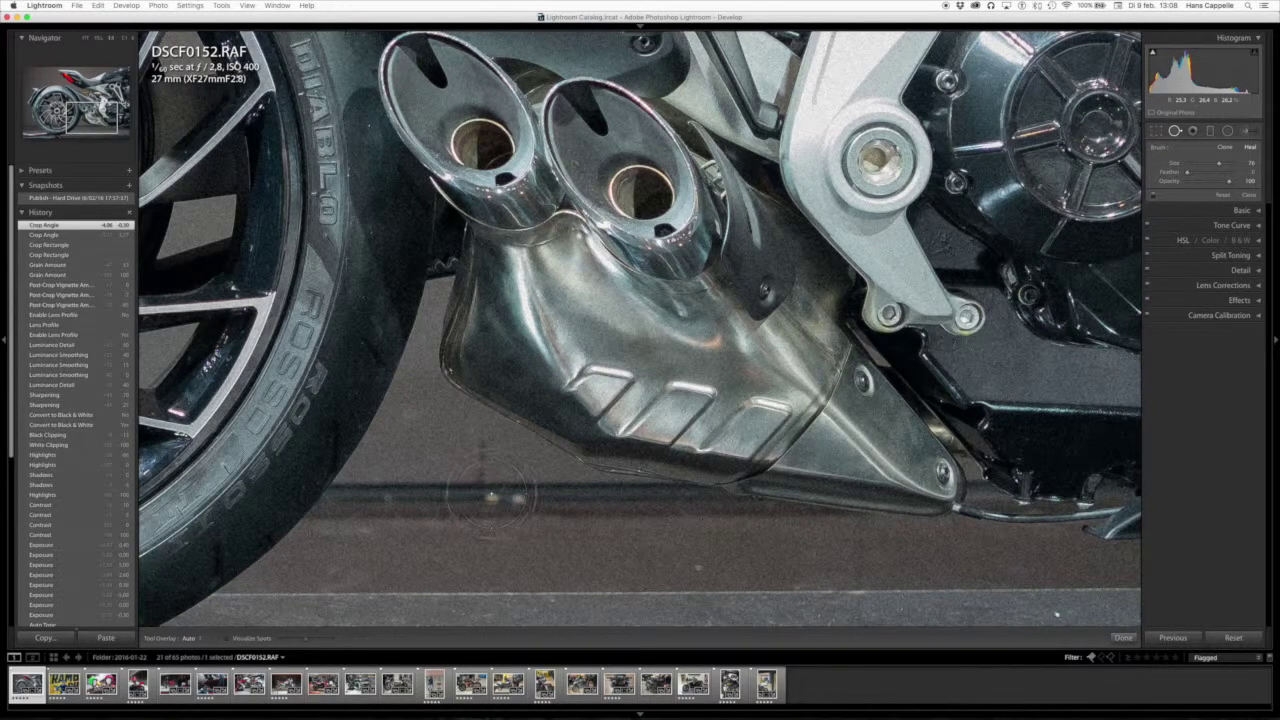
{"action": "scroll", "coordinate": [491, 495], "scroll_direction": "down", "scroll_amount": 4}
{"action": "scroll", "coordinate": [491, 494], "scroll_direction": "down", "scroll_amount": 4}
{"action": "scroll", "coordinate": [491, 494], "scroll_direction": "up", "scroll_amount": 2}
{"action": "left_click", "coordinate": [491, 497]}
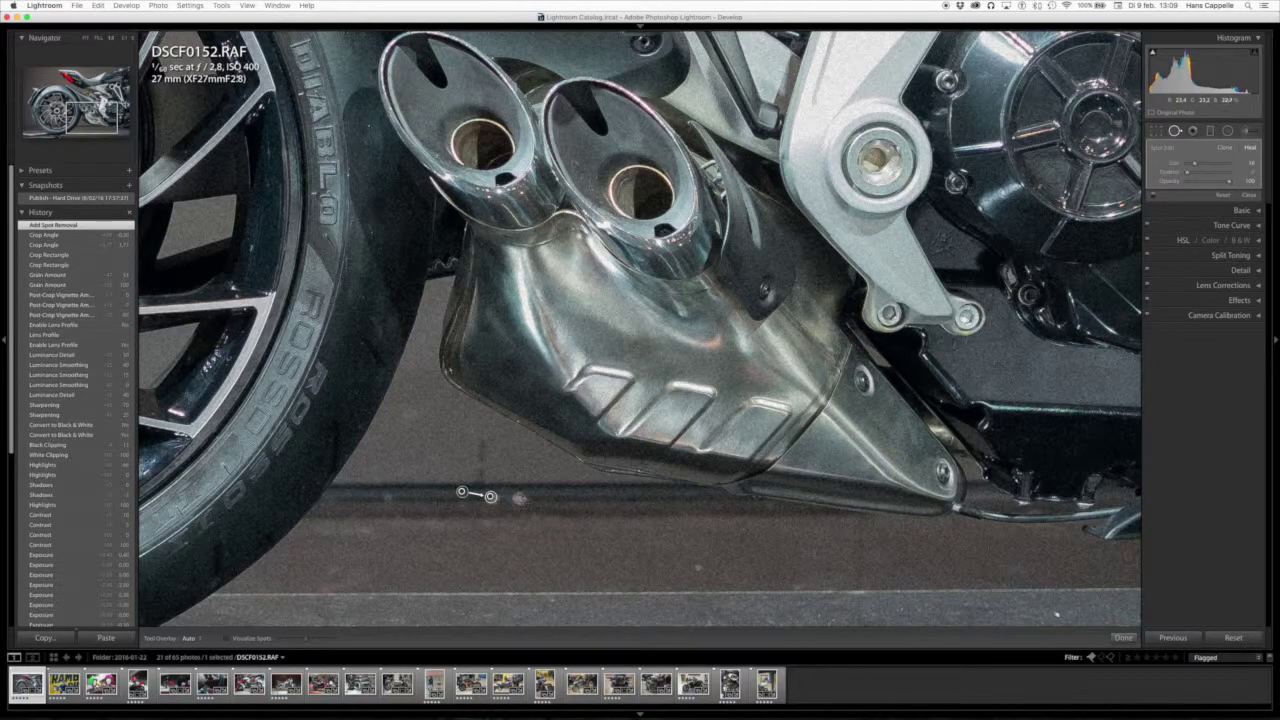
{"action": "key", "text": "Escape"}
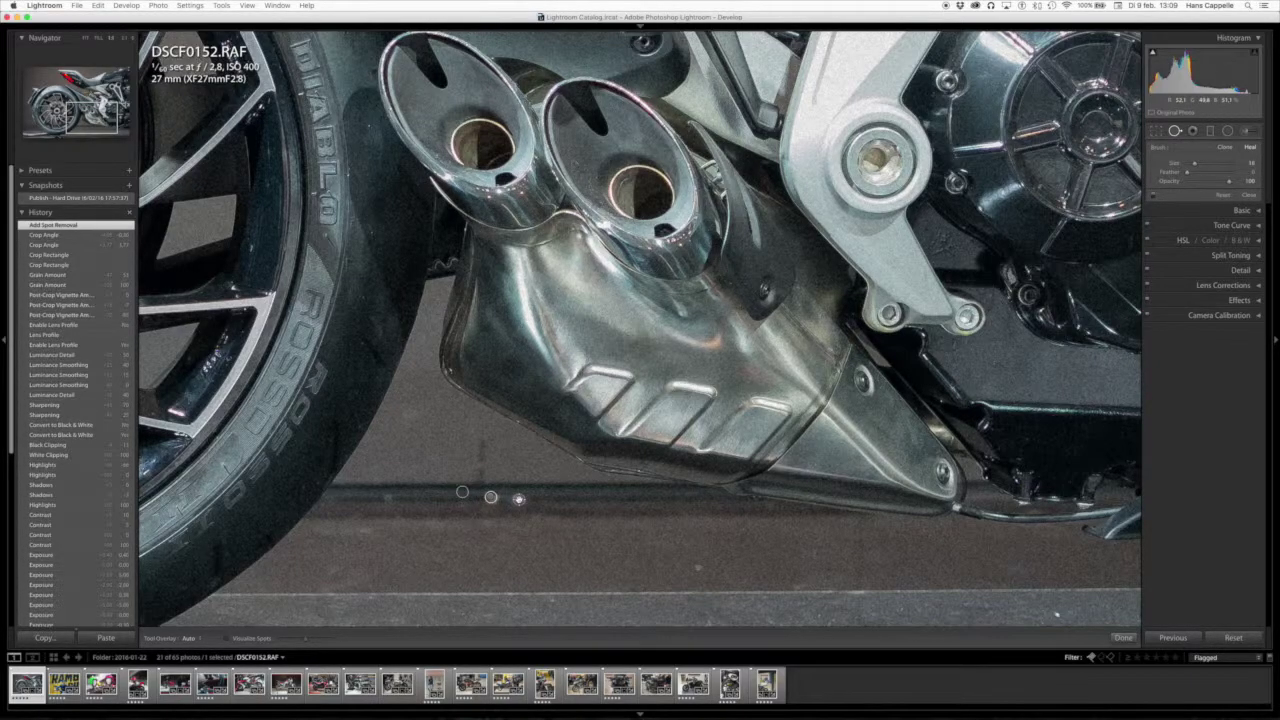
Heal another floor speck and cycle Tool Overlay through Always, Never and Selected.
{"action": "left_click", "coordinate": [600, 563]}
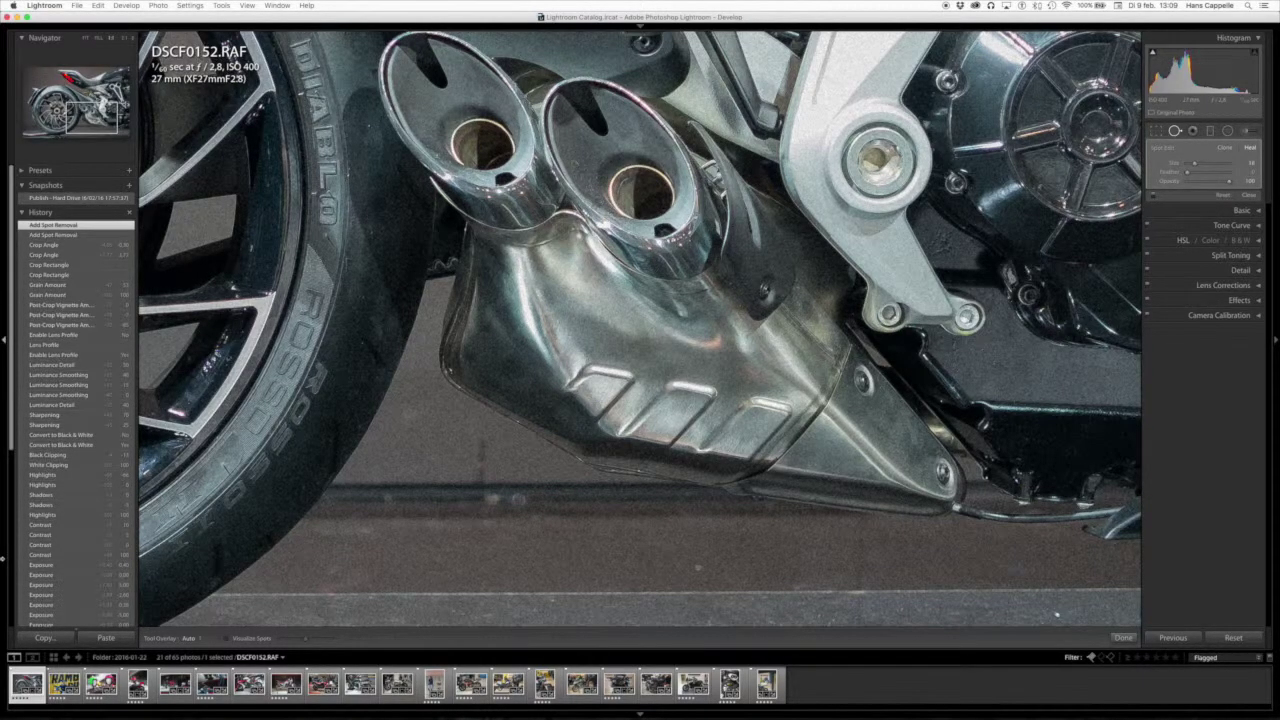
{"action": "left_click", "coordinate": [188, 638]}
{"action": "left_click", "coordinate": [203, 645]}
{"action": "left_click", "coordinate": [193, 640]}
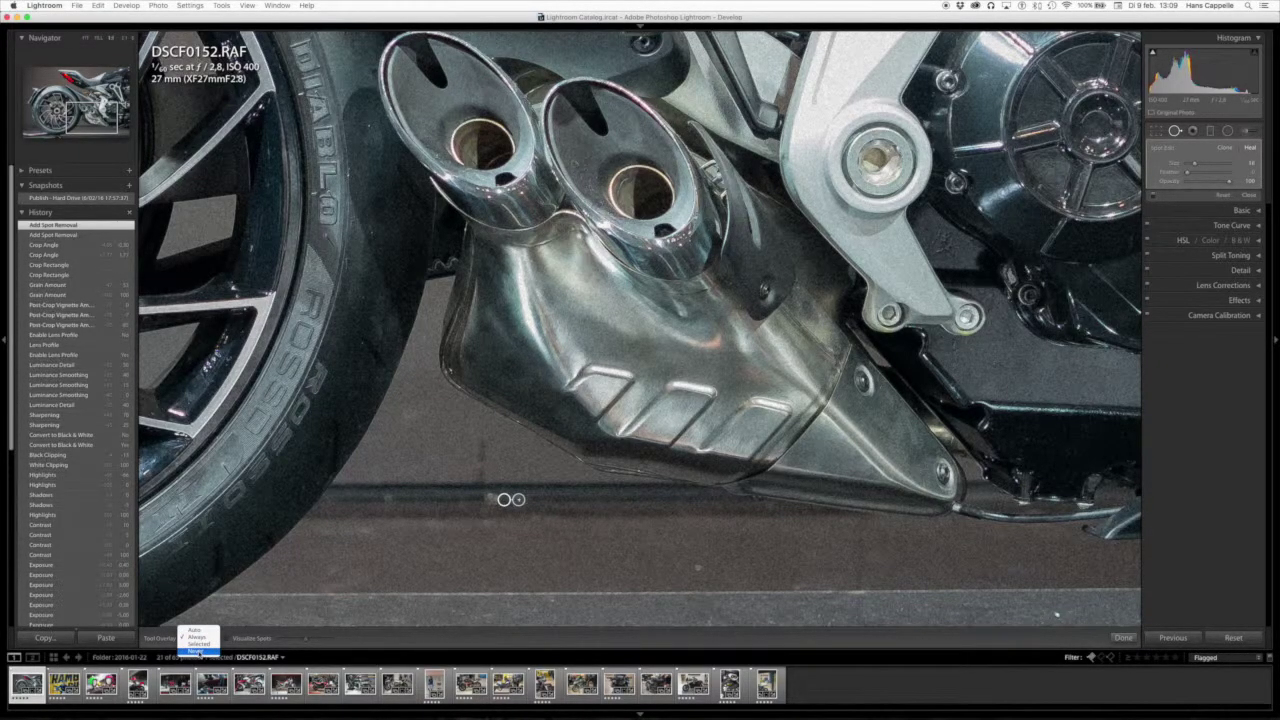
{"action": "left_click", "coordinate": [196, 651]}
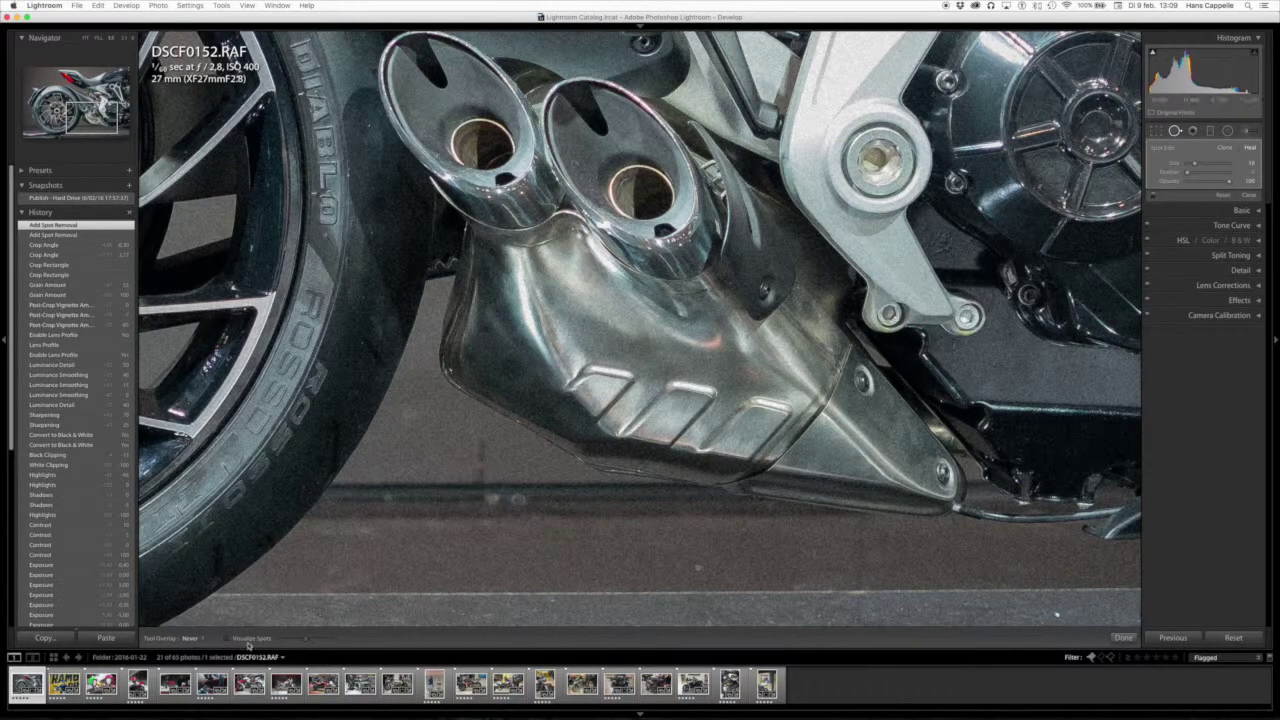
{"action": "left_click", "coordinate": [195, 643]}
{"action": "left_click", "coordinate": [196, 626]}
Move the healed spot onto the blemish, heal another speck, and set Tool Overlay back to Auto.
{"action": "left_click_drag", "start_coordinate": [490, 498], "coordinate": [465, 489]}
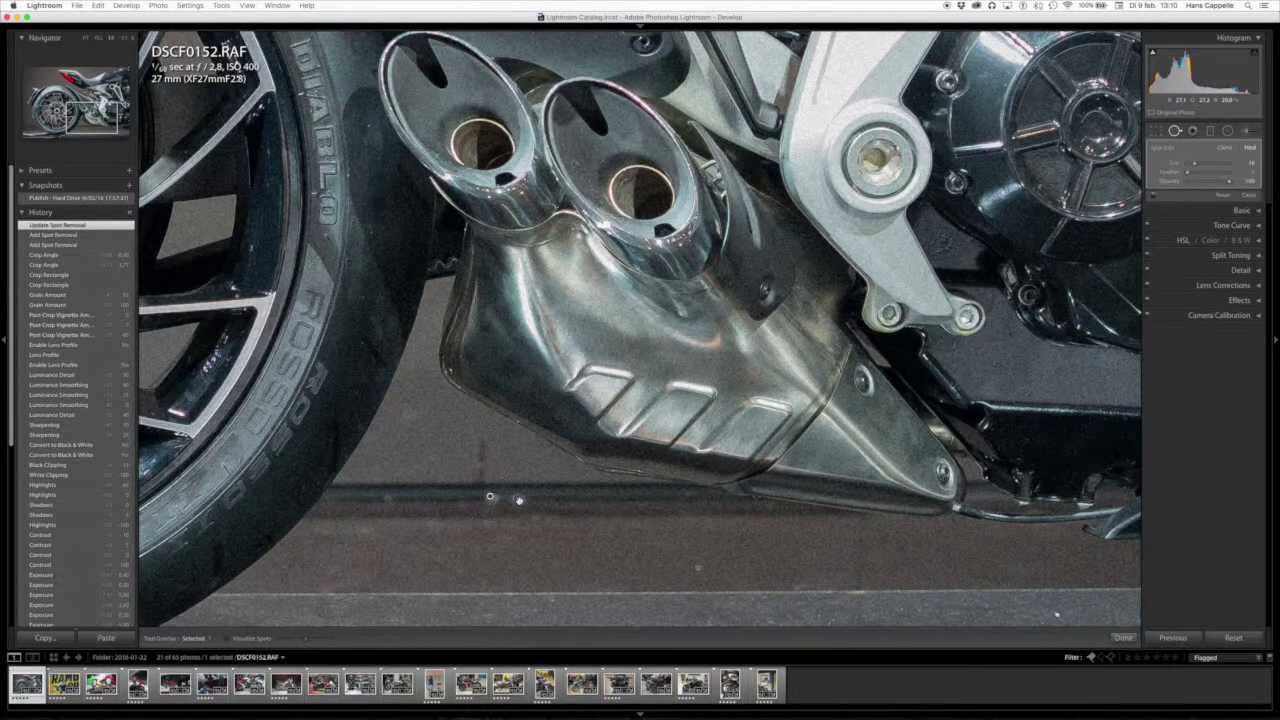
{"action": "left_click", "coordinate": [490, 496]}
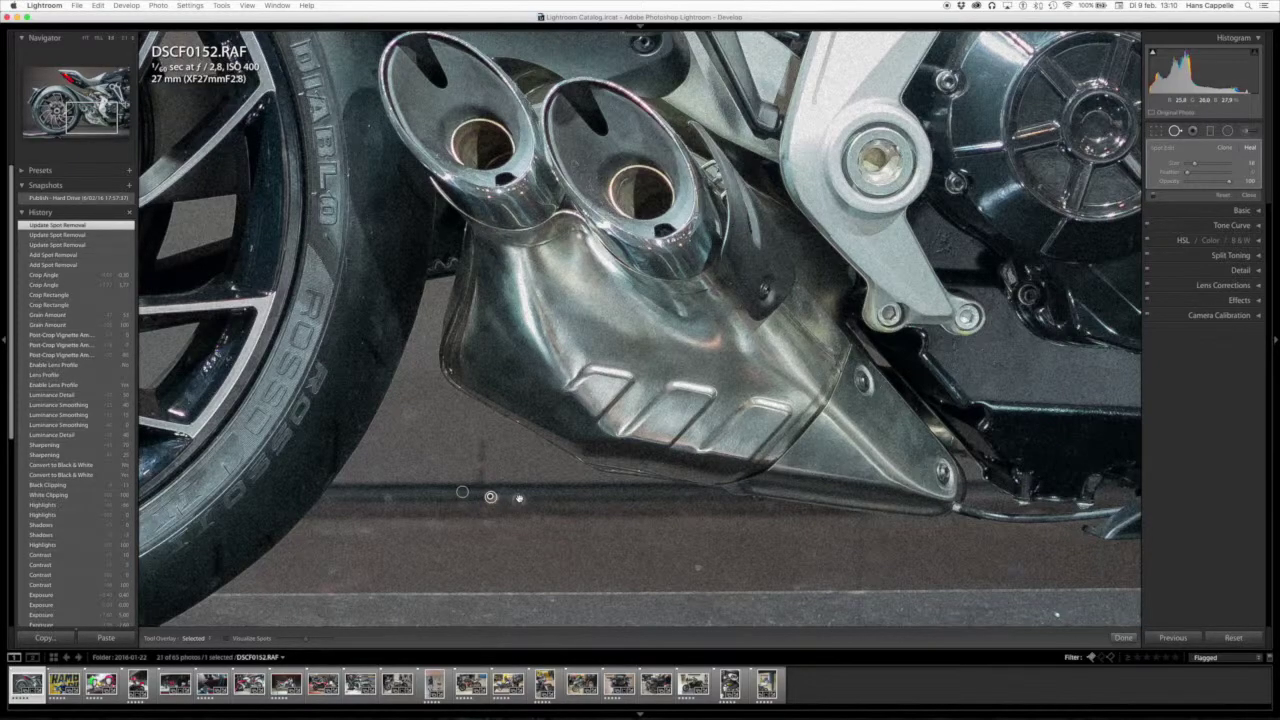
{"action": "left_click", "coordinate": [518, 498]}
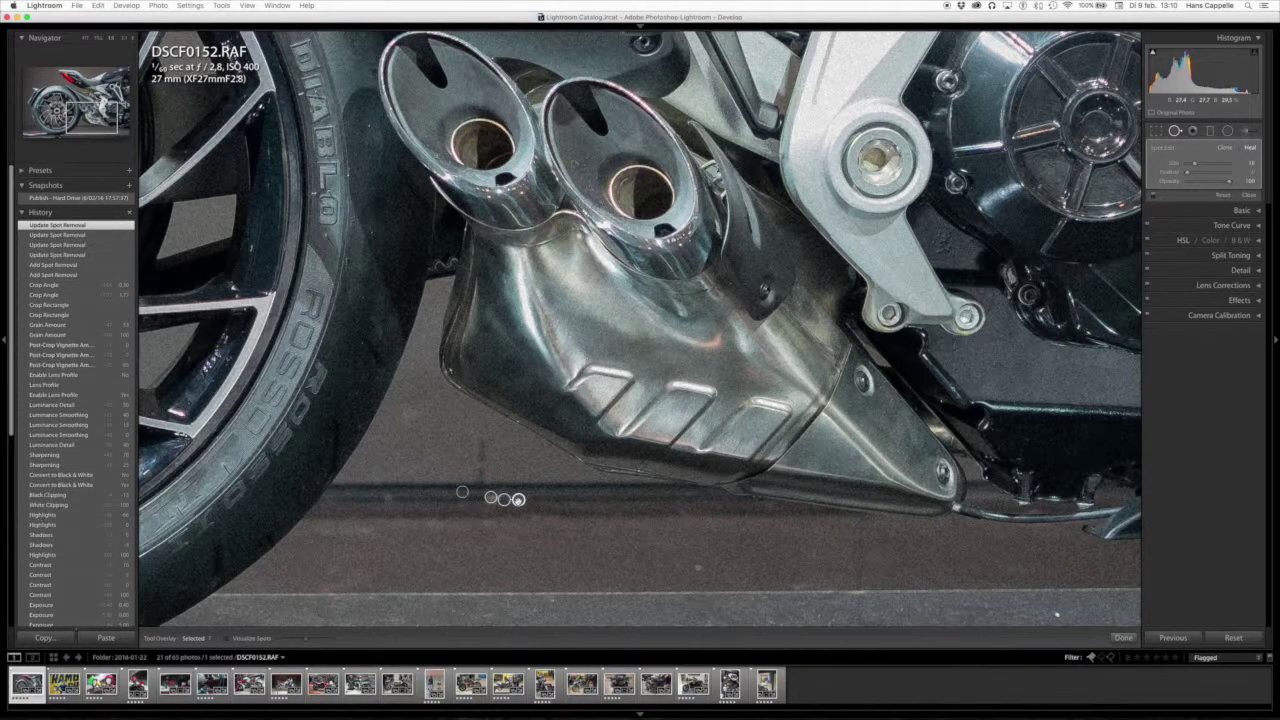
{"action": "left_click", "coordinate": [193, 638]}
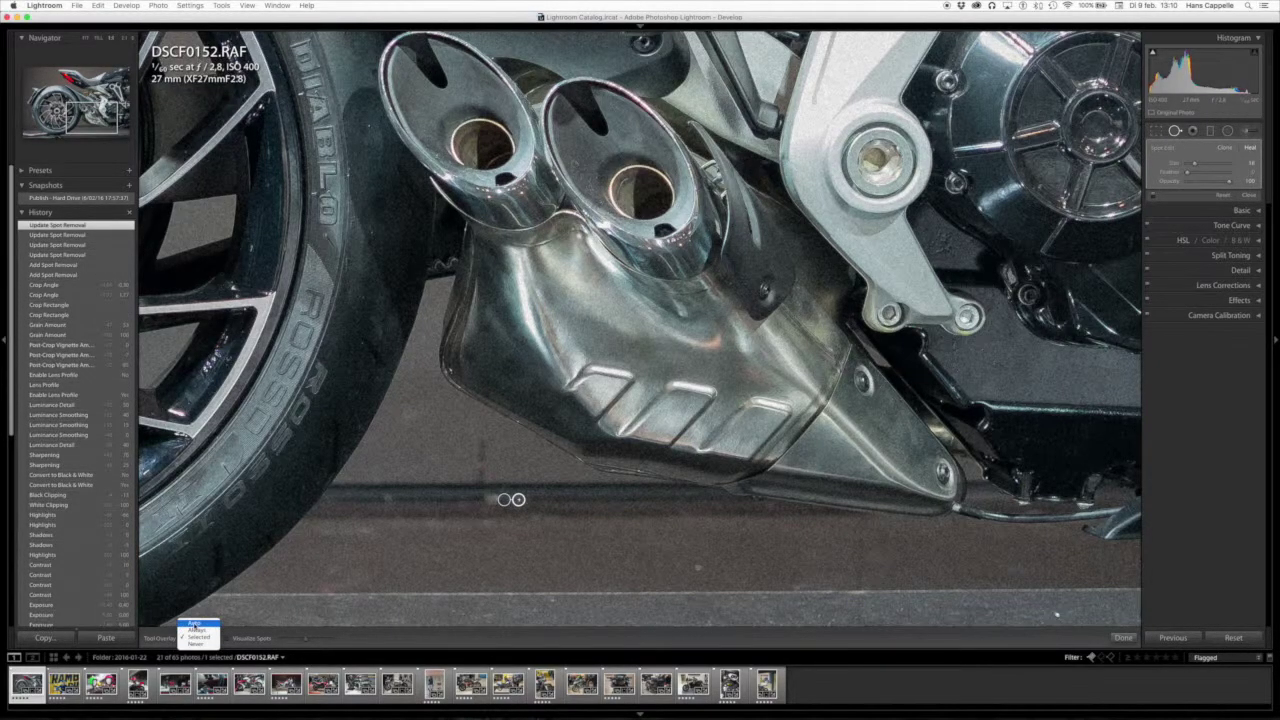
{"action": "left_click", "coordinate": [194, 623]}
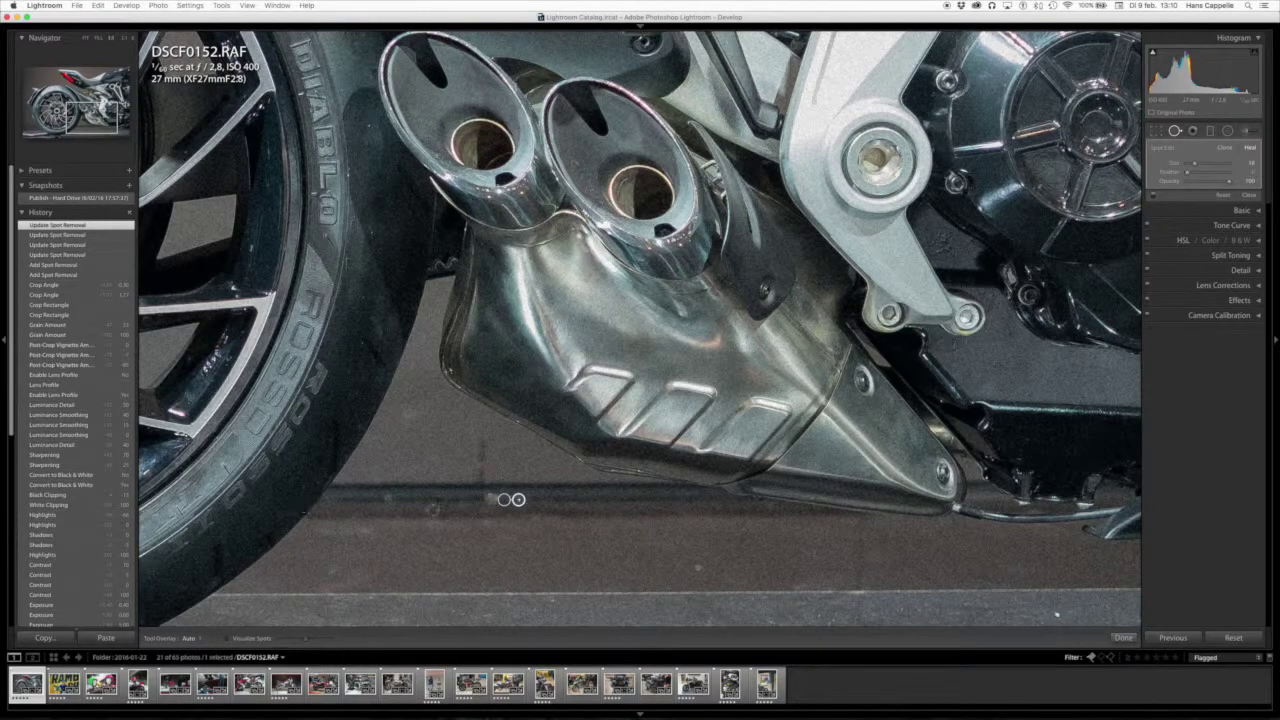
{"action": "mouse_move", "coordinate": [1210, 131]}
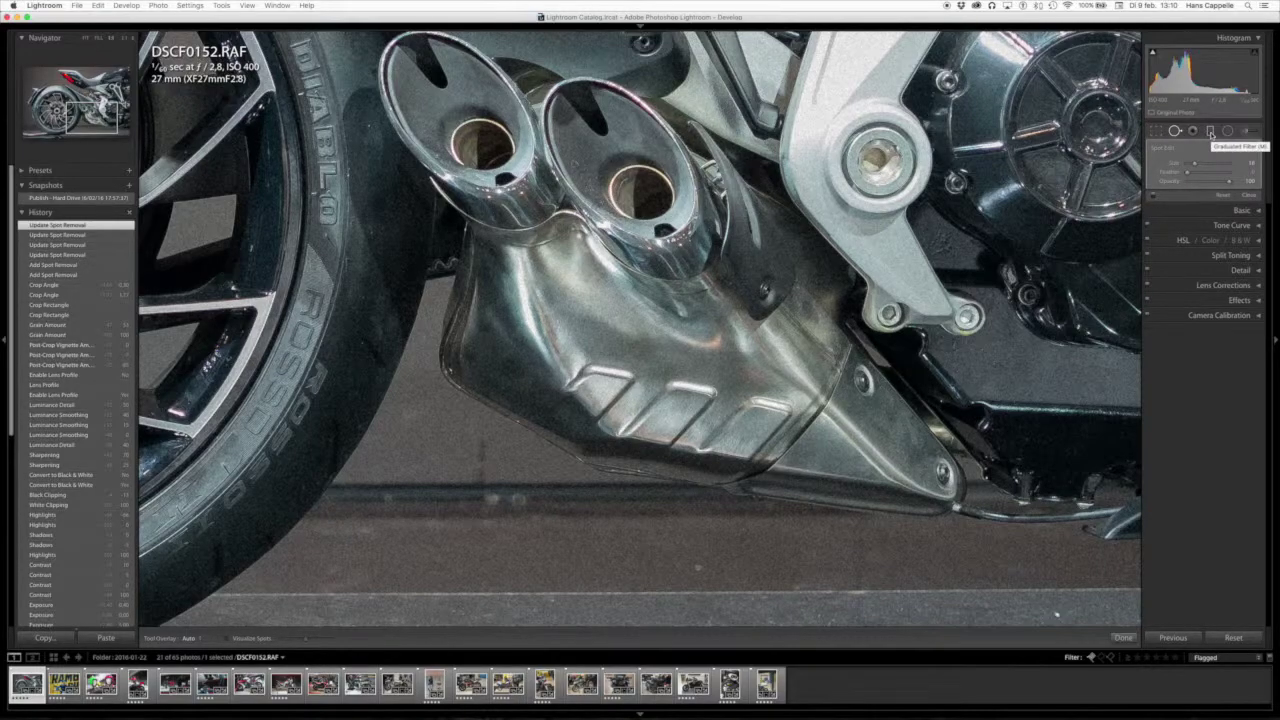
Draw a graduated filter down from the top, lower its Exposure, then start a radial filter ellipse.
{"action": "left_click", "coordinate": [1211, 133]}
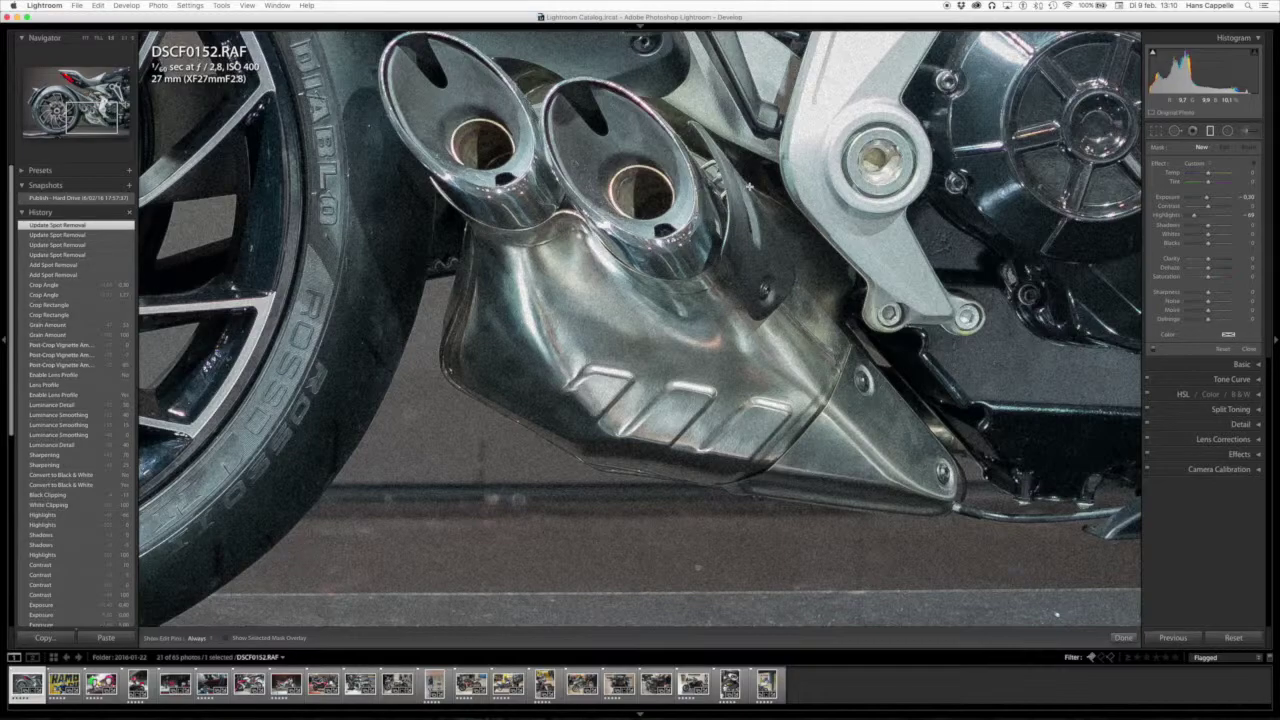
{"action": "key", "text": "z"}
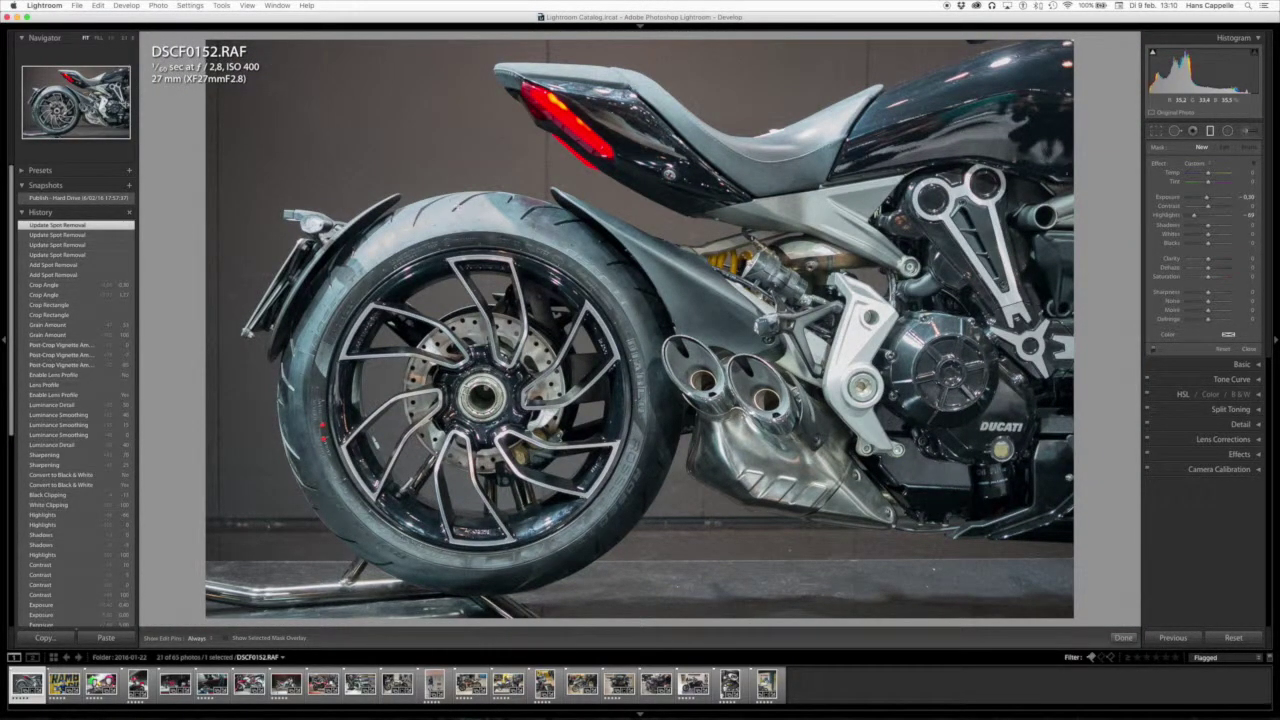
{"action": "left_click_drag", "start_coordinate": [453, 46], "coordinate": [453, 458]}
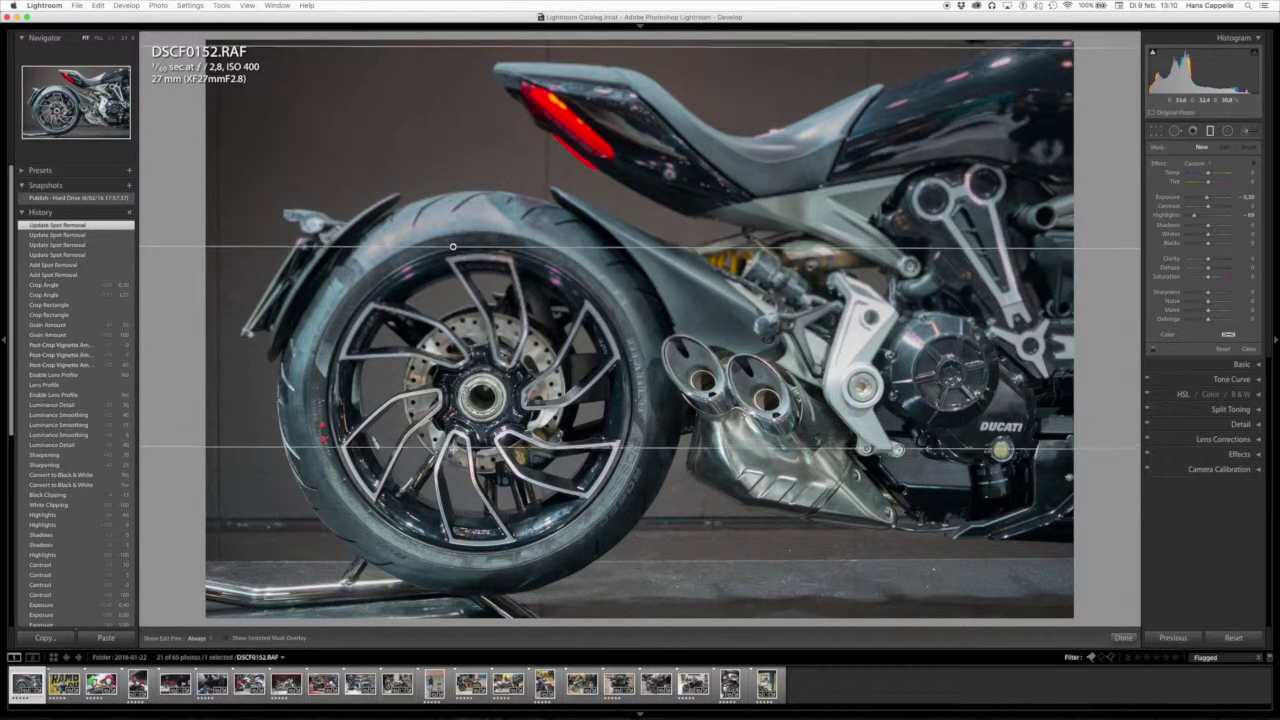
{"action": "left_click_drag", "start_coordinate": [453, 458], "coordinate": [453, 440]}
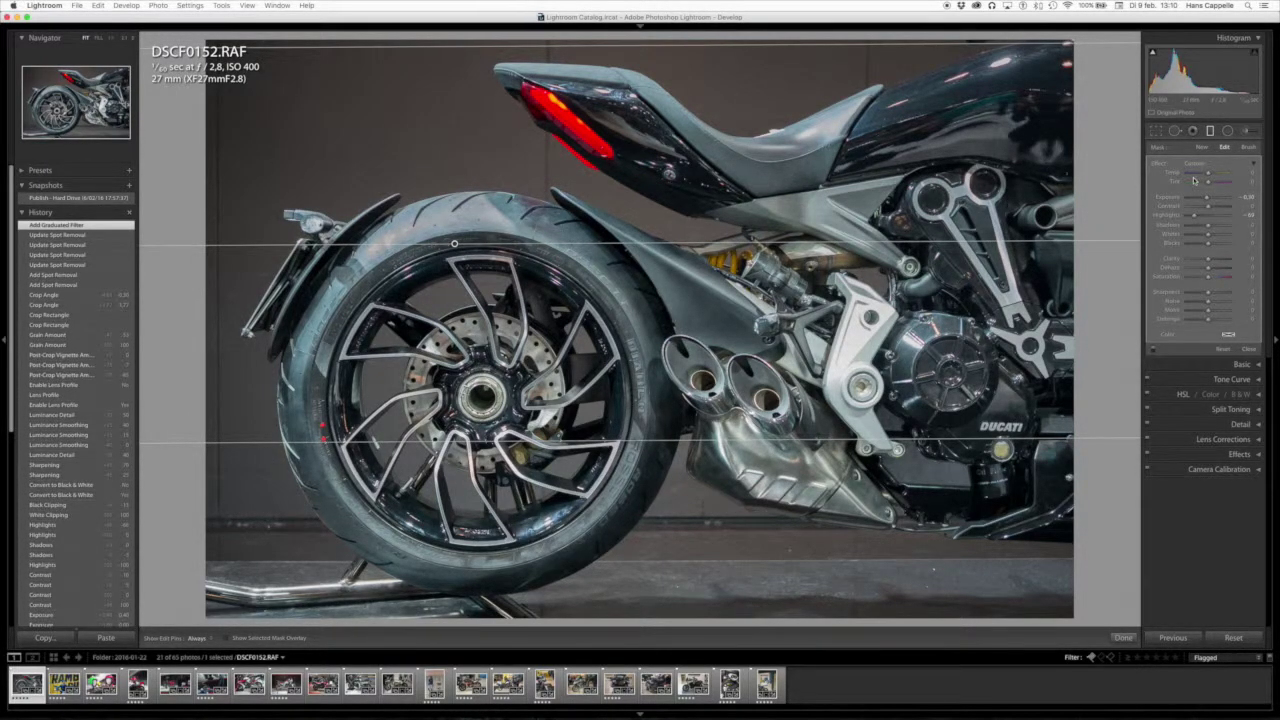
{"action": "left_click_drag", "start_coordinate": [1207, 200], "coordinate": [1193, 200]}
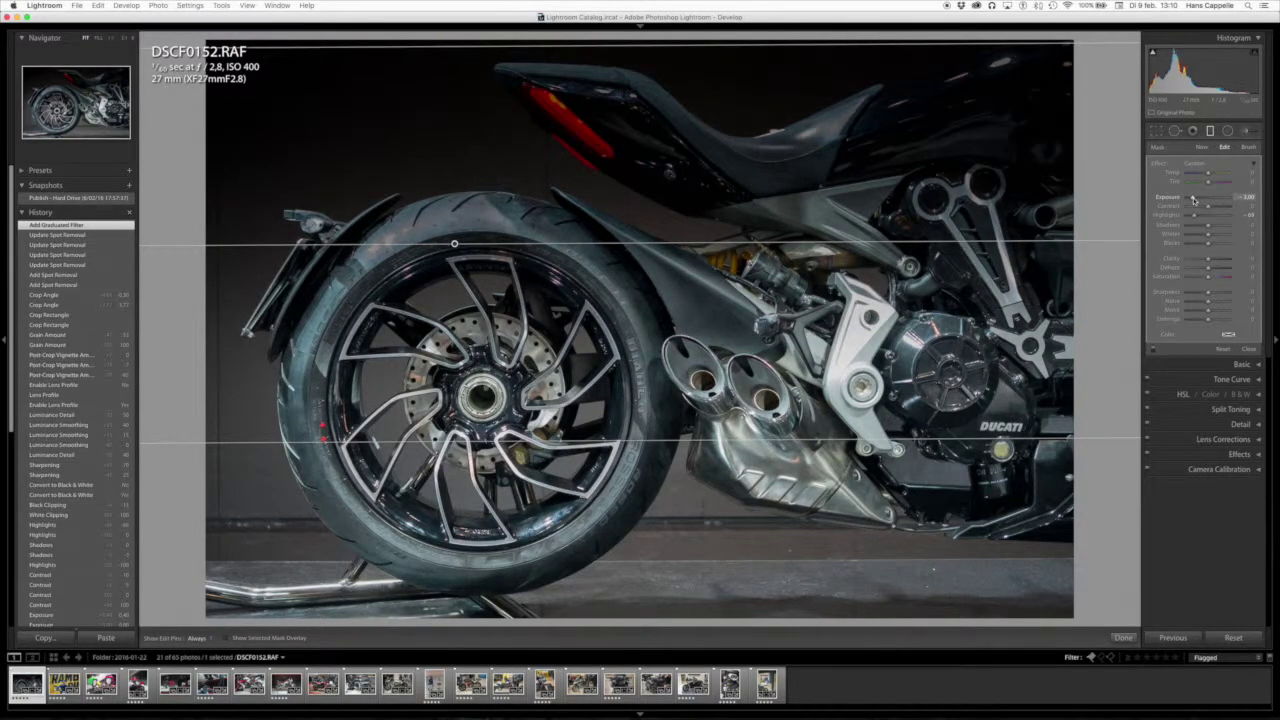
{"action": "mouse_move", "coordinate": [1193, 200]}
{"action": "left_mouse_down"}
{"action": "mouse_move", "coordinate": [1206, 206]}
{"action": "mouse_move", "coordinate": [1189, 199]}
{"action": "left_mouse_up"}
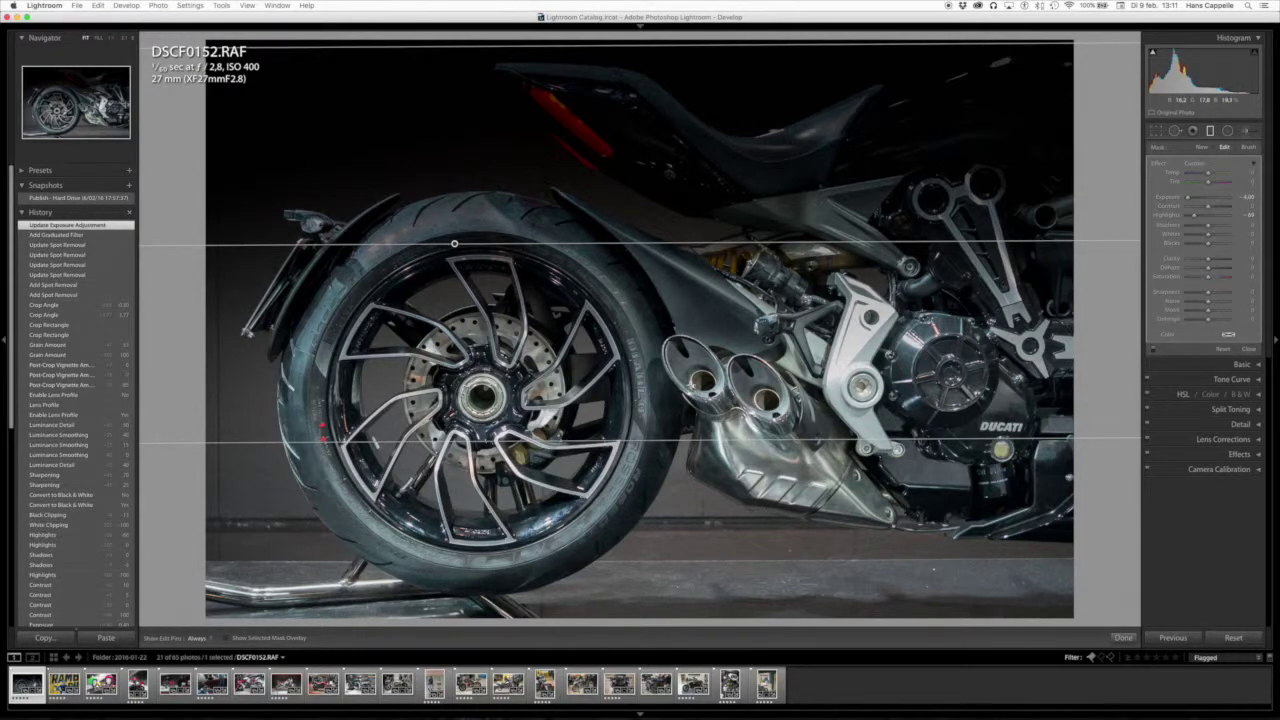
{"action": "left_click", "coordinate": [1229, 133]}
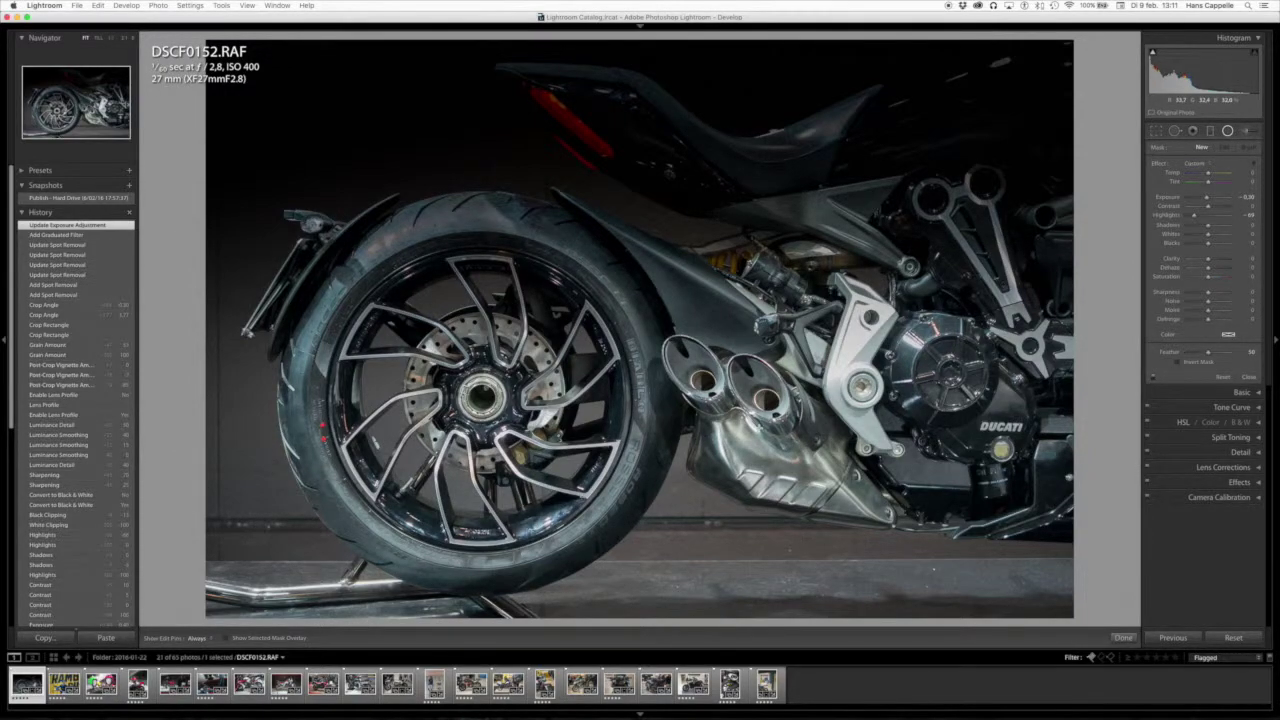
{"action": "left_click_drag", "start_coordinate": [760, 428], "coordinate": [582, 227]}
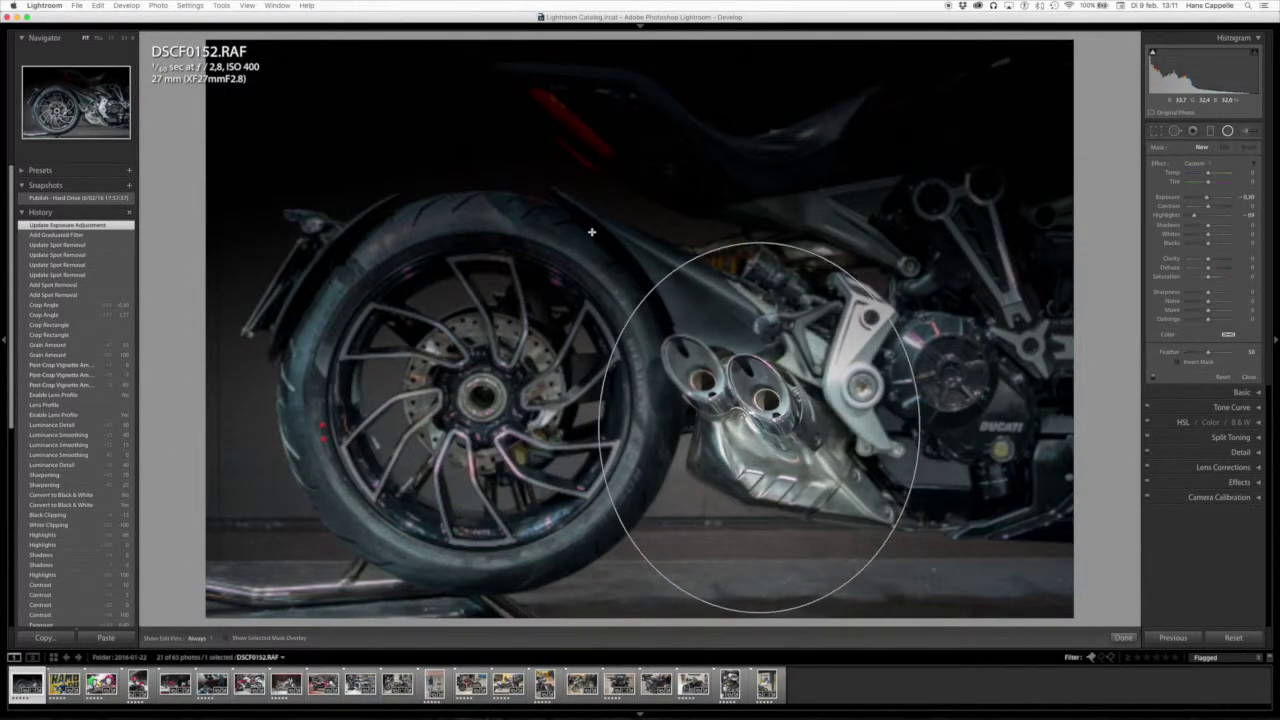
Reshape the radial filter into a circle centred on the twin exhausts and adjust Dehaze and Saturation.
{"action": "mouse_move", "coordinate": [582, 227]}
{"action": "left_mouse_down"}
{"action": "mouse_move", "coordinate": [467, 234]}
{"action": "mouse_move", "coordinate": [391, 109]}
{"action": "left_mouse_up"}
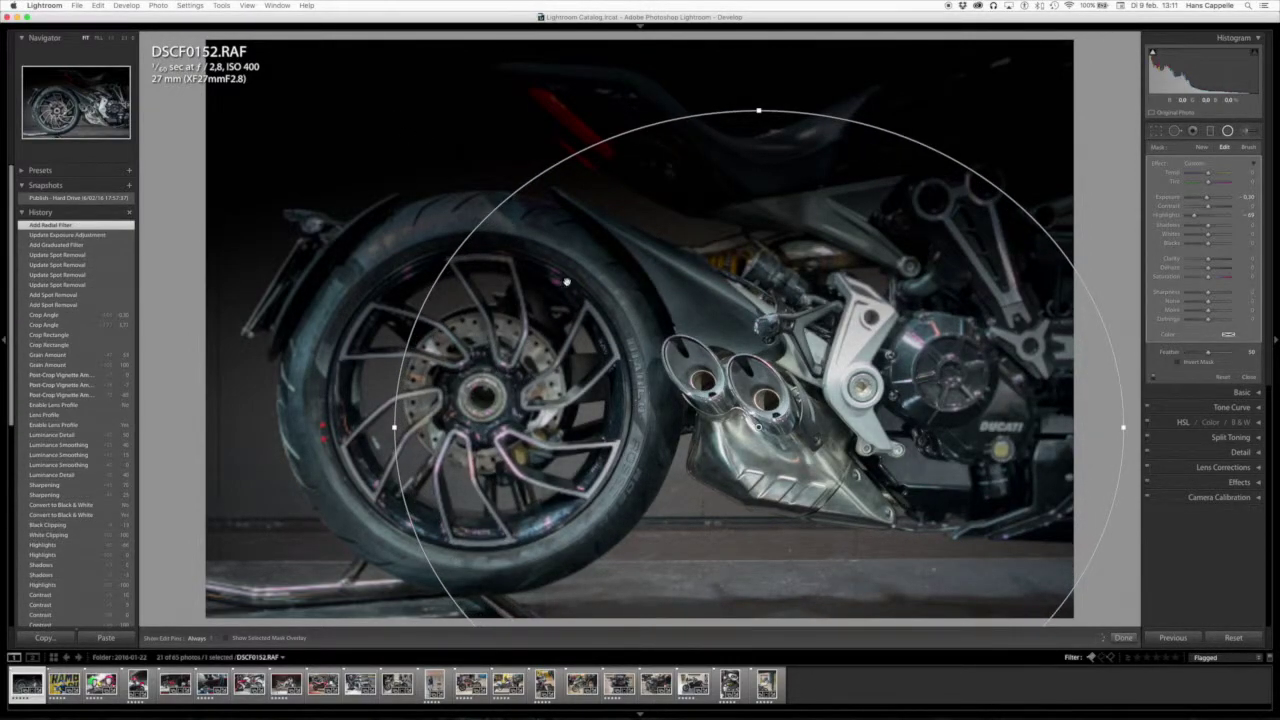
{"action": "left_click_drag", "start_coordinate": [731, 398], "coordinate": [626, 331]}
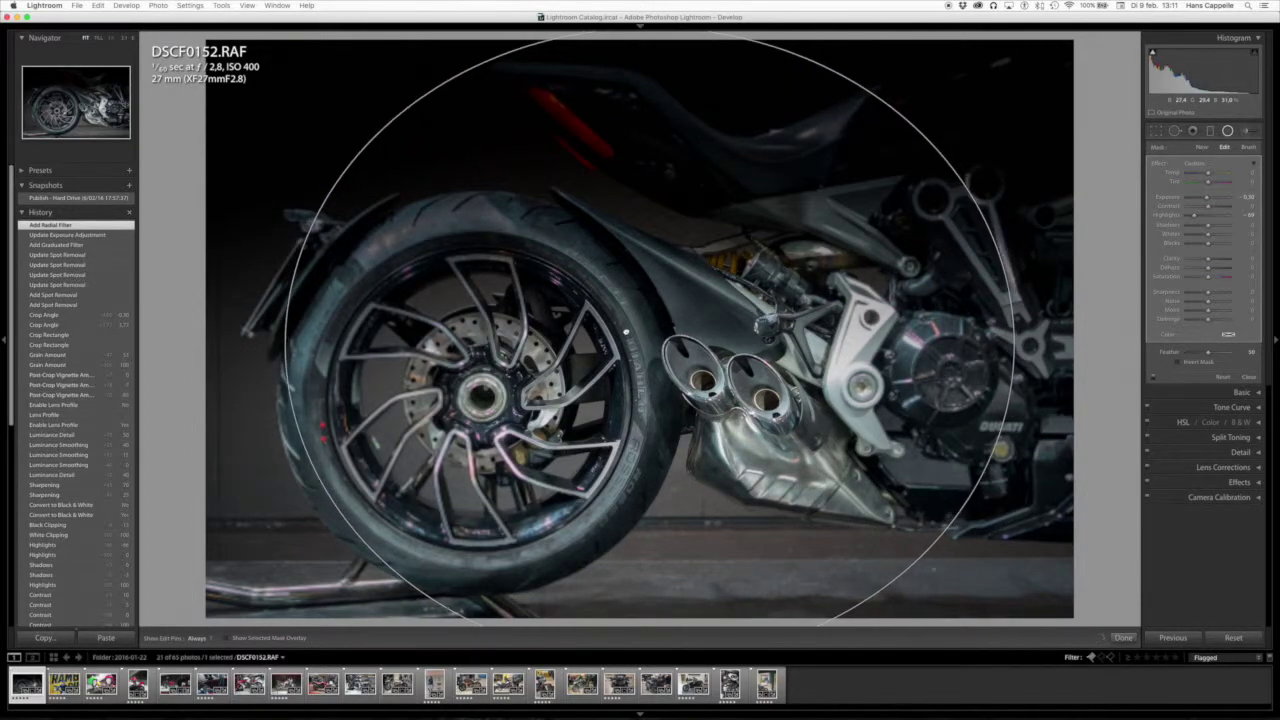
{"action": "left_click_drag", "start_coordinate": [287, 343], "coordinate": [537, 350]}
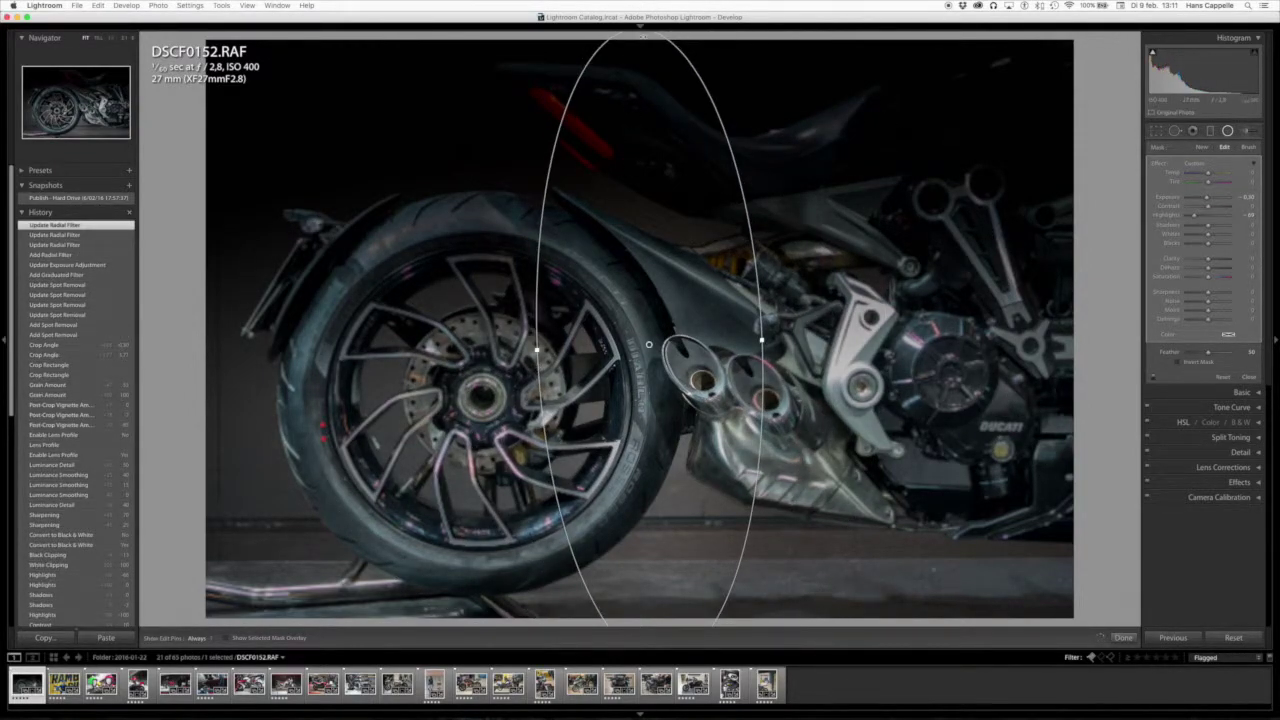
{"action": "left_click_drag", "start_coordinate": [648, 344], "coordinate": [628, 215]}
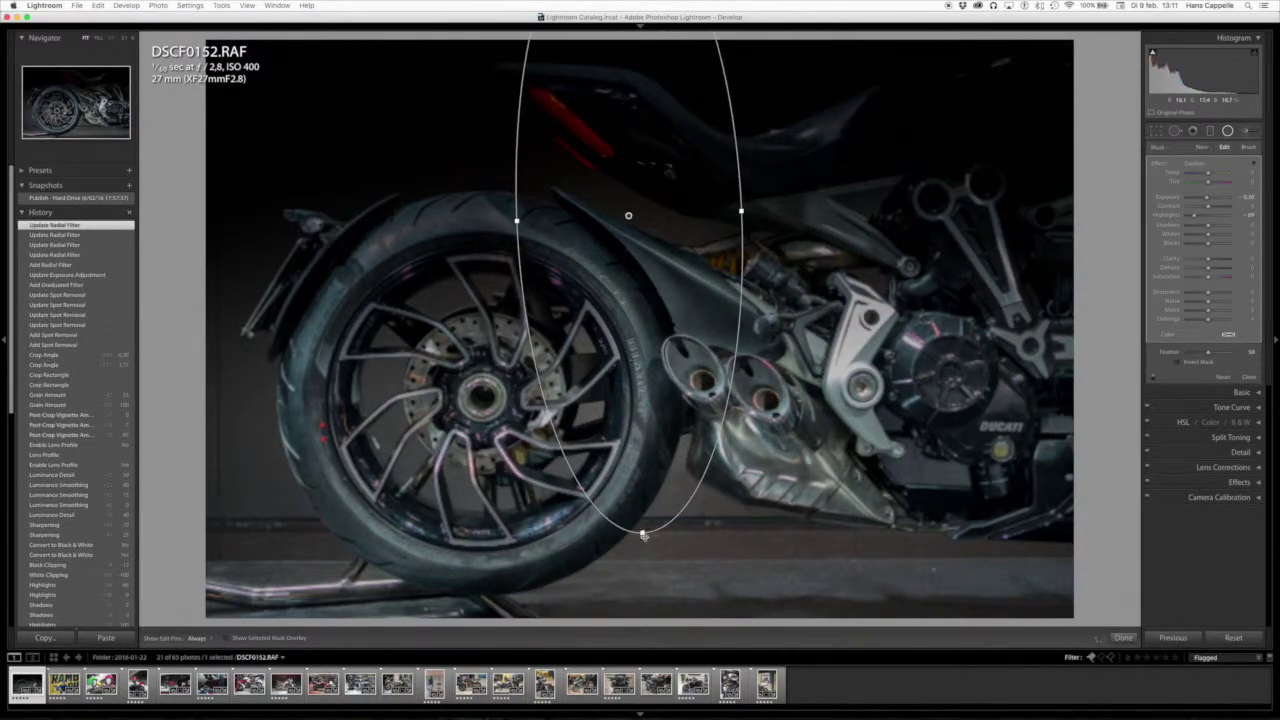
{"action": "left_click_drag", "start_coordinate": [643, 530], "coordinate": [640, 297]}
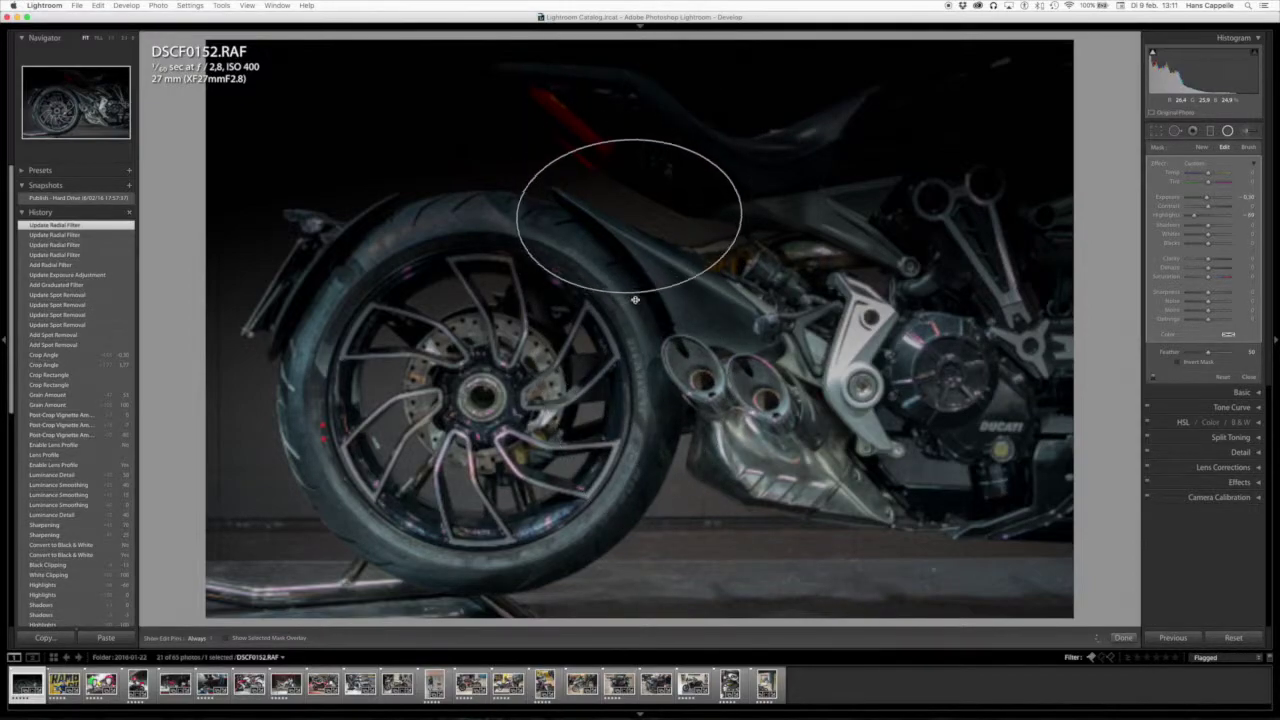
{"action": "left_click_drag", "start_coordinate": [633, 235], "coordinate": [770, 450]}
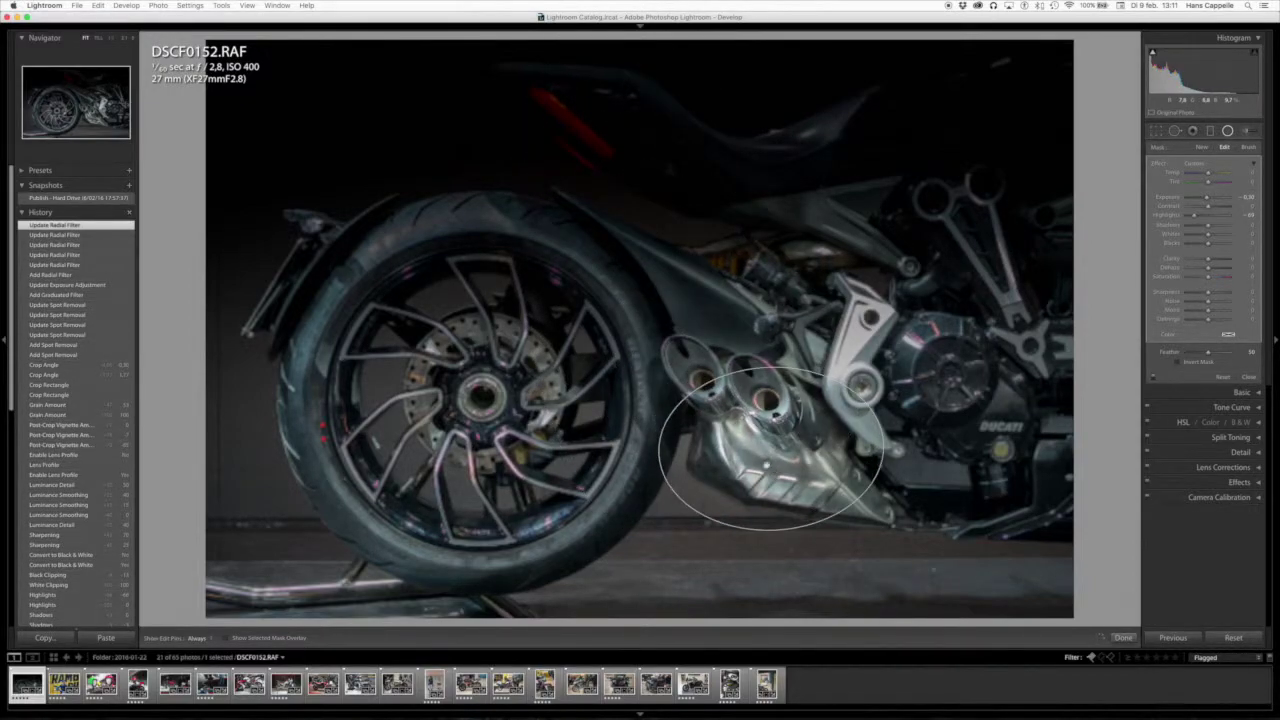
{"action": "left_click_drag", "start_coordinate": [658, 454], "coordinate": [680, 425]}
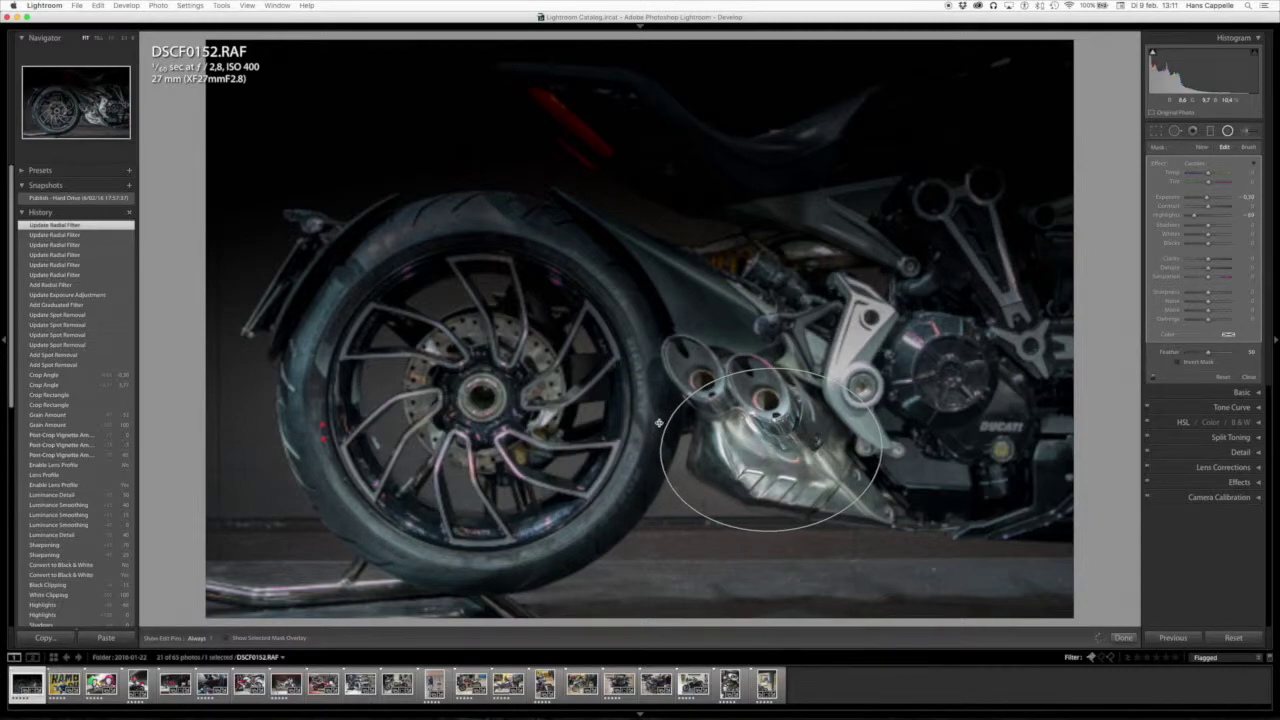
{"action": "left_click_drag", "start_coordinate": [771, 449], "coordinate": [716, 372]}
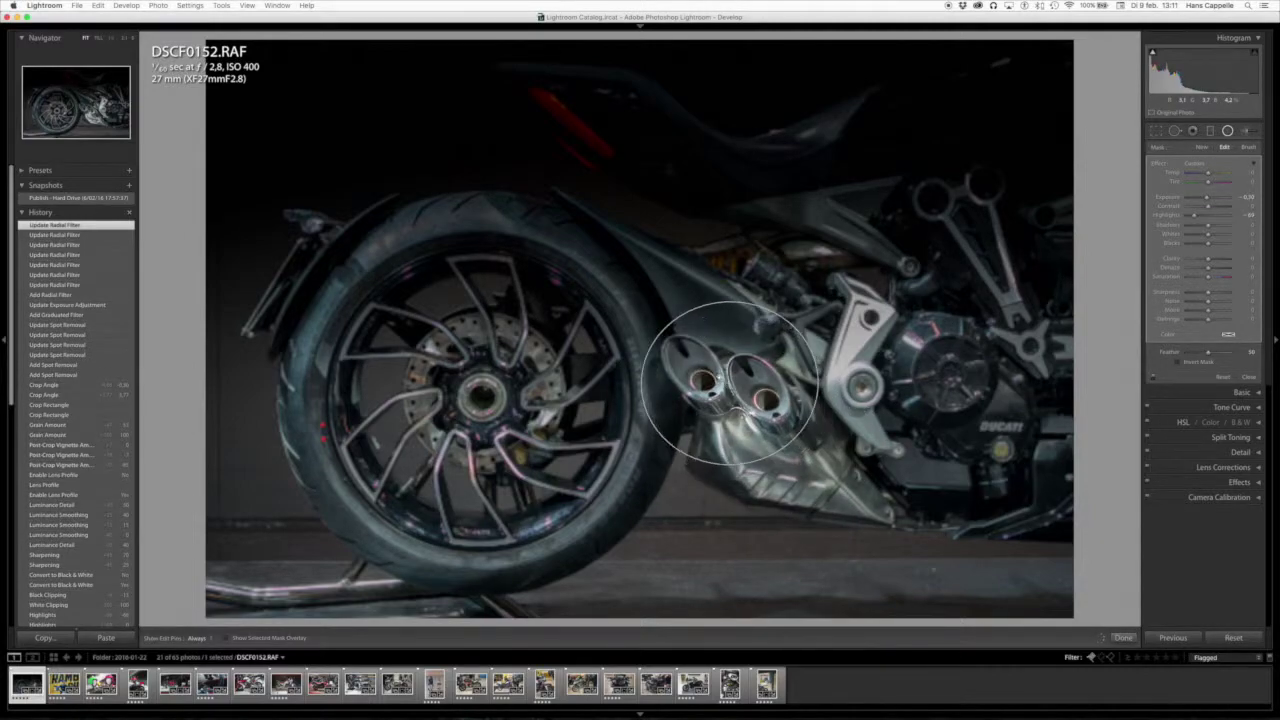
{"action": "mouse_move", "coordinate": [1226, 269]}
{"action": "left_mouse_down"}
{"action": "mouse_move", "coordinate": [1182, 270]}
{"action": "mouse_move", "coordinate": [1249, 263]}
{"action": "mouse_move", "coordinate": [1208, 262]}
{"action": "mouse_move", "coordinate": [1168, 282]}
{"action": "left_mouse_up"}
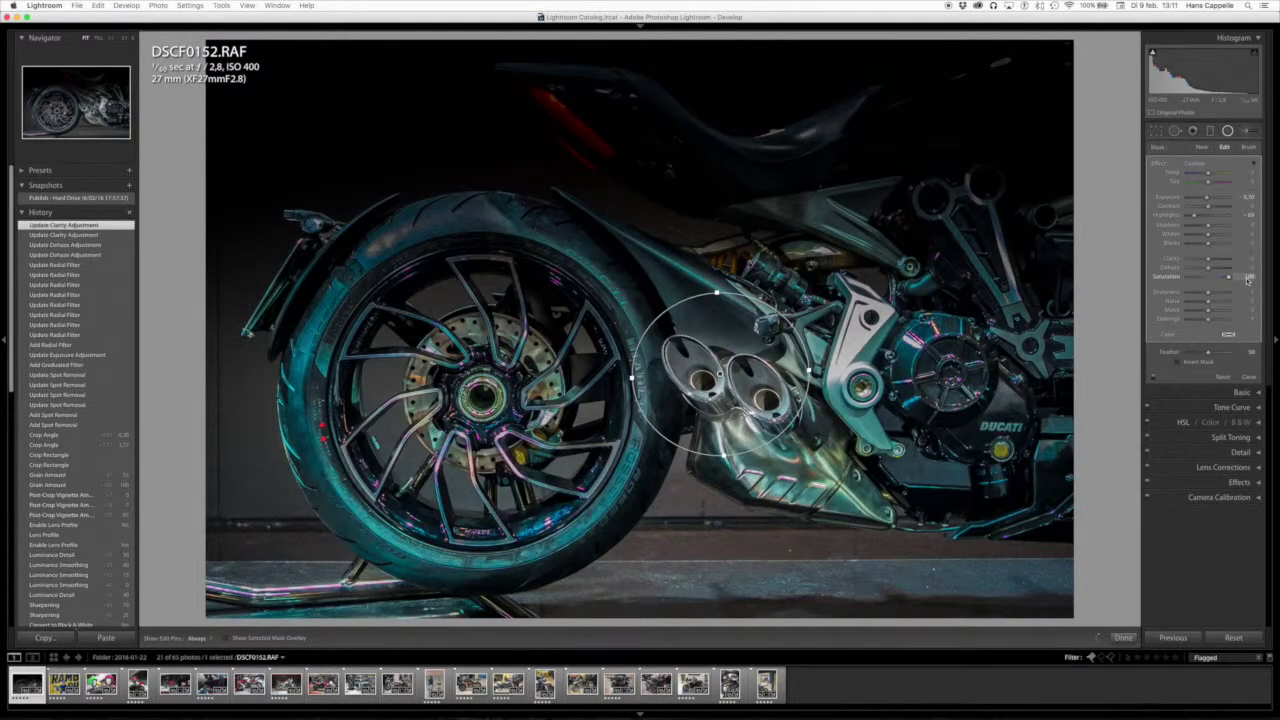
{"action": "double_click", "coordinate": [1168, 278]}
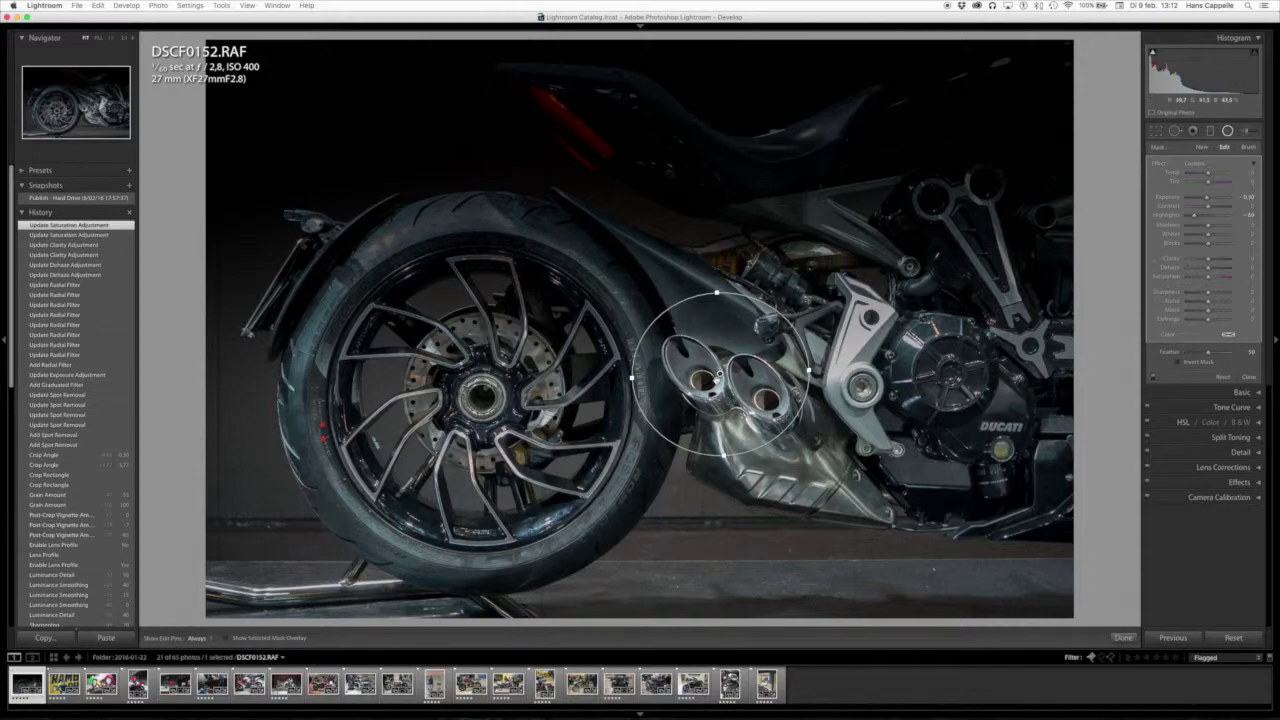
Lower the radial filter's Exposure to darken around the exhausts, then ease it to a milder reduction.
{"action": "left_click_drag", "start_coordinate": [1206, 199], "coordinate": [1197, 199]}
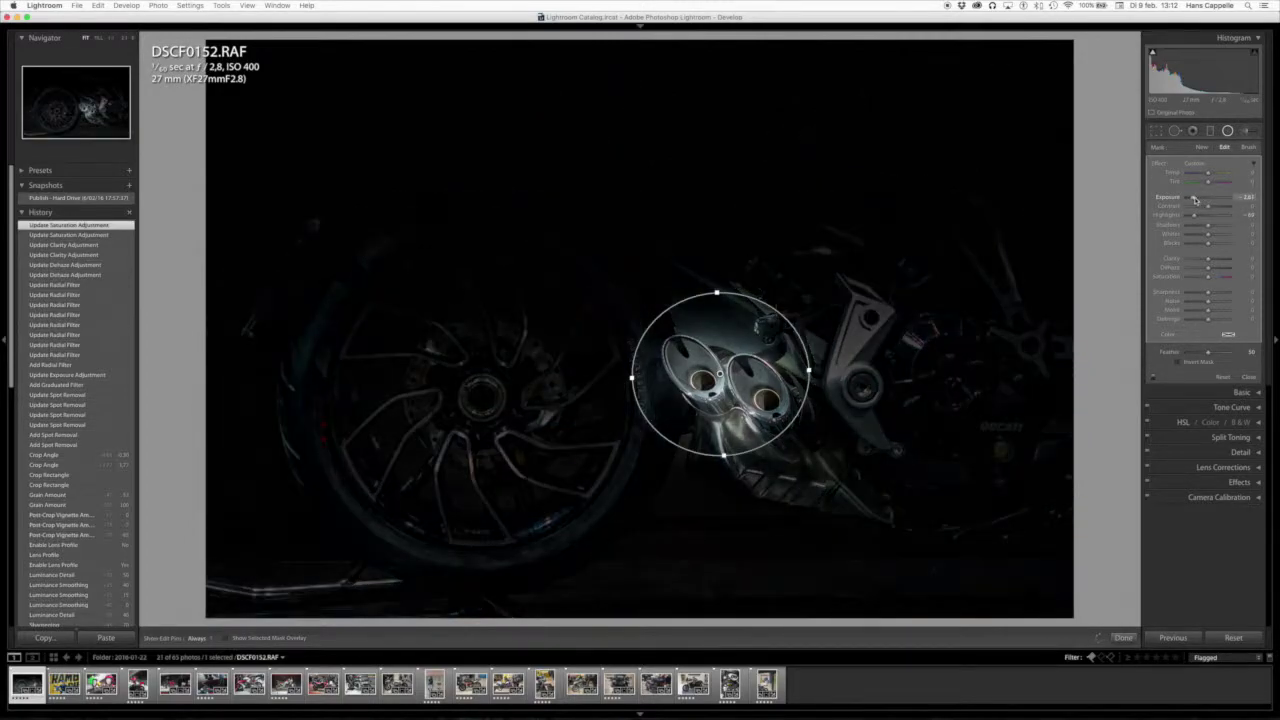
{"action": "left_click_drag", "start_coordinate": [1197, 199], "coordinate": [1204, 201]}
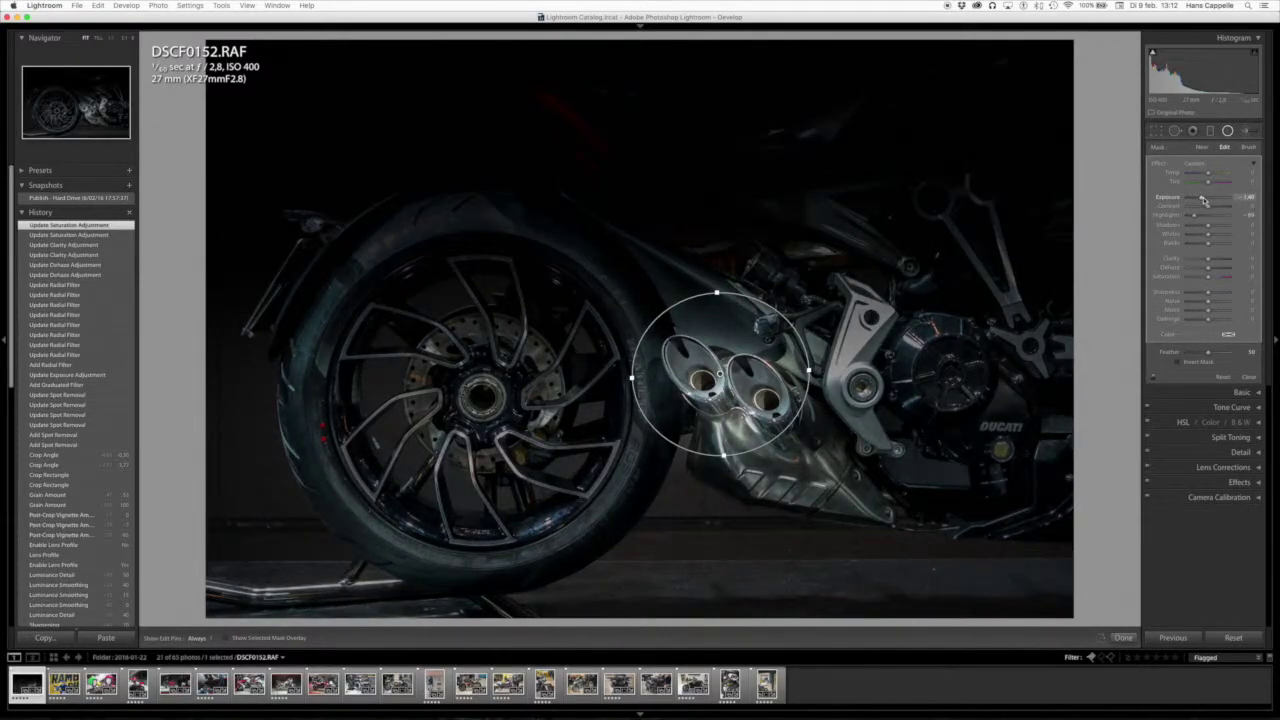
{"action": "left_click_drag", "start_coordinate": [1204, 200], "coordinate": [1201, 199]}
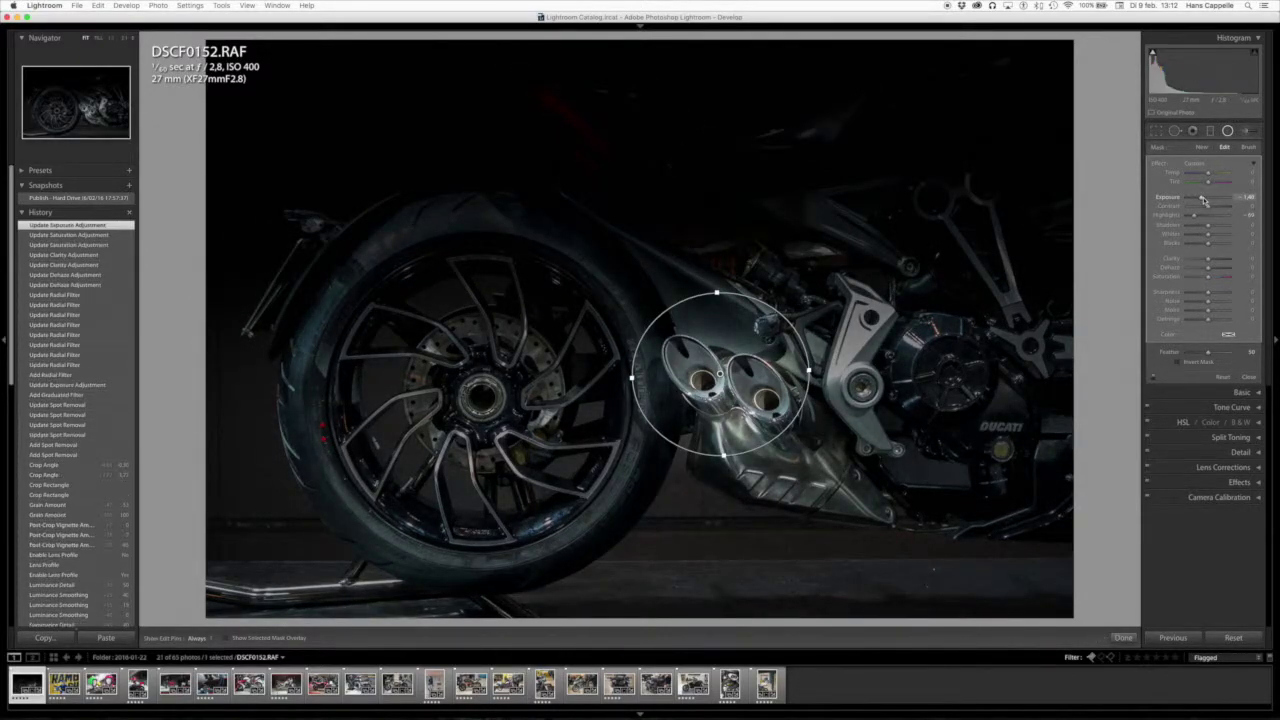
{"action": "left_click", "coordinate": [1246, 132]}
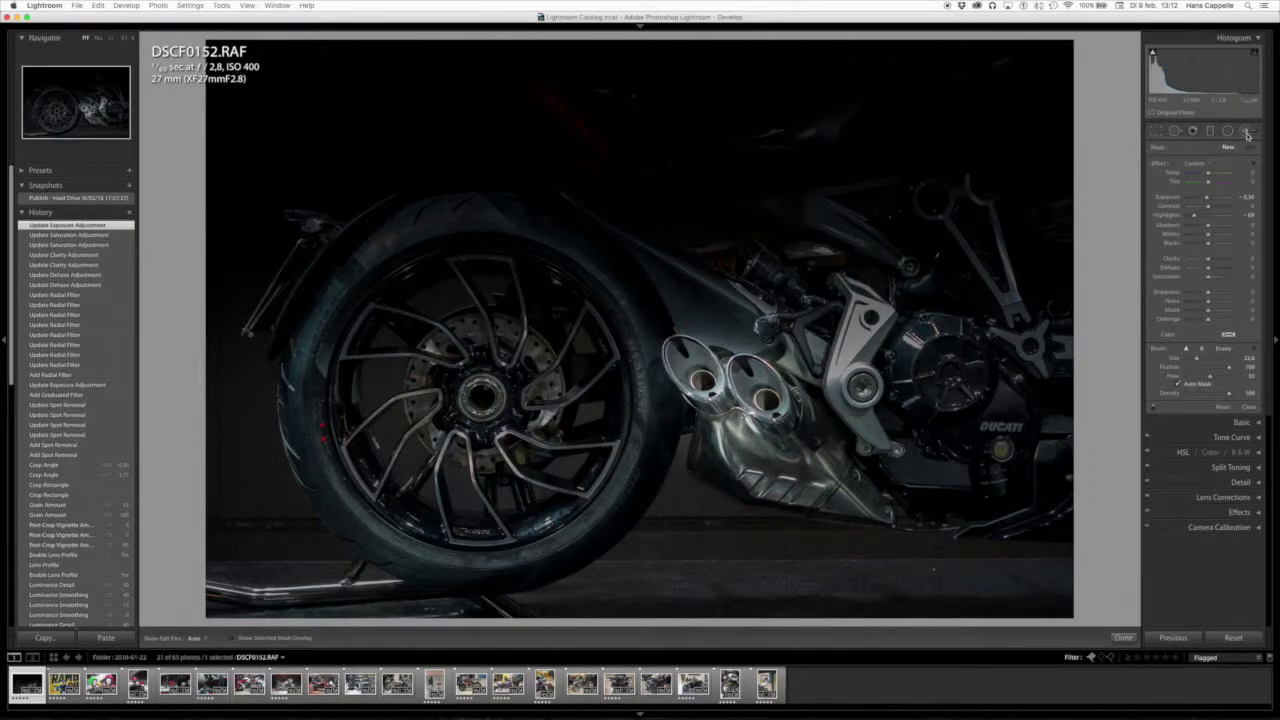
Step back through earlier History states, then restore the Publish - Hard Drive snapshot.
{"action": "left_click", "coordinate": [82, 255]}
{"action": "left_click", "coordinate": [73, 295]}
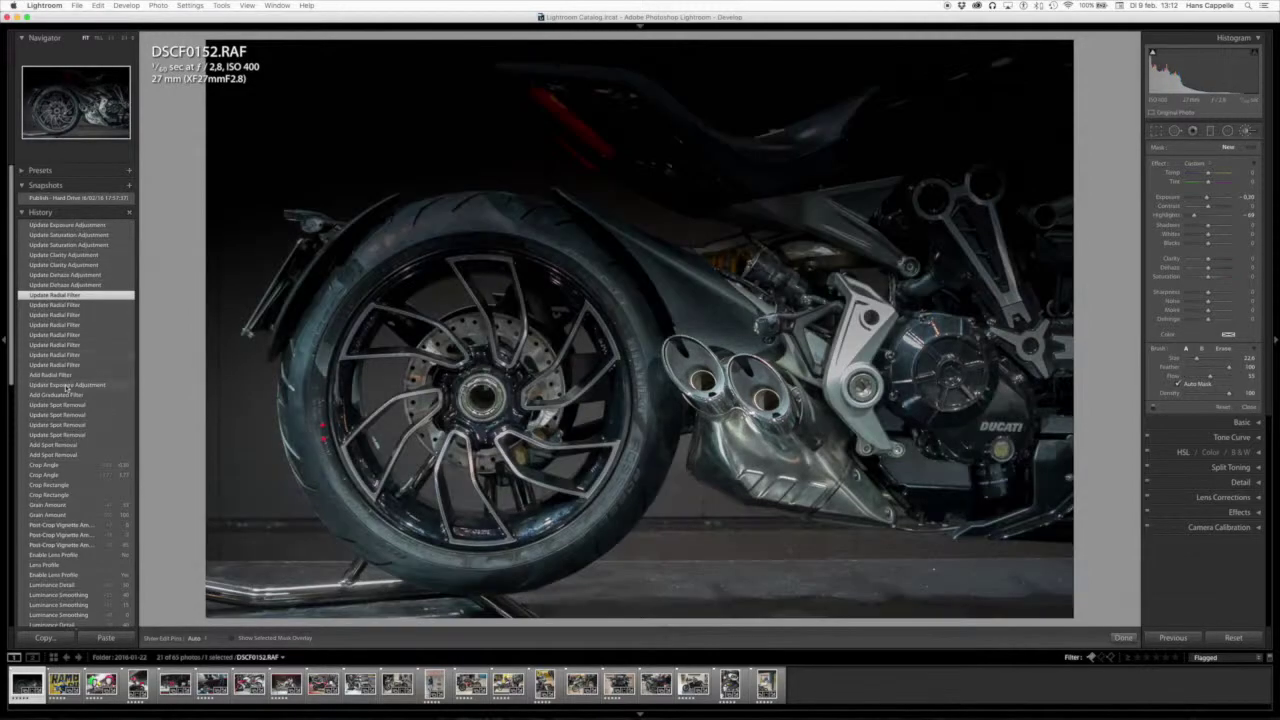
{"action": "left_click", "coordinate": [65, 375]}
{"action": "left_click", "coordinate": [64, 386]}
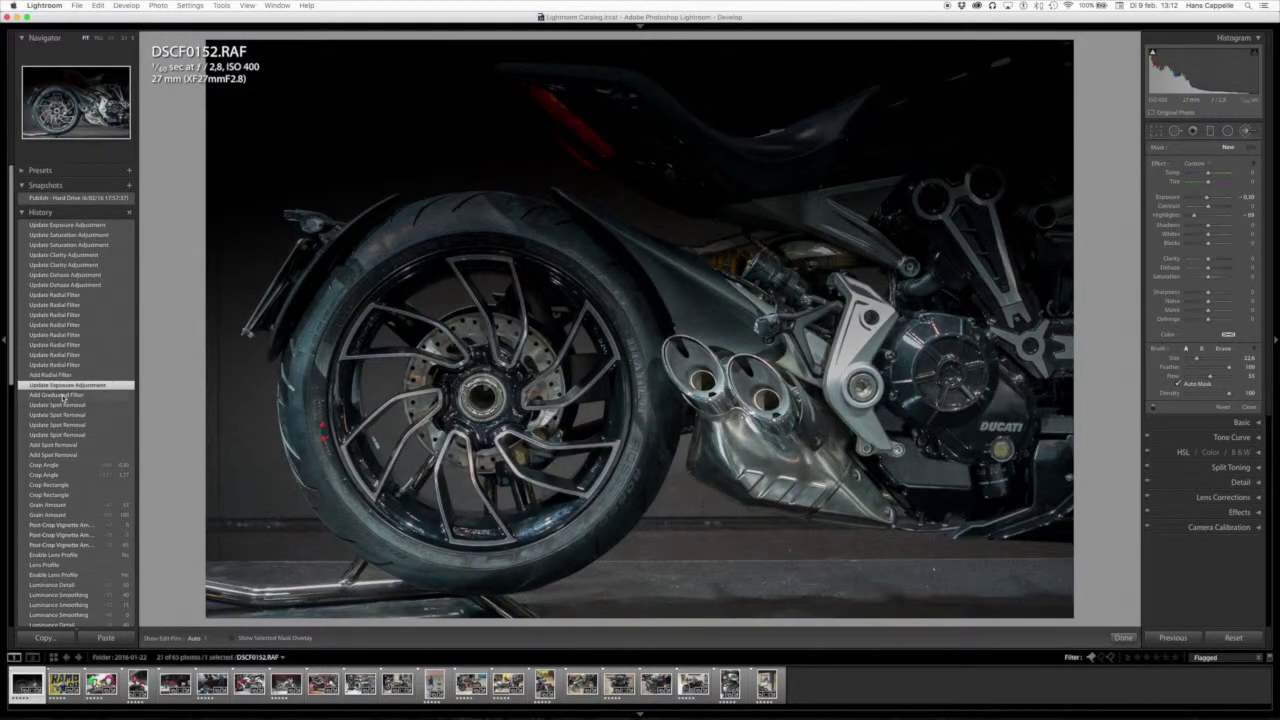
{"action": "left_click", "coordinate": [80, 198]}
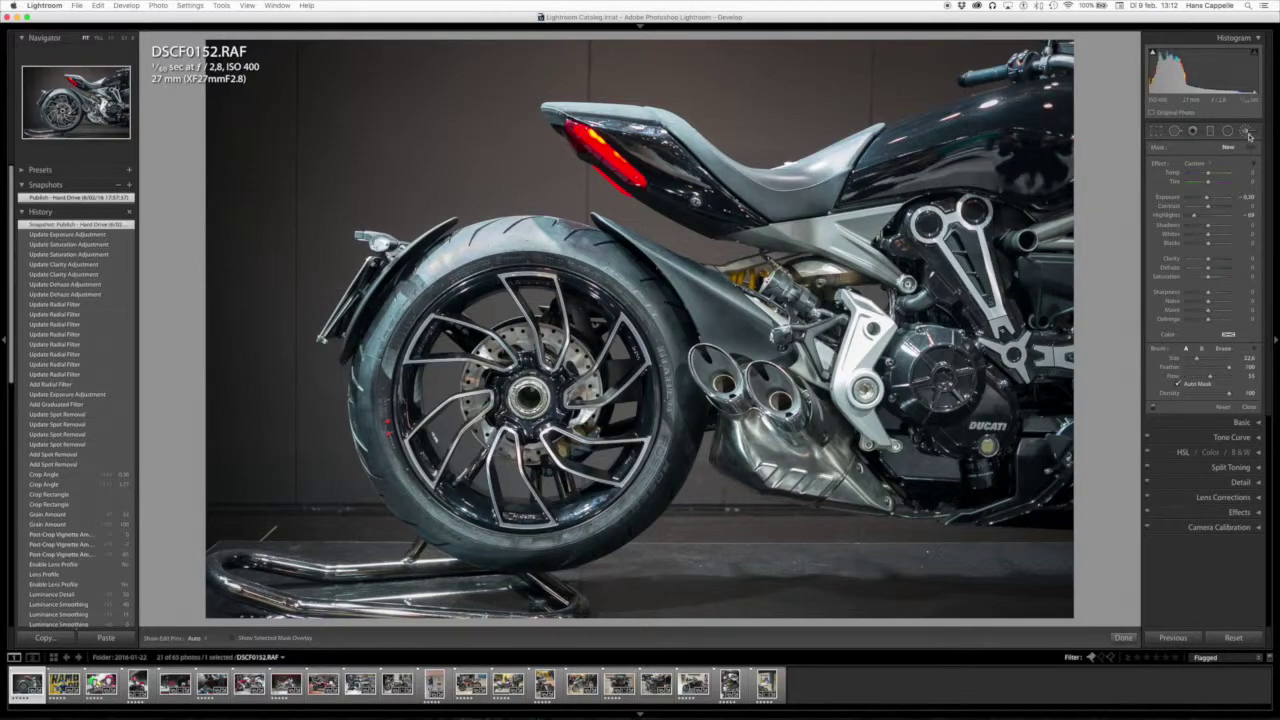
Restart the Adjustment Brush and scroll over the image to make the brush much smaller.
{"action": "left_click", "coordinate": [1253, 410]}
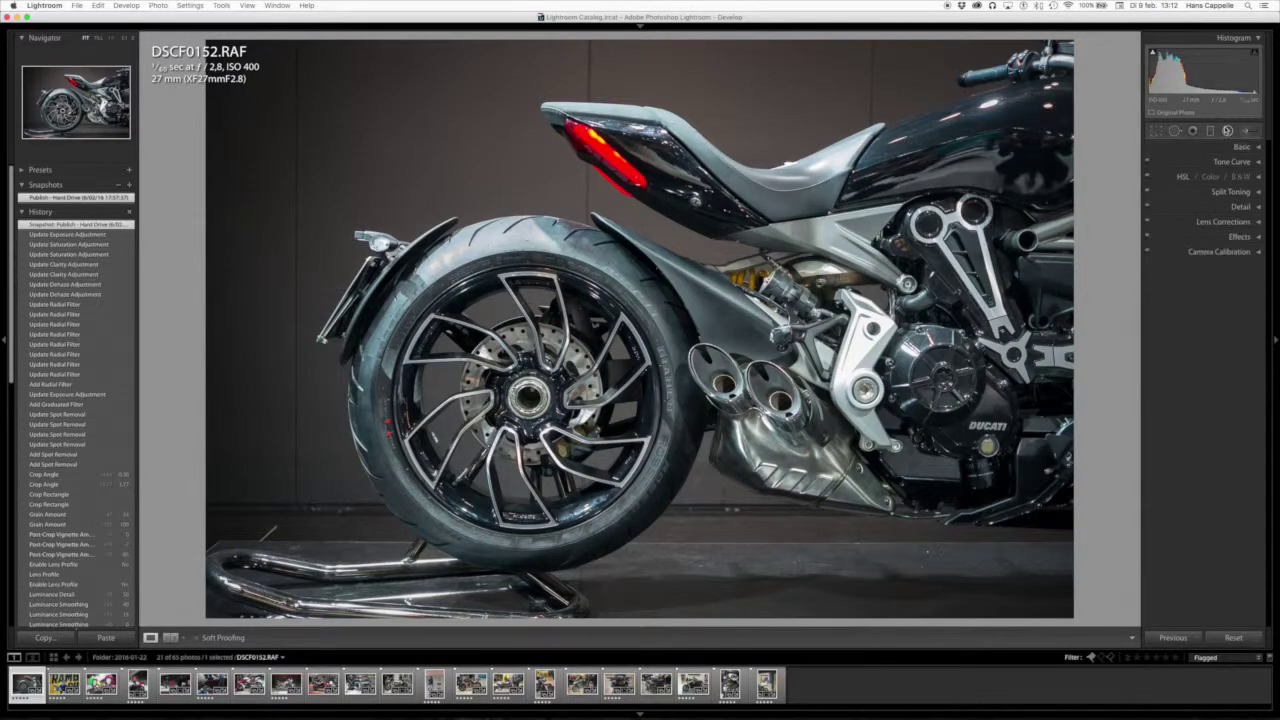
{"action": "left_click", "coordinate": [1246, 132]}
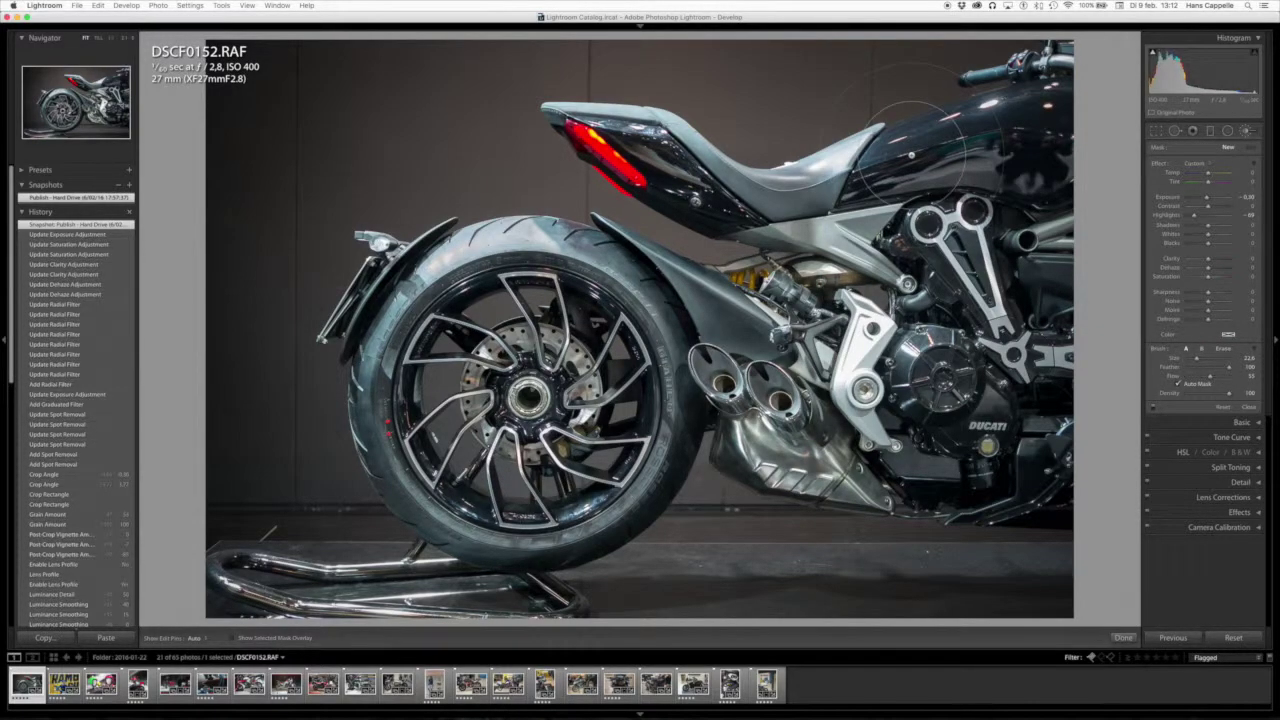
{"action": "scroll", "coordinate": [773, 153], "scroll_direction": "down", "scroll_amount": 2}
{"action": "scroll", "coordinate": [773, 153], "scroll_direction": "down", "scroll_amount": 3}
{"action": "scroll", "coordinate": [773, 153], "scroll_direction": "down", "scroll_amount": 2}
{"action": "scroll", "coordinate": [773, 153], "scroll_direction": "down", "scroll_amount": 2}
{"action": "scroll", "coordinate": [773, 153], "scroll_direction": "down", "scroll_amount": 2}
{"action": "scroll", "coordinate": [773, 153], "scroll_direction": "up", "scroll_amount": 2}
{"action": "scroll", "coordinate": [773, 153], "scroll_direction": "up", "scroll_amount": 1}
{"action": "scroll", "coordinate": [773, 153], "scroll_direction": "up", "scroll_amount": 1}
{"action": "scroll", "coordinate": [773, 153], "scroll_direction": "up", "scroll_amount": 3}
{"action": "scroll", "coordinate": [773, 153], "scroll_direction": "down", "scroll_amount": 6}
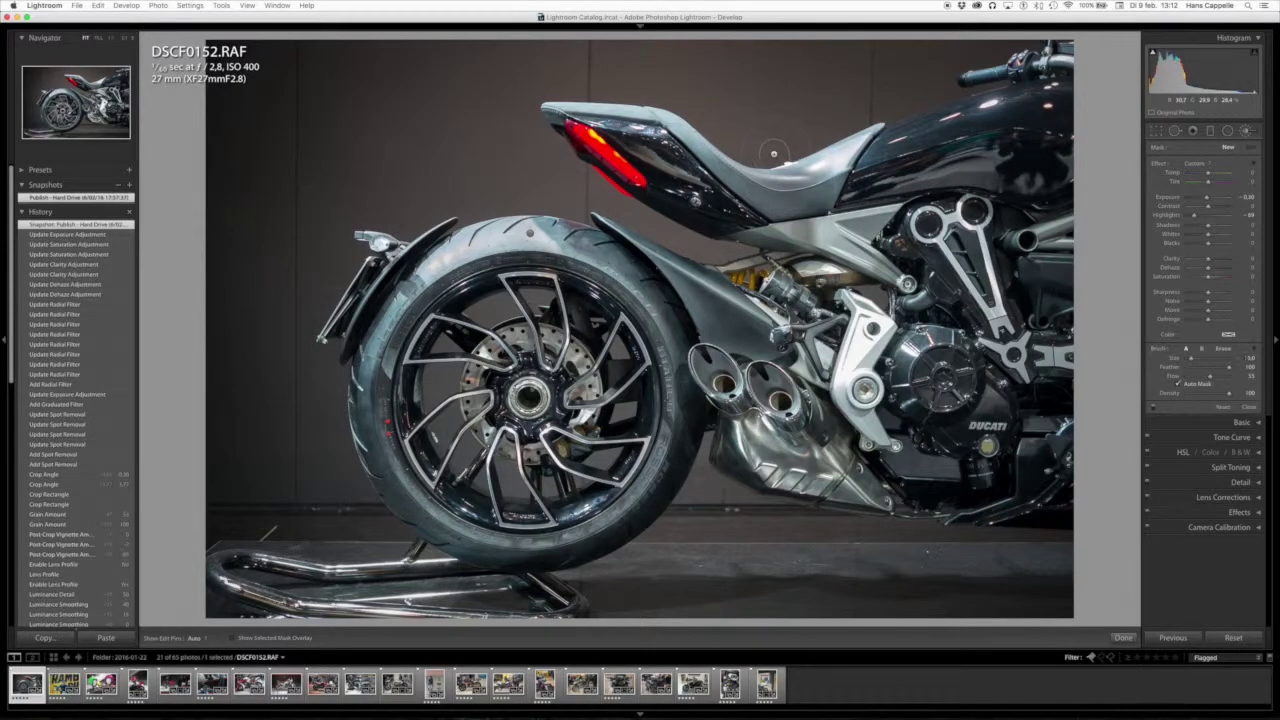
{"action": "scroll", "coordinate": [773, 153], "scroll_direction": "up", "scroll_amount": 3}
{"action": "scroll", "coordinate": [773, 153], "scroll_direction": "down", "scroll_amount": 6}
Paint brush strokes along the top of the background wall with the pins hidden.
{"action": "key", "text": "h"}
{"action": "left_click_drag", "start_coordinate": [806, 46], "coordinate": [690, 48]}
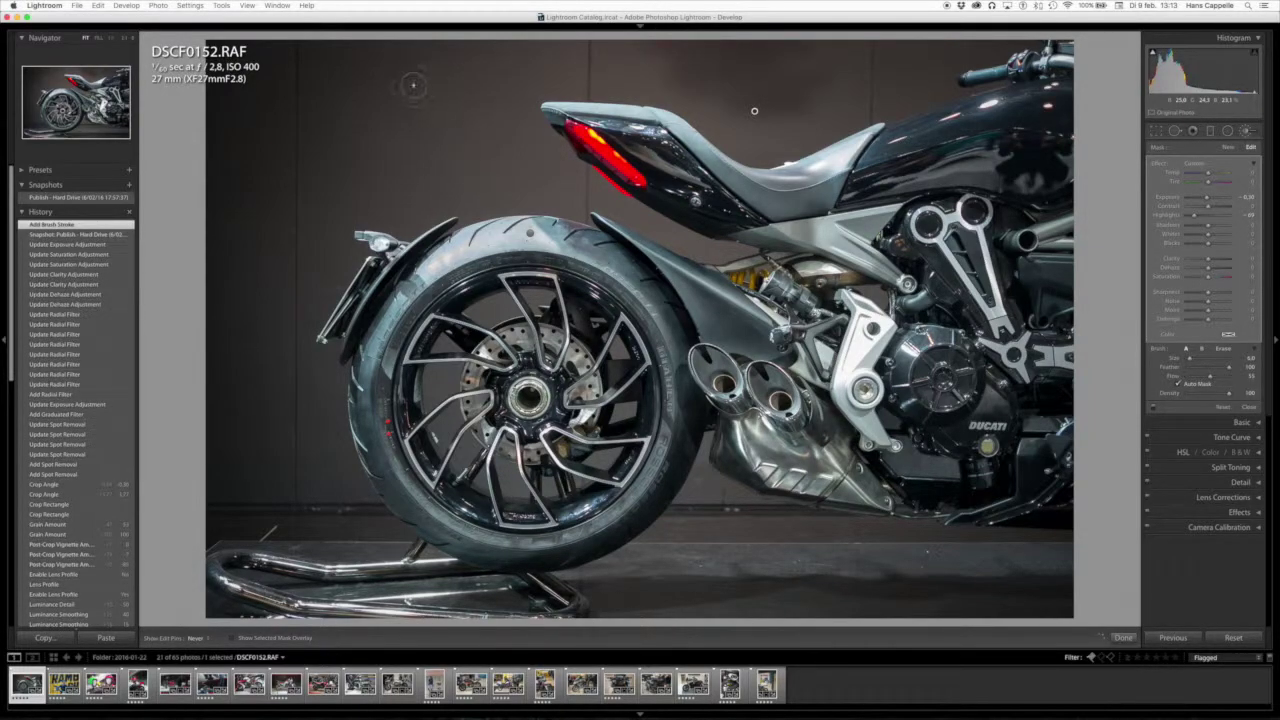
{"action": "left_click_drag", "start_coordinate": [462, 52], "coordinate": [814, 62]}
{"action": "key", "text": "h"}
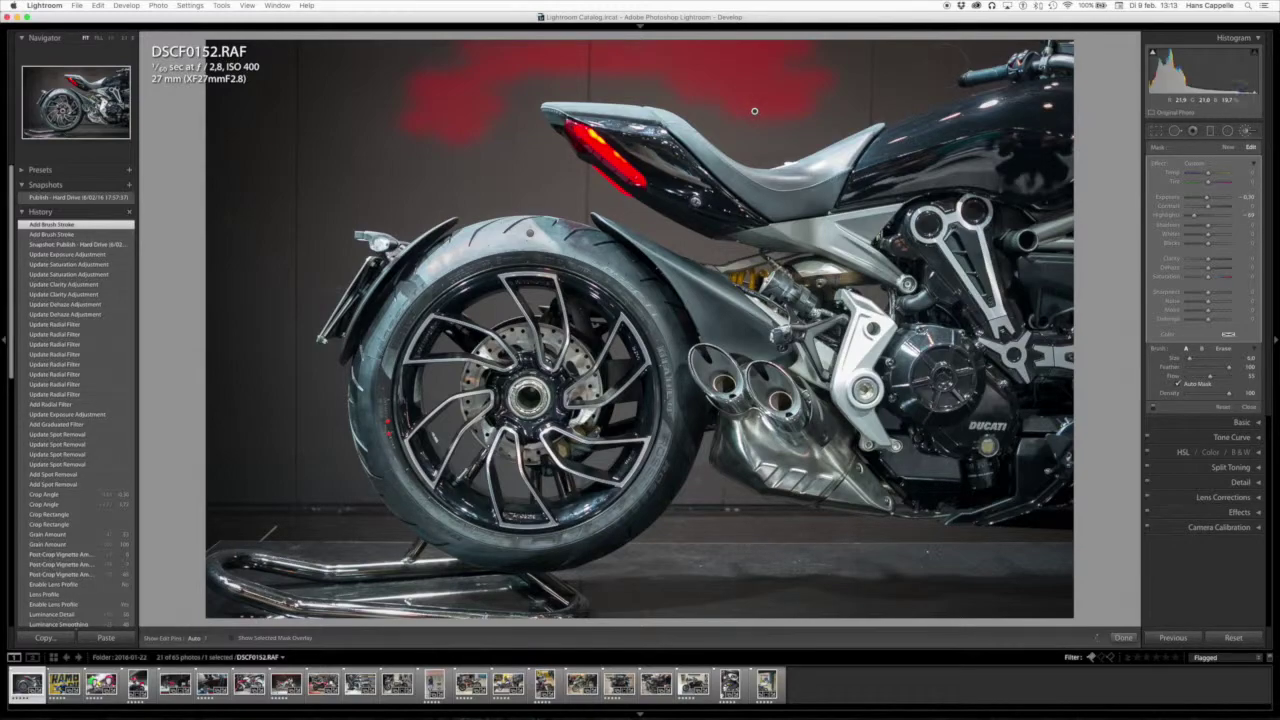
Add a new brush dab on the upper-left wall, reposition its pin, and strongly darken it.
{"action": "left_click", "coordinate": [1226, 149]}
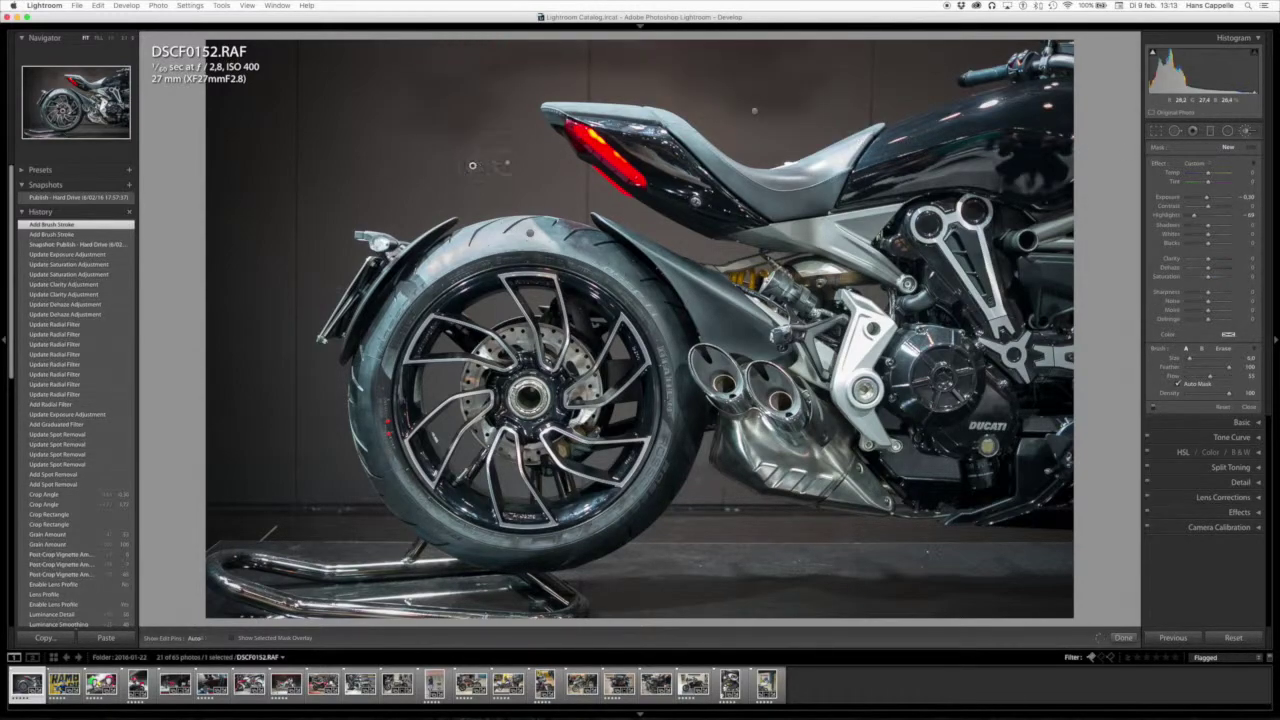
{"action": "left_click", "coordinate": [373, 102]}
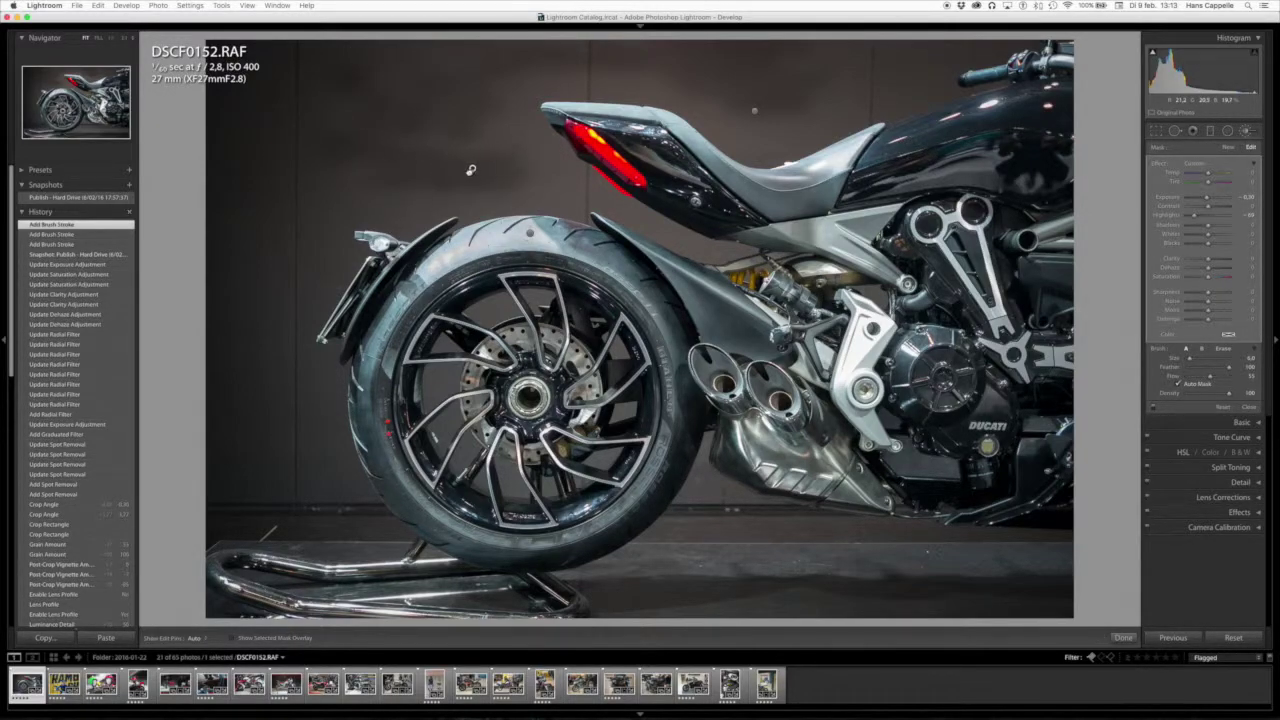
{"action": "left_click_drag", "start_coordinate": [433, 165], "coordinate": [433, 165]}
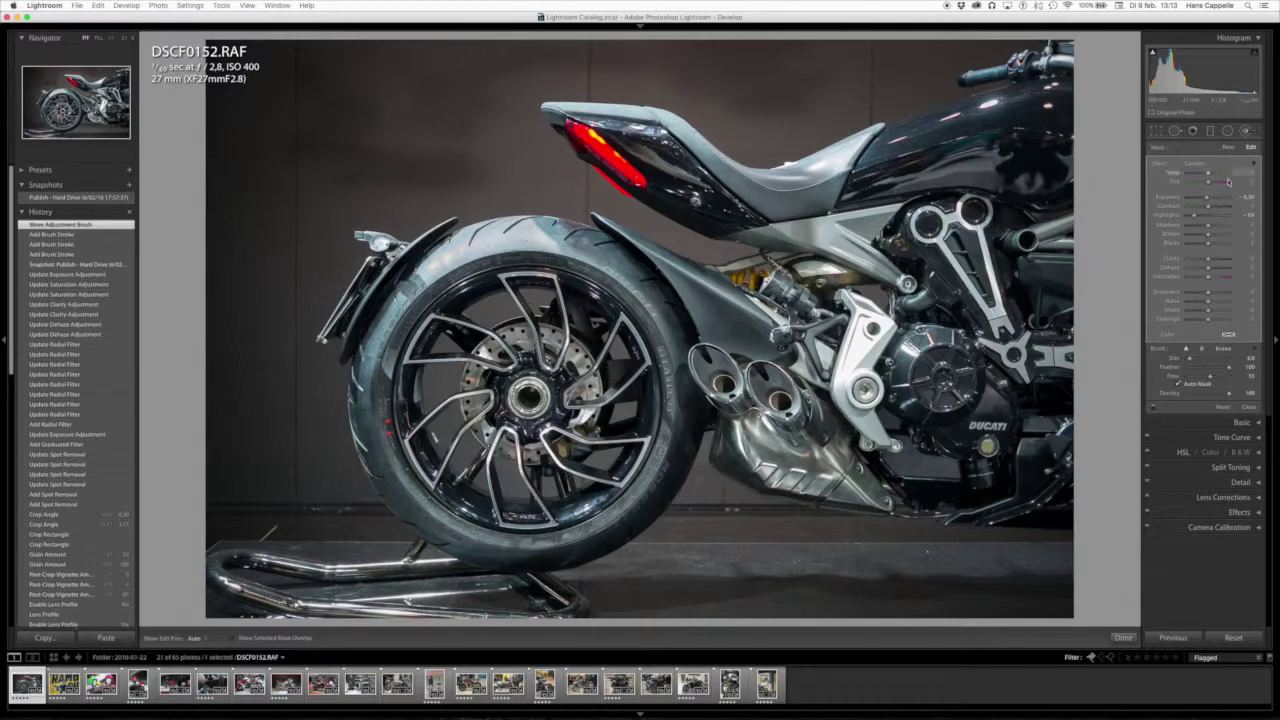
{"action": "left_click_drag", "start_coordinate": [1208, 200], "coordinate": [1184, 200]}
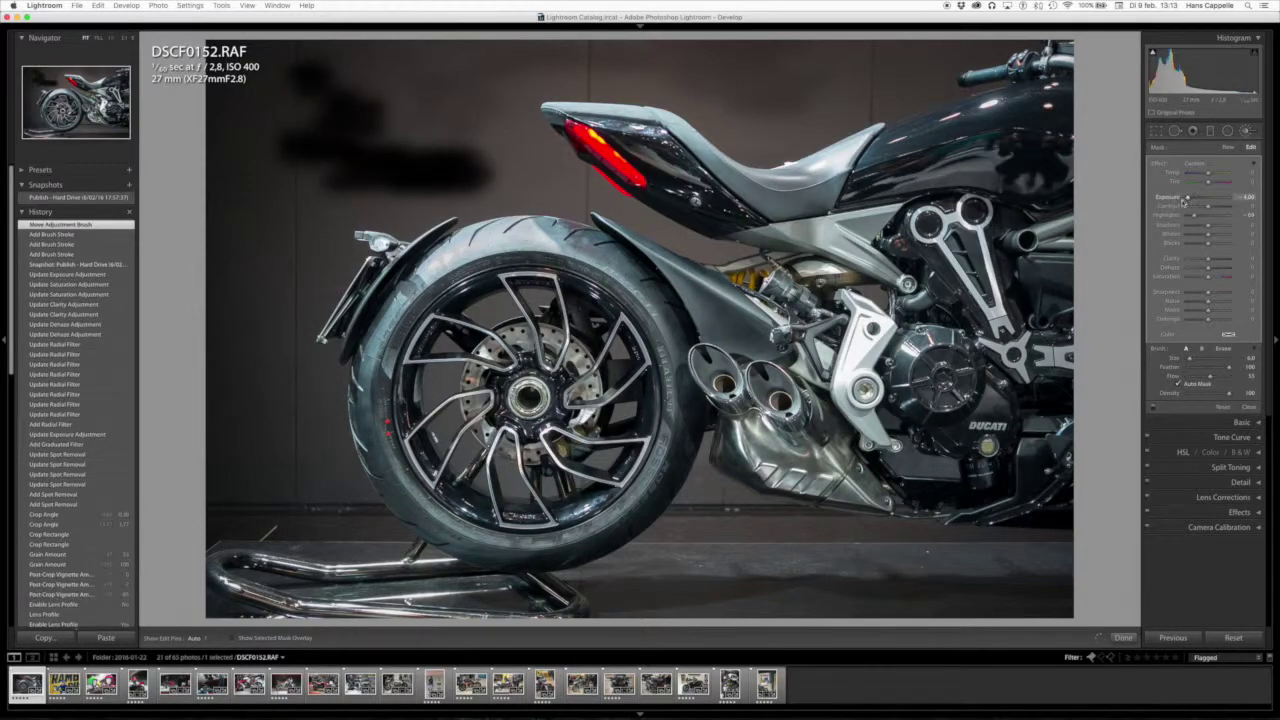
Reduce the wall brush's contrast and ease its darkening to a moderate level.
{"action": "key", "text": "h"}
{"action": "key", "text": "h"}
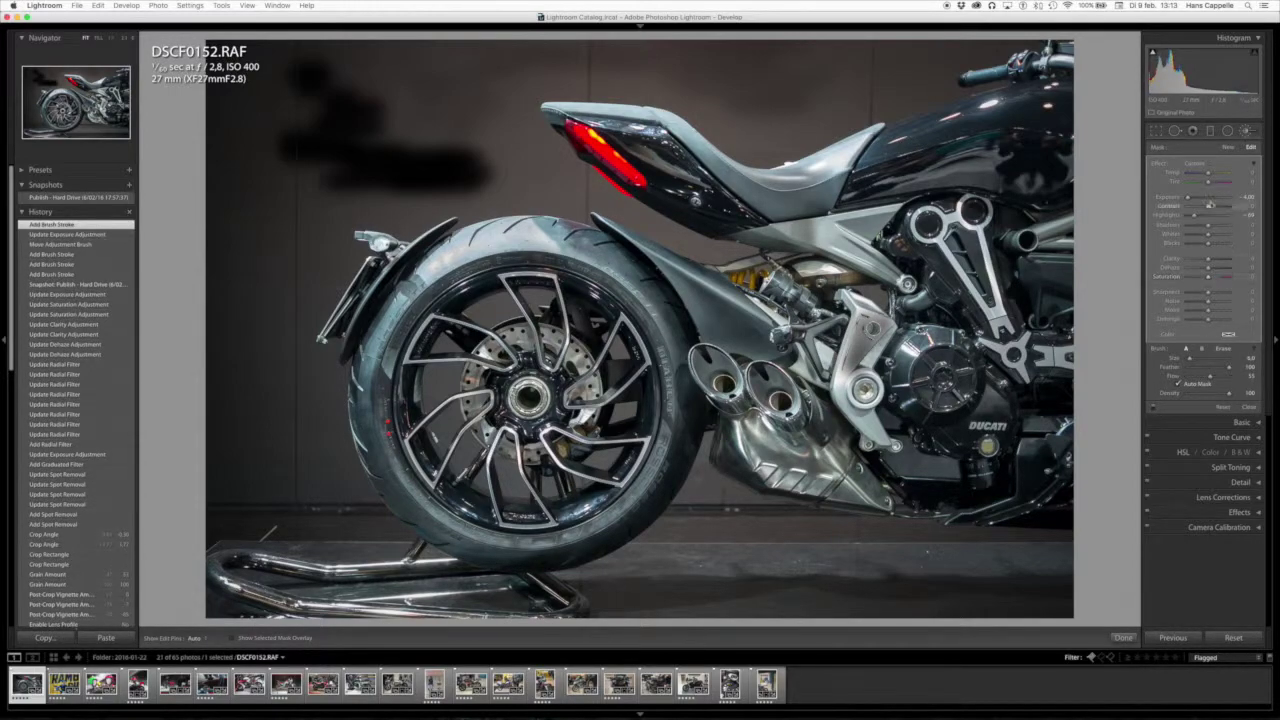
{"action": "mouse_move", "coordinate": [1210, 207]}
{"action": "left_mouse_down"}
{"action": "mouse_move", "coordinate": [1188, 205]}
{"action": "mouse_move", "coordinate": [1206, 198]}
{"action": "left_mouse_up"}
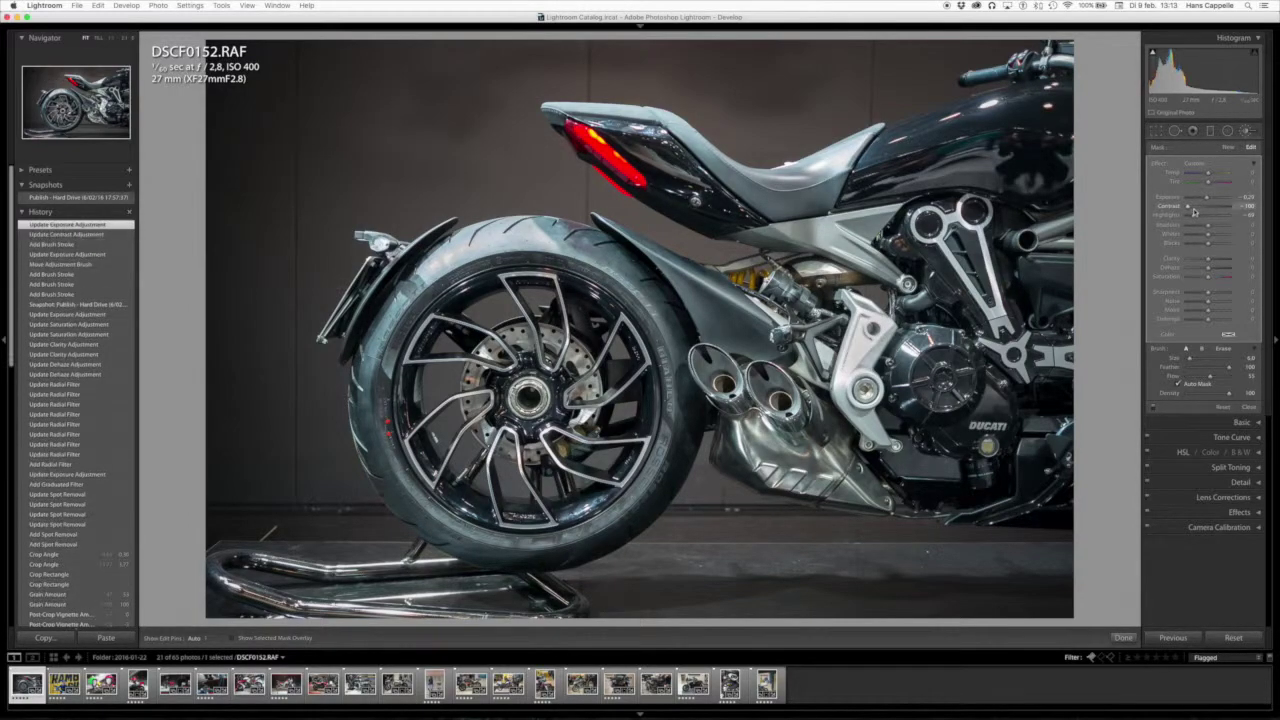
{"action": "left_click_drag", "start_coordinate": [1206, 198], "coordinate": [1192, 198]}
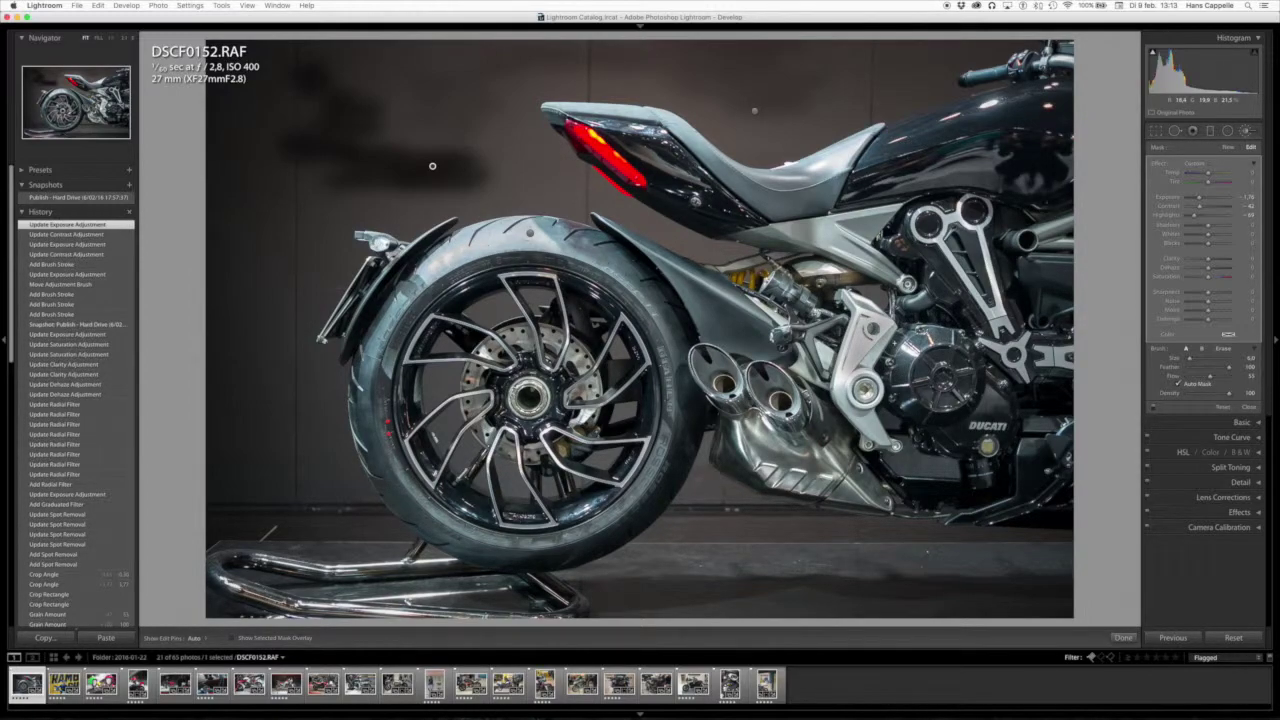
Paint the rear fender top with Auto Mask, then revert to the 'Publish - Hard Drive' snapshot.
{"action": "left_click", "coordinate": [1179, 384]}
{"action": "key", "text": "h"}
{"action": "left_click_drag", "start_coordinate": [500, 222], "coordinate": [586, 218]}
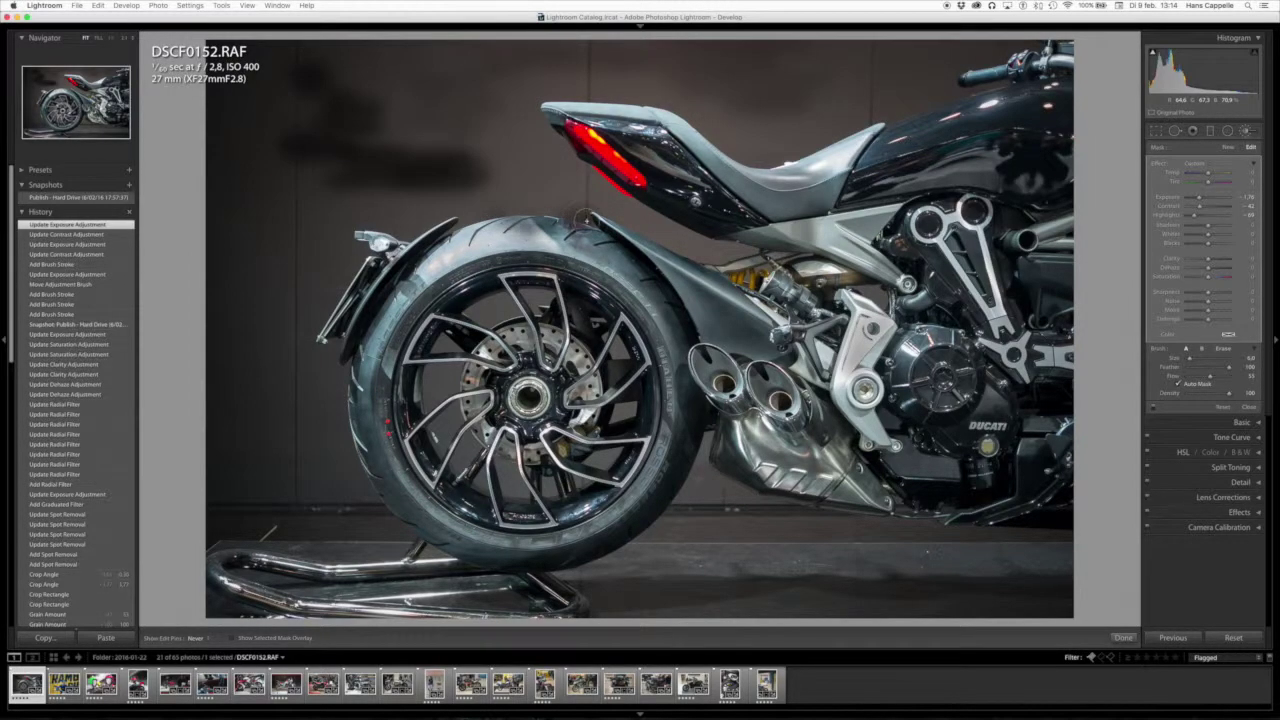
{"action": "key", "text": "h"}
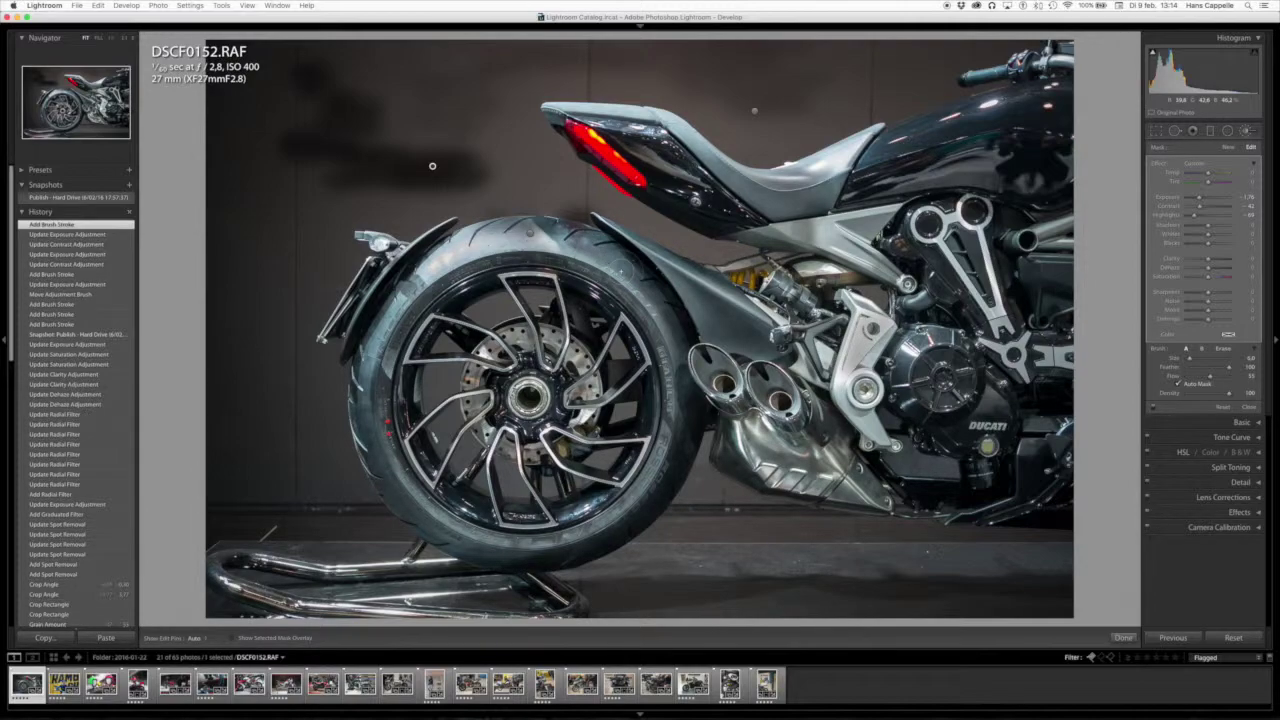
{"action": "left_click", "coordinate": [71, 199]}
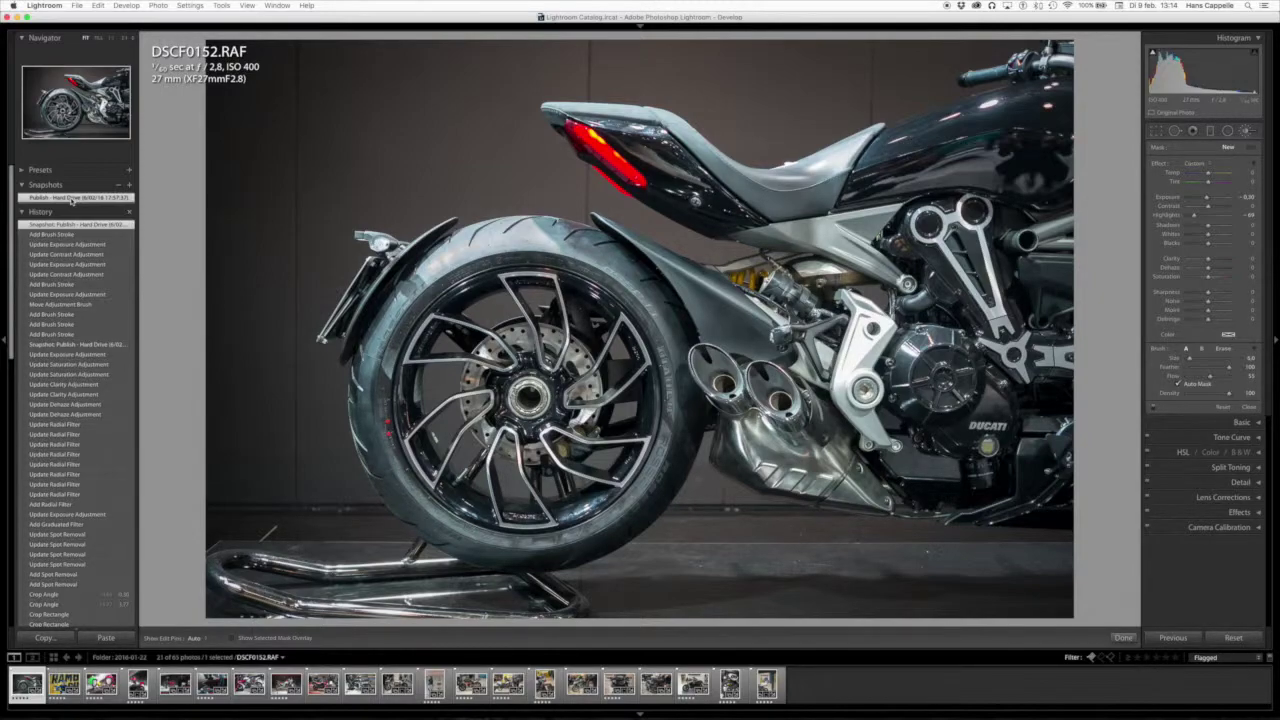
Close the Adjustment Brush, expand the Basic panel, and show the module picker.
{"action": "left_click", "coordinate": [1240, 408]}
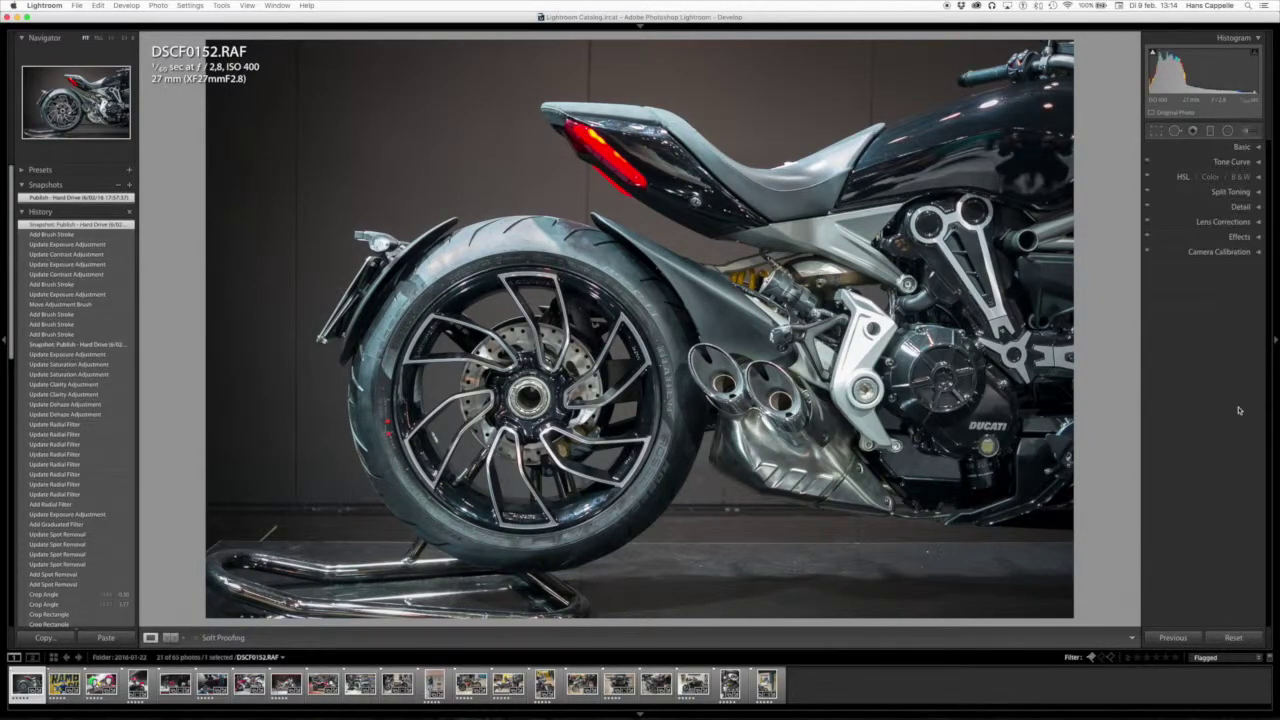
{"action": "left_click", "coordinate": [1238, 148]}
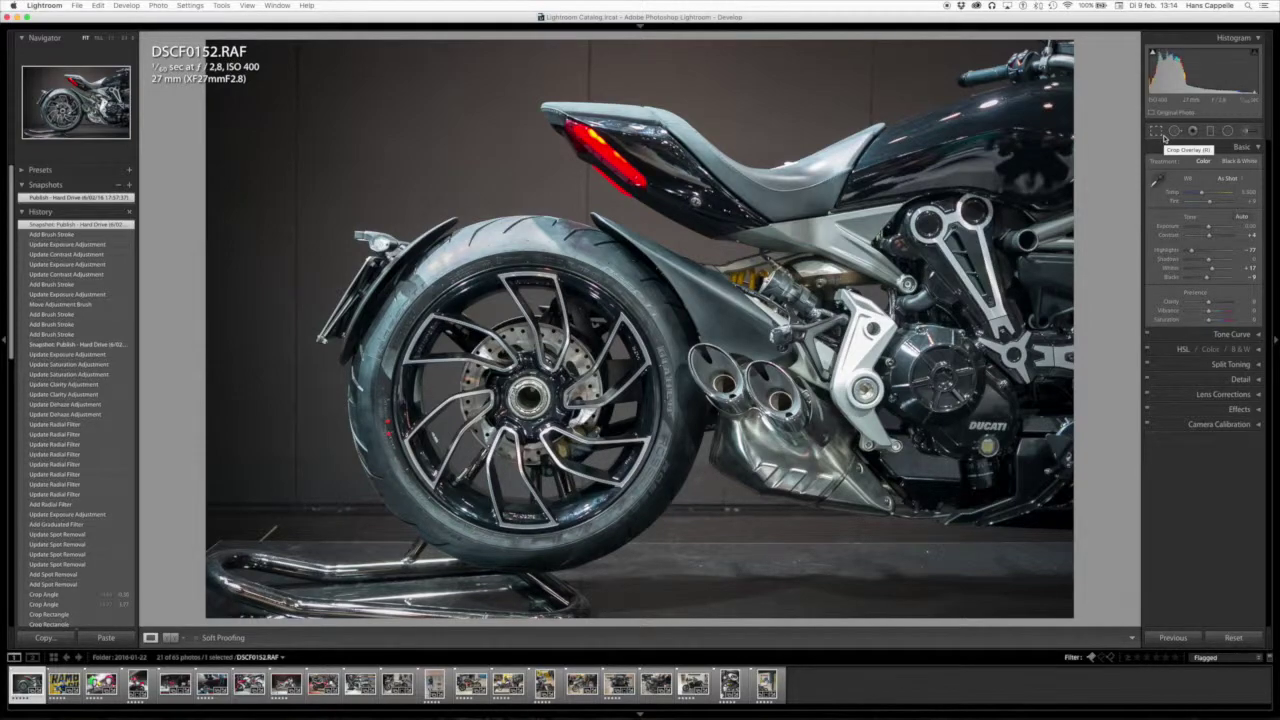
{"action": "left_click", "coordinate": [640, 26]}
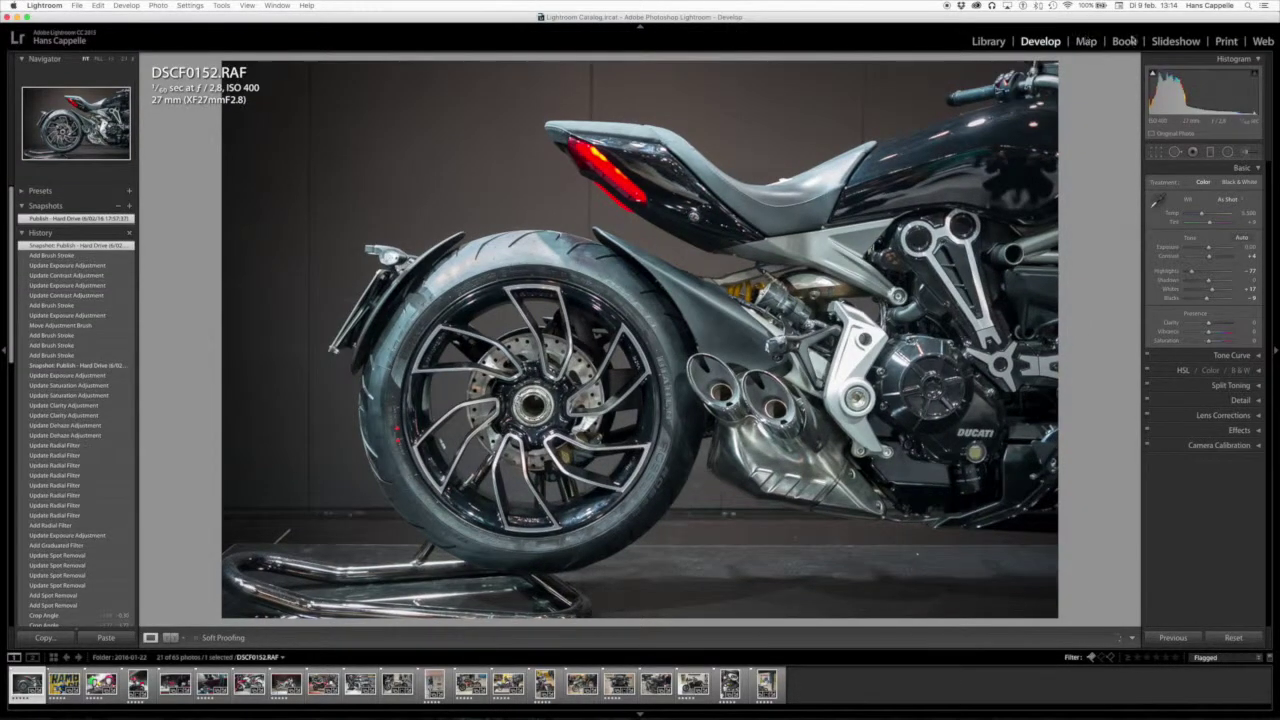